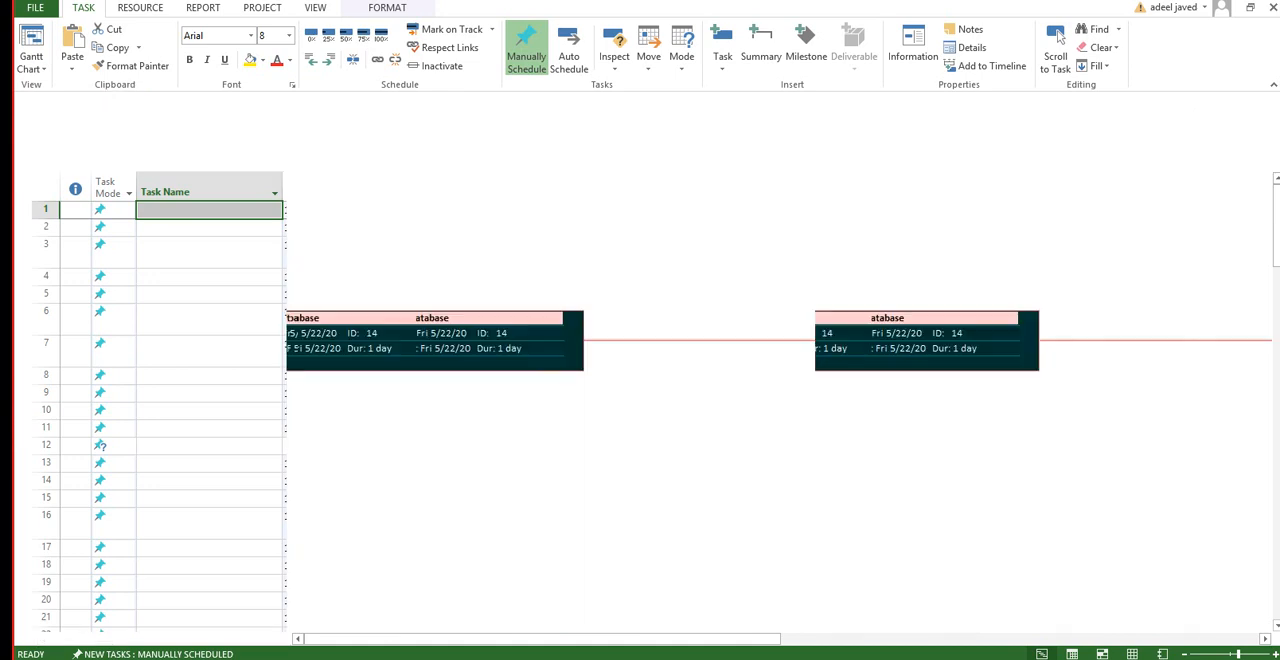
# Step: Enter "Project" as the name of the first task
pyautogui.press('Down')
pyautogui.press('Up')
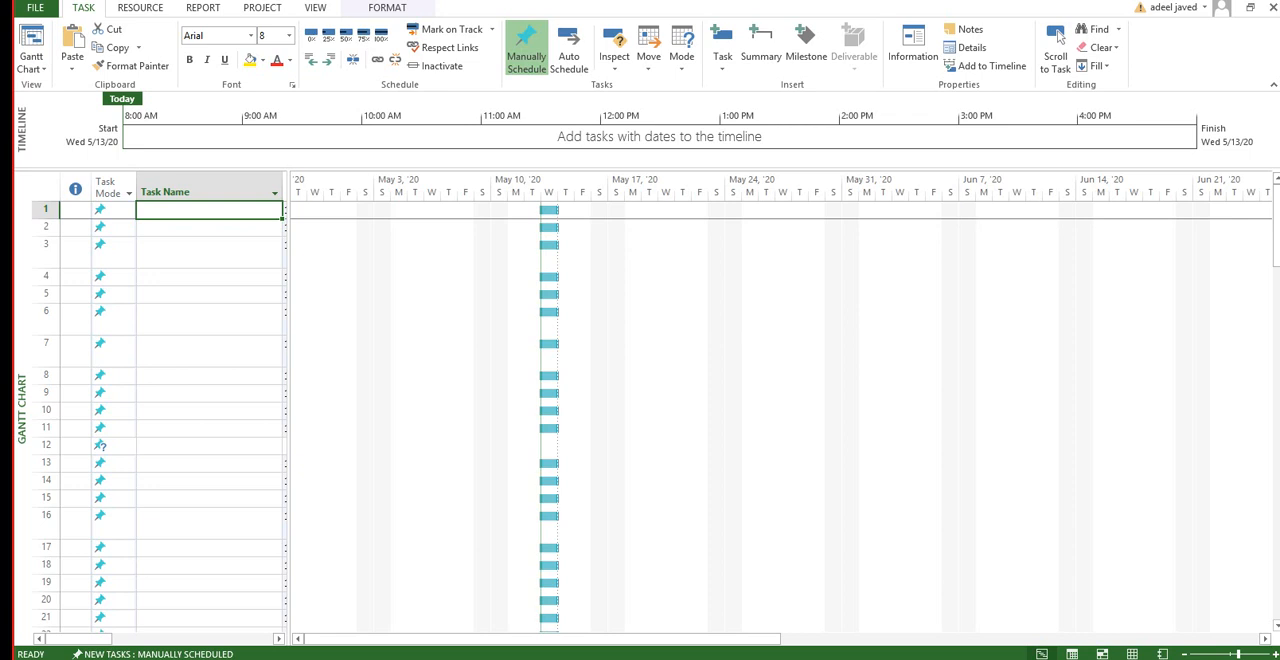
pyautogui.write('Pro')
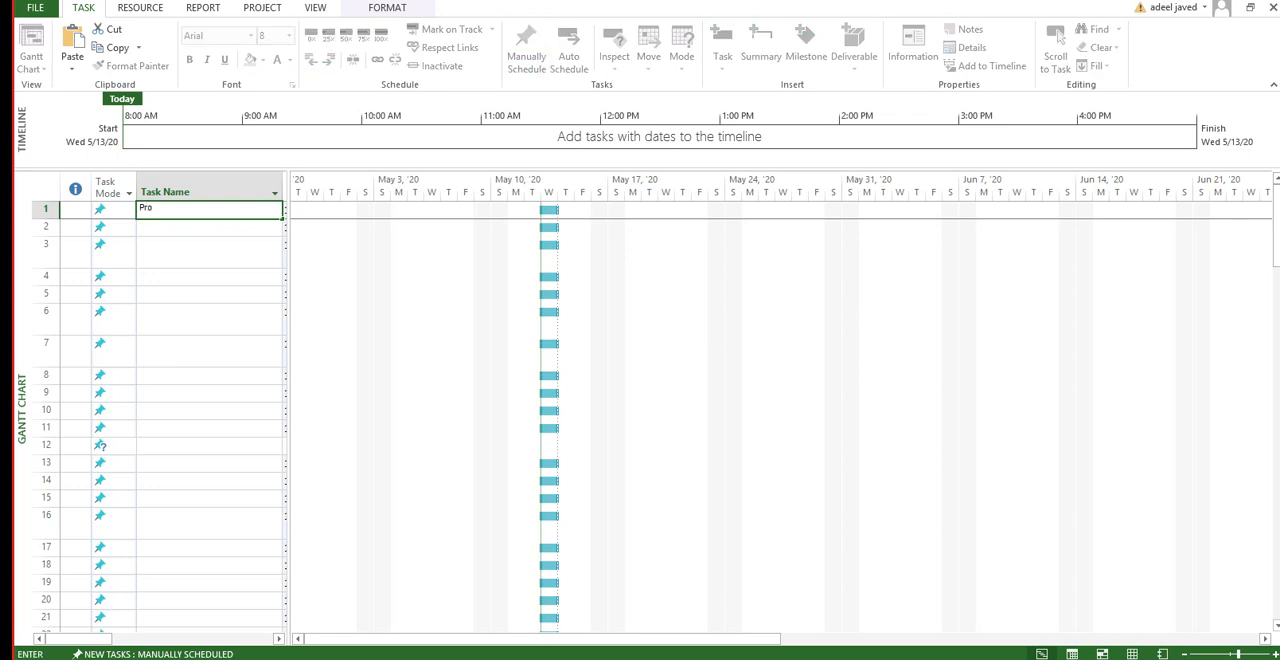
pyautogui.write('ject')
pyautogui.press('Return')
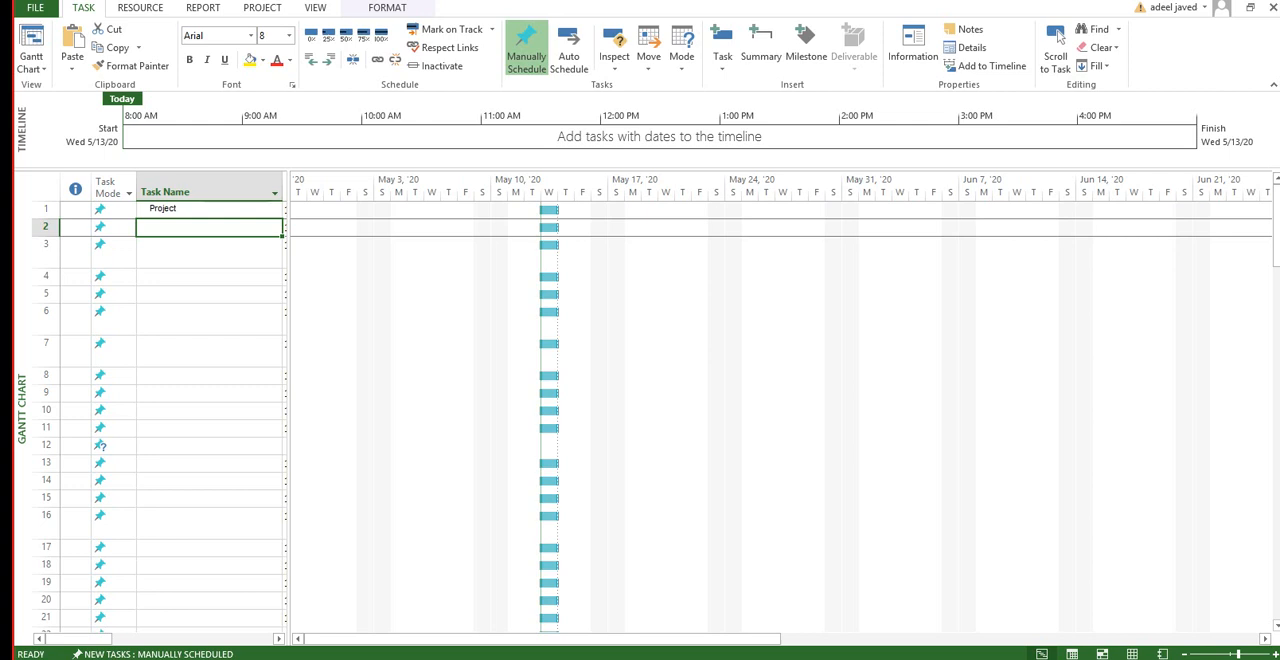
# Step: Rename the first task to "Project EE" in its task information
pyautogui.press('Up')
pyautogui.doubleClick(163, 209)
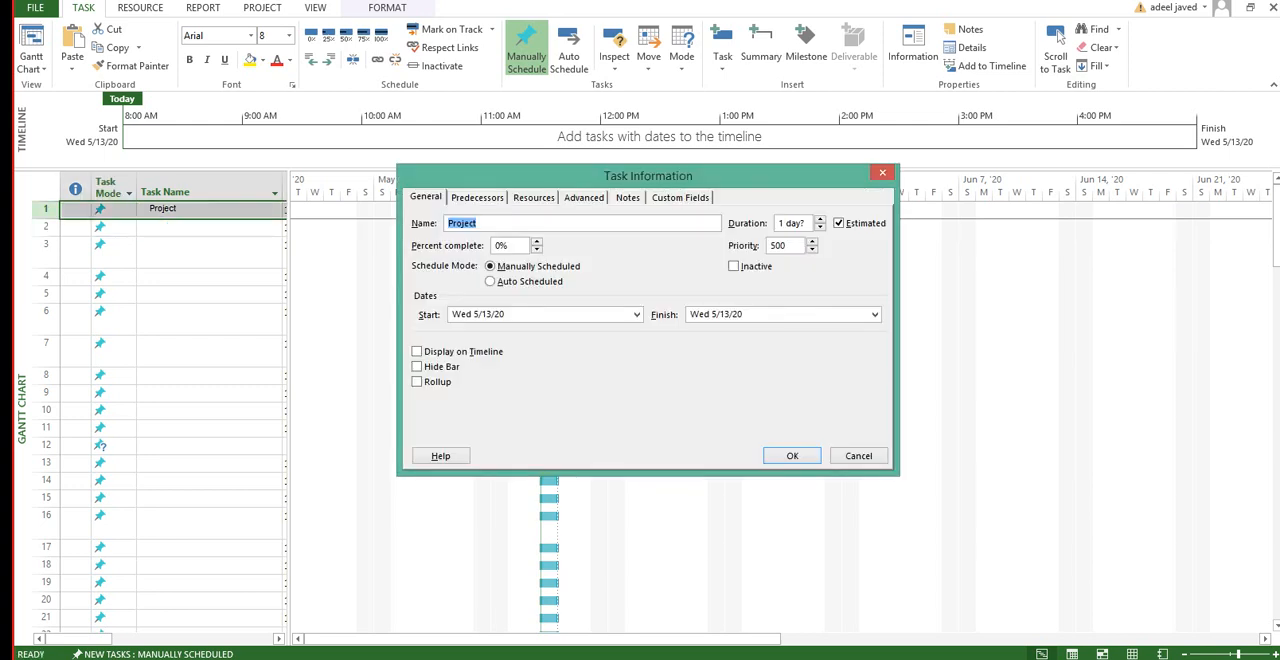
pyautogui.click(479, 223)
pyautogui.write('EE')
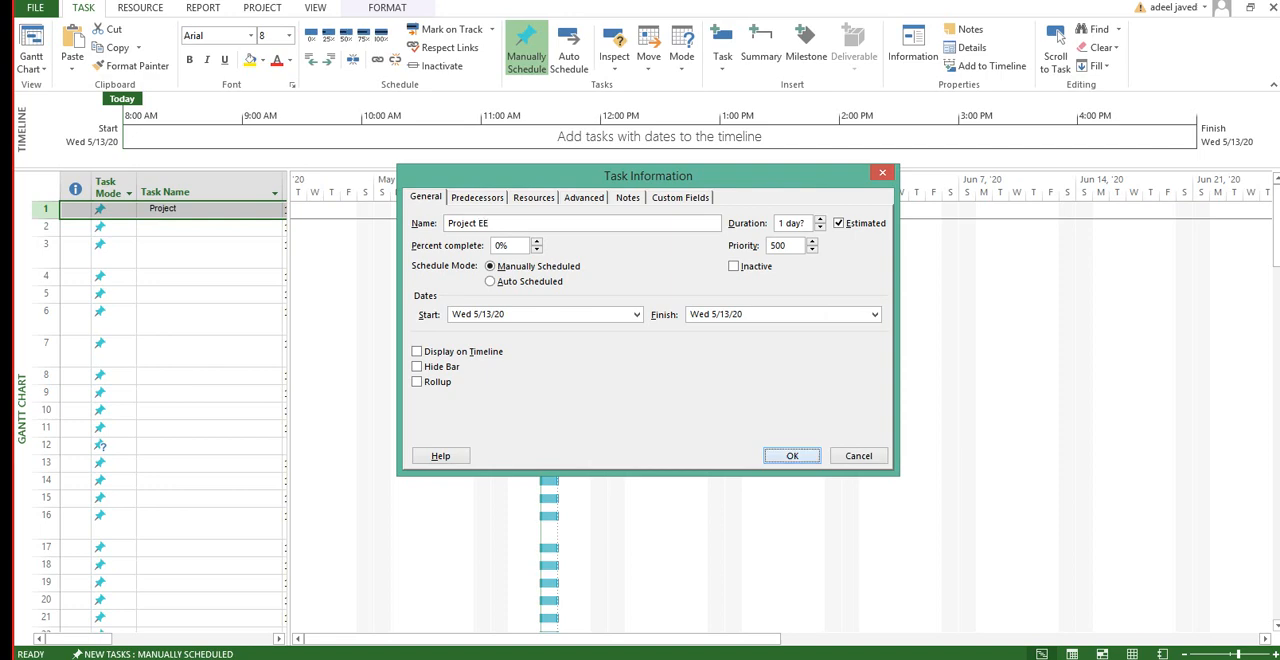
pyautogui.press('Return')
# Step: Name the second task "Initiation", correcting any misspelling
pyautogui.press('Down')
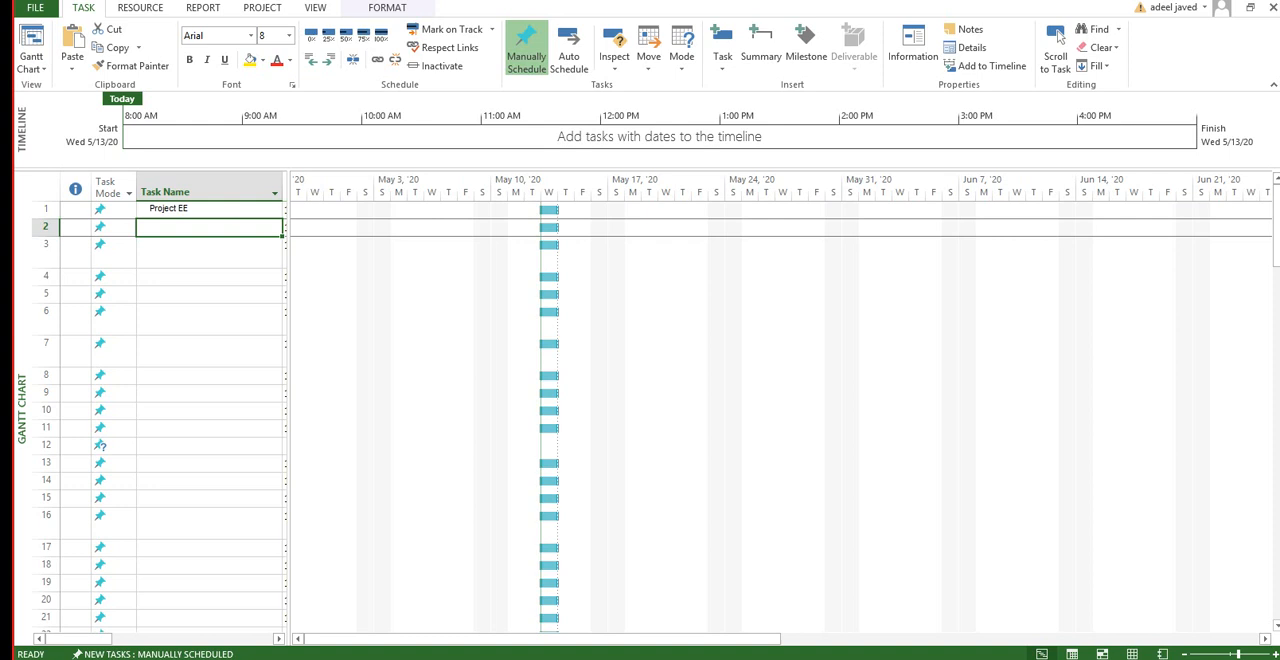
pyautogui.write('Initiat')
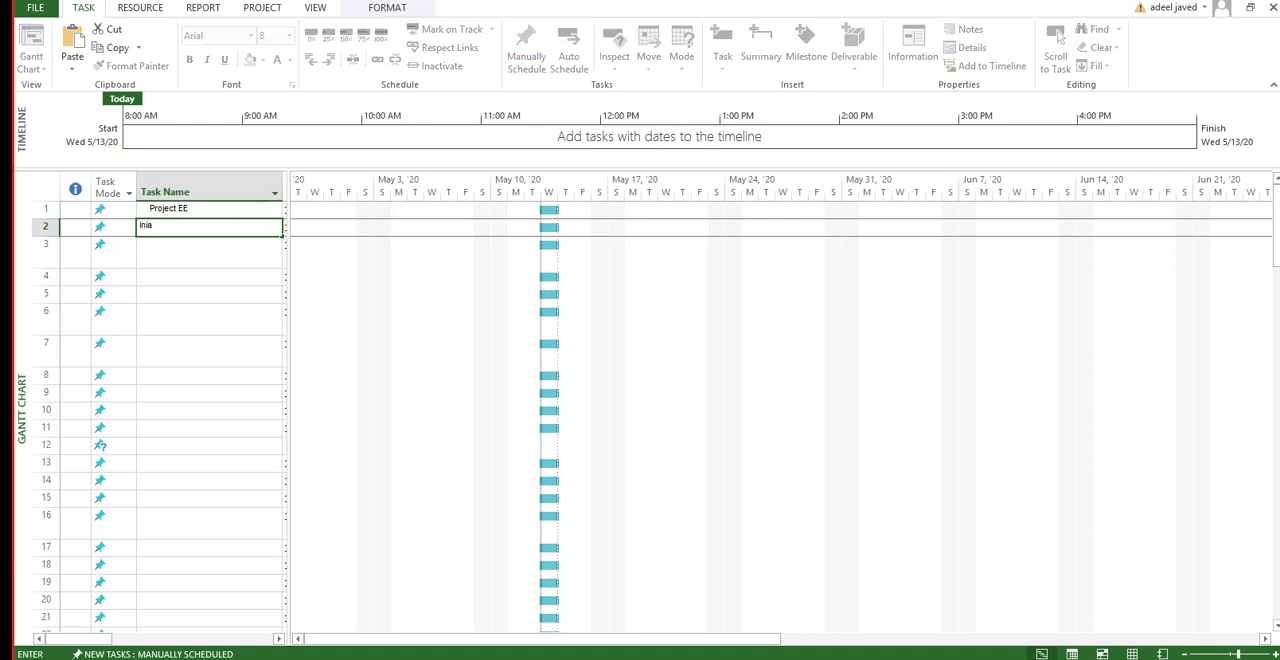
pyautogui.write('ion')
pyautogui.press('Return')
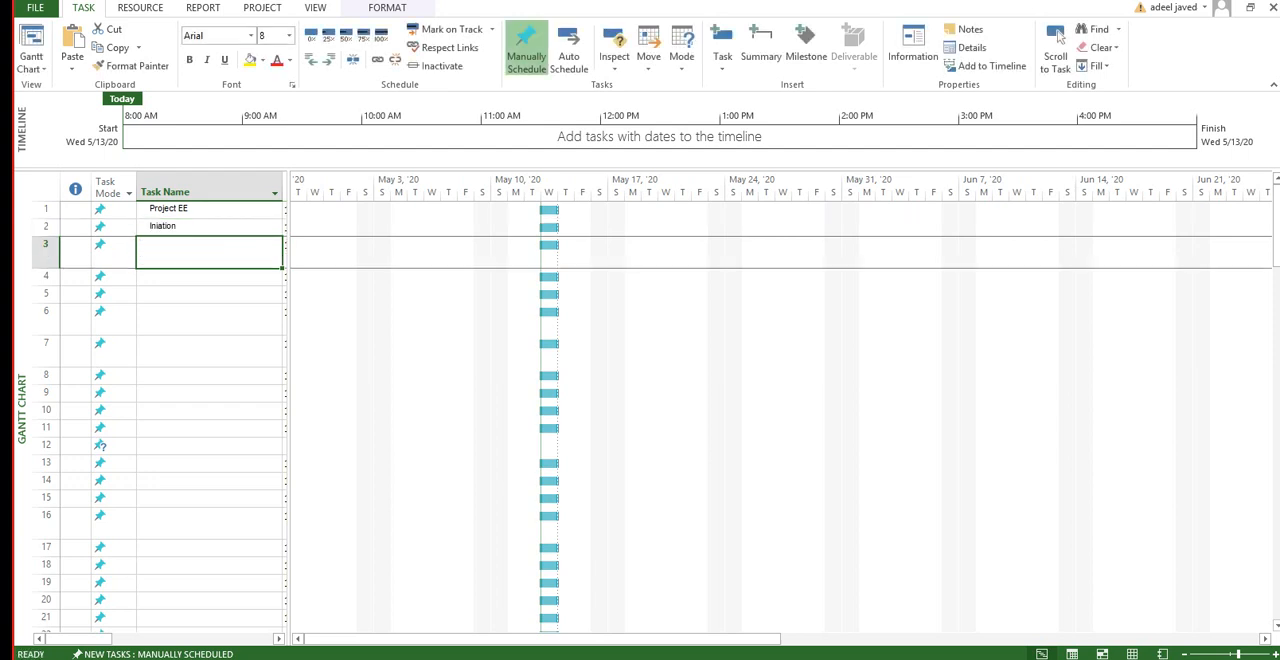
pyautogui.click(209, 227)
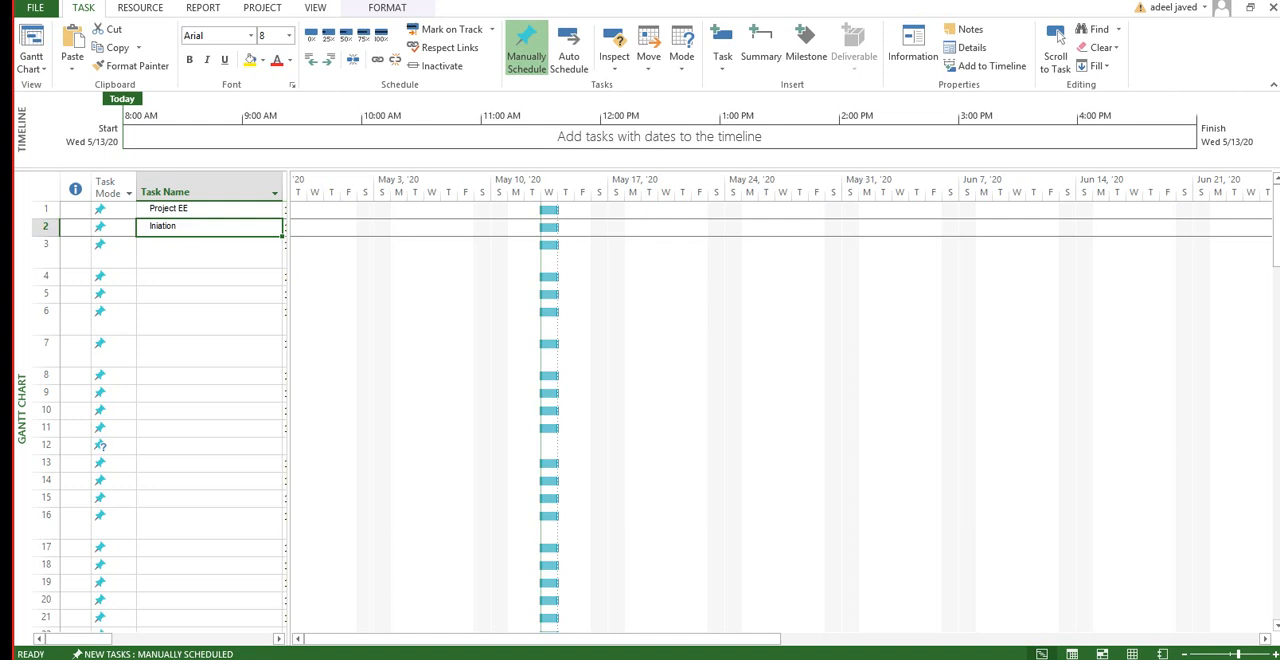
pyautogui.write('In')
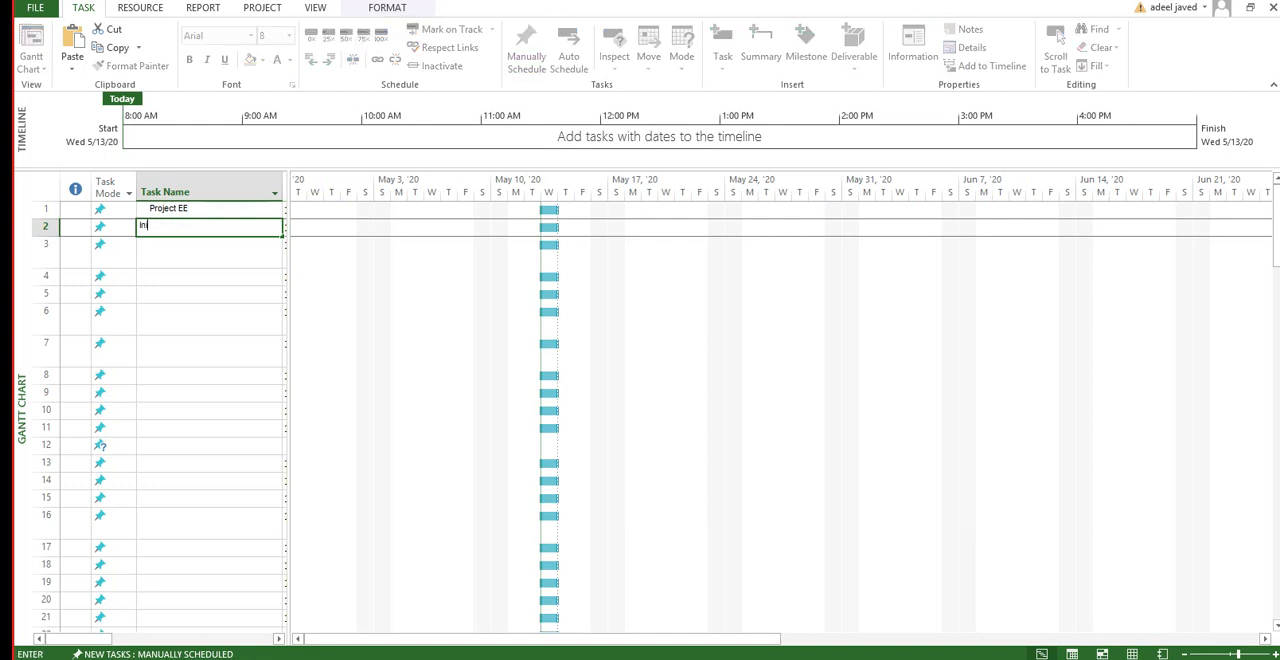
pyautogui.write('itiation')
pyautogui.press('Return')
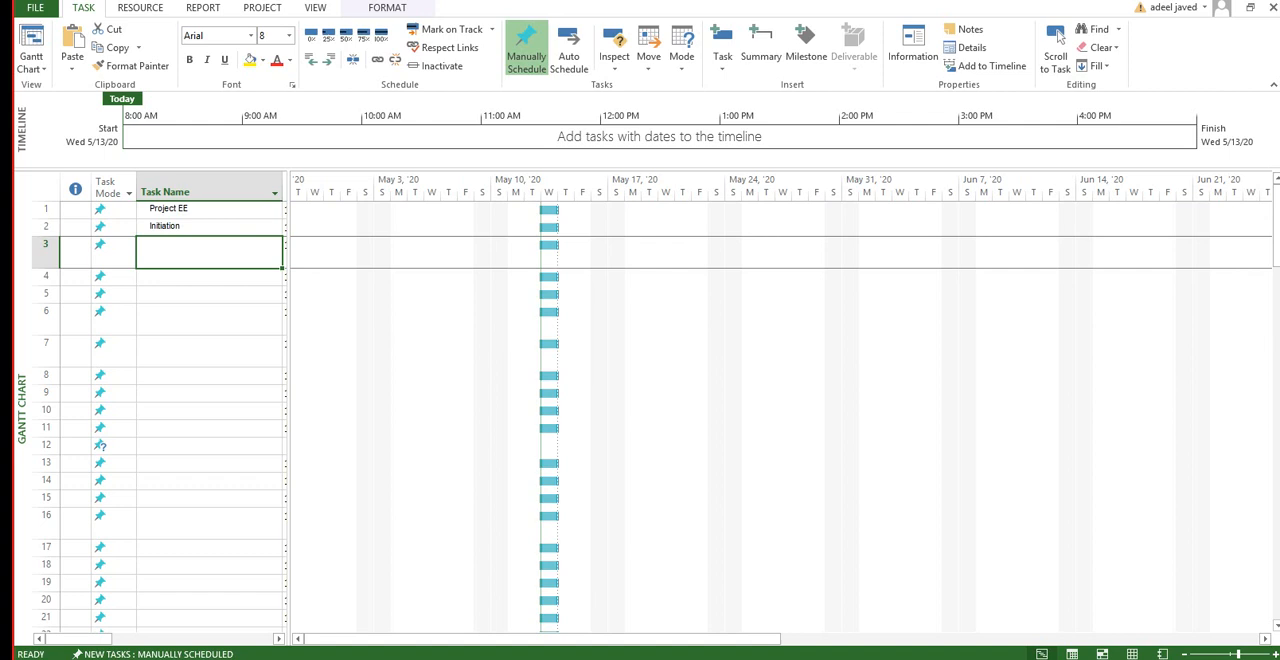
# Step: Paste the copied task list into the task names starting at row 1, and delete the "<New Milestone>" task in row 12
pyautogui.click(209, 209)
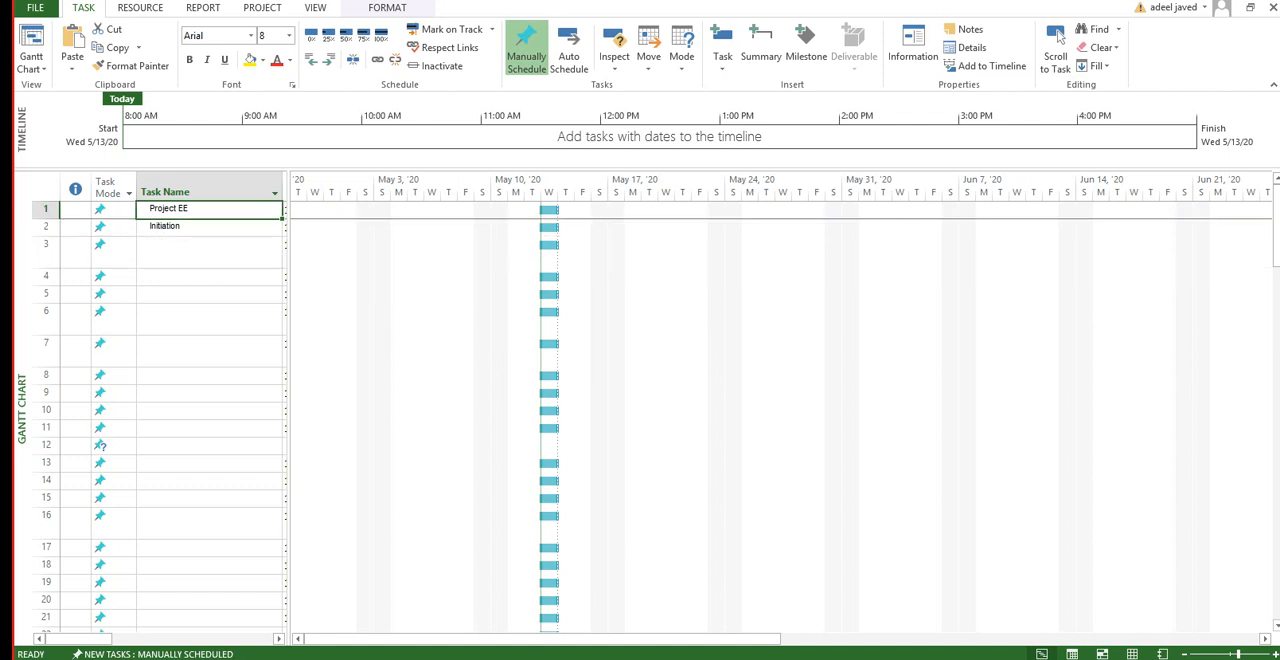
pyautogui.hotkey('ctrl', 'v')
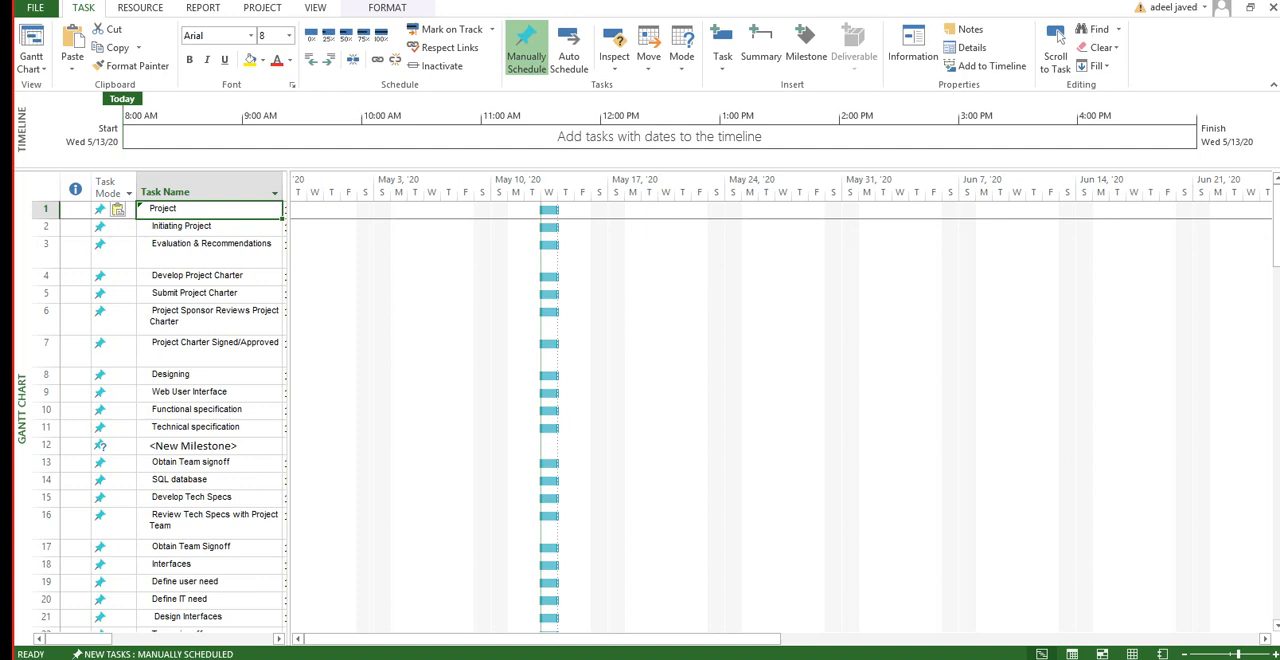
pyautogui.click(209, 446)
pyautogui.press('Delete')
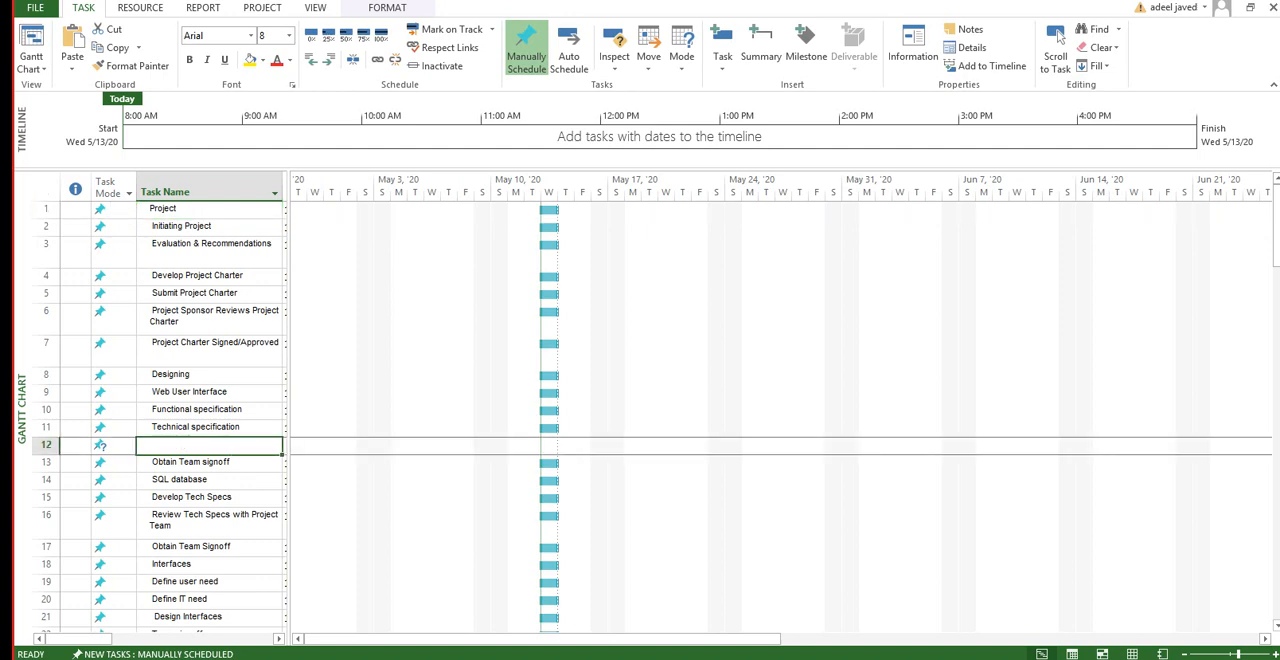
pyautogui.press('Down')
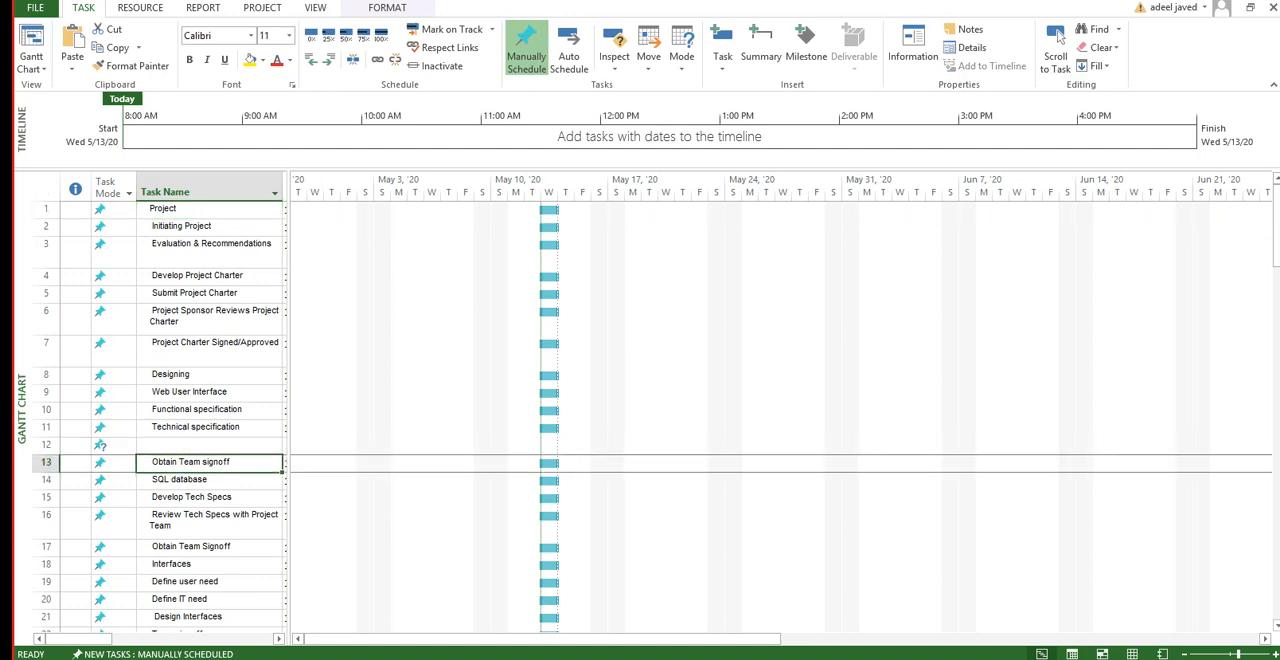
pyautogui.press('Up')
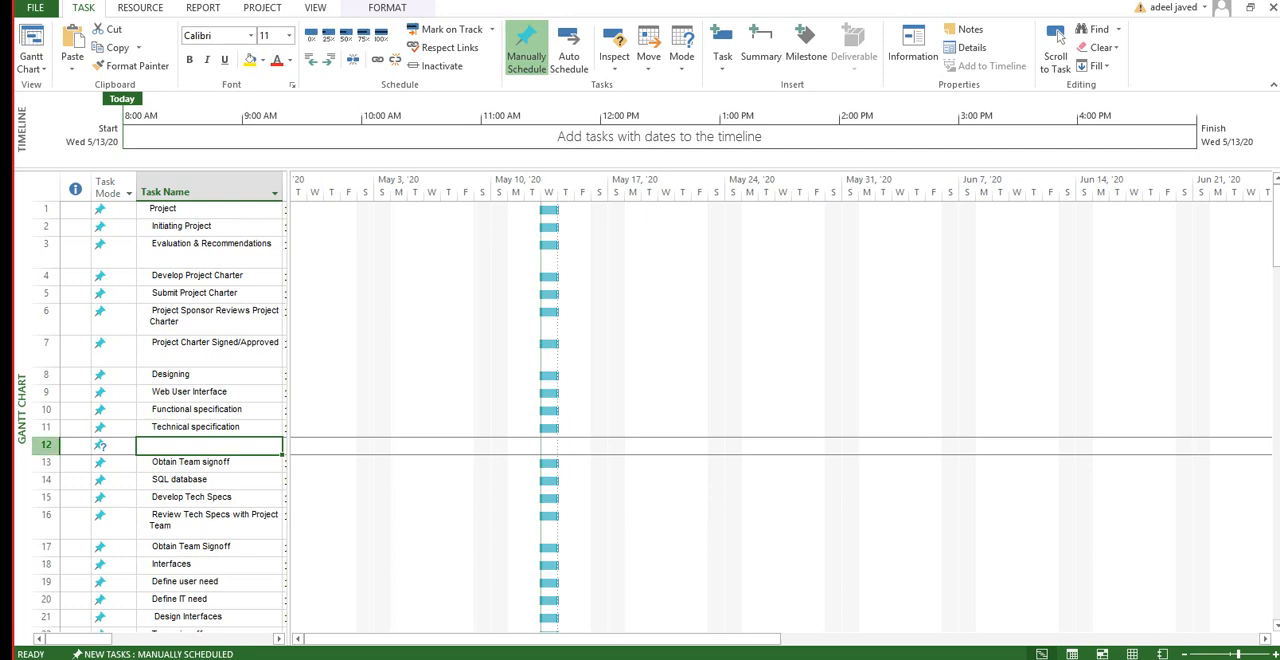
pyautogui.rightClick(46, 445)
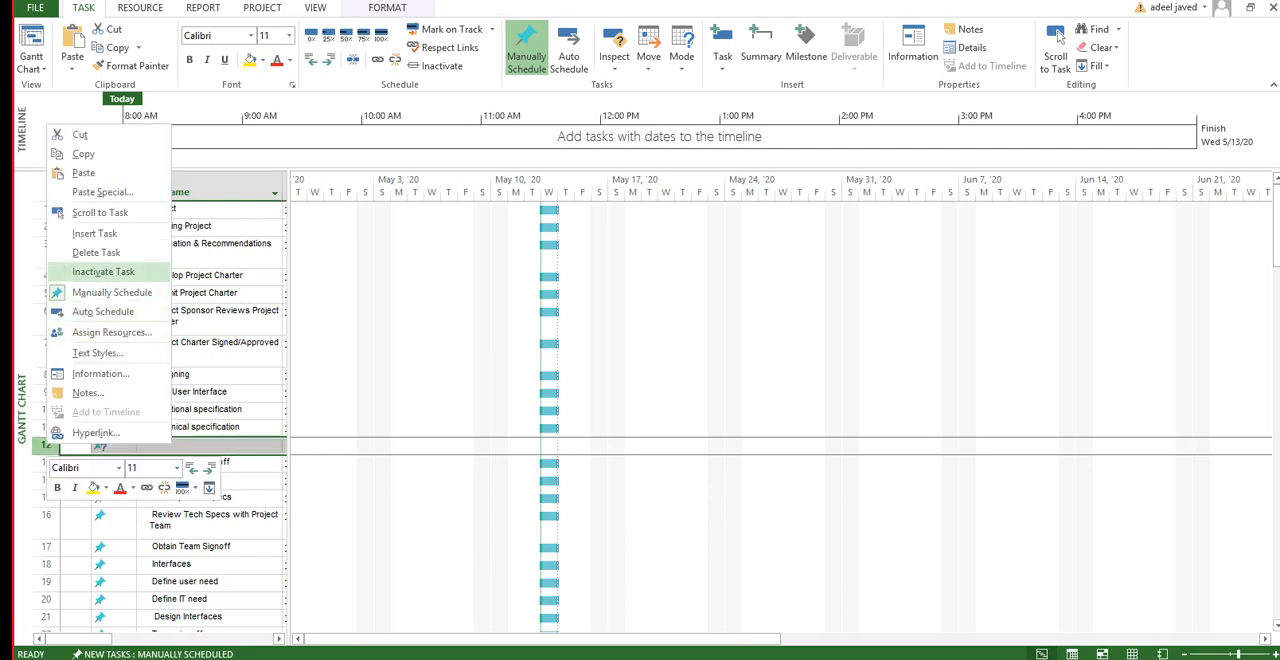
pyautogui.press('Return')
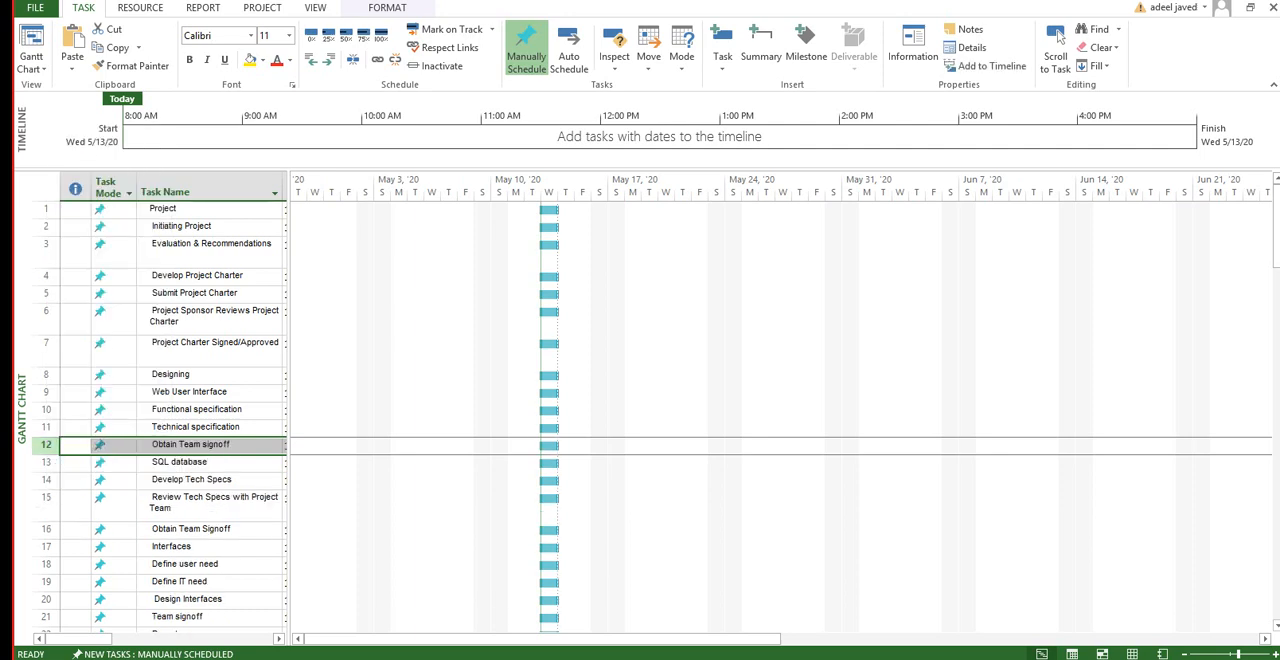
# Step: Indent the Initiating Project task one level to make it a subtask of Project
pyautogui.click(209, 209)
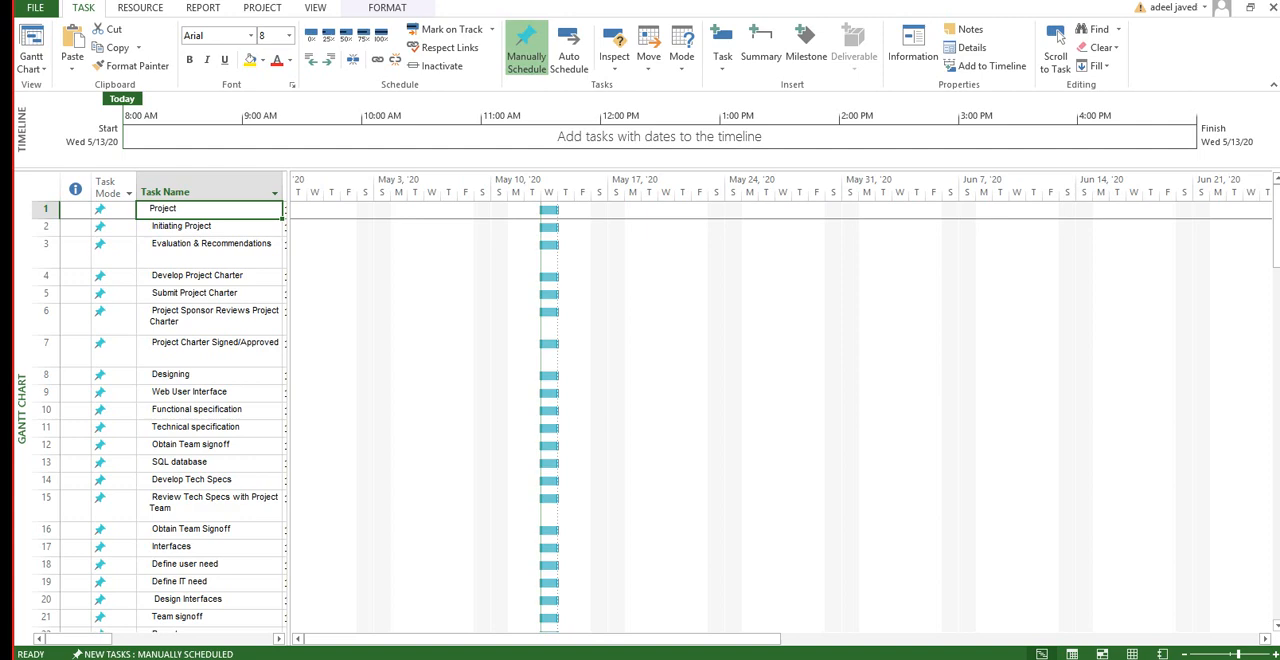
pyautogui.press('Down')
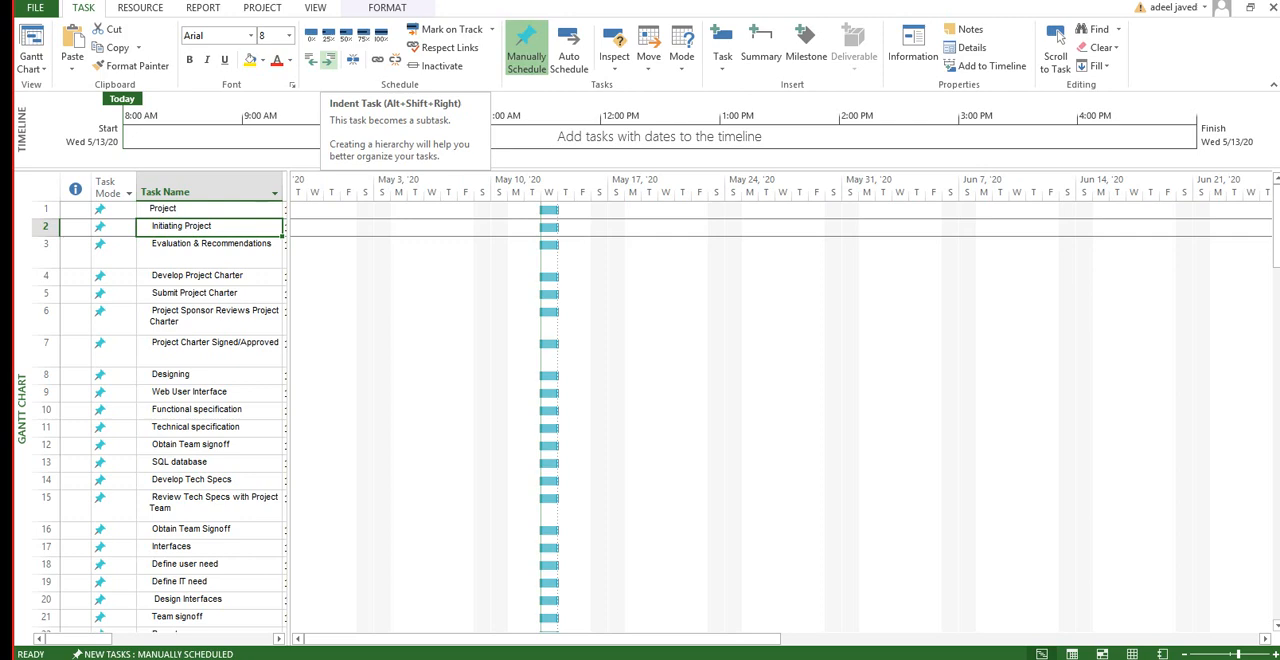
pyautogui.click(328, 60)
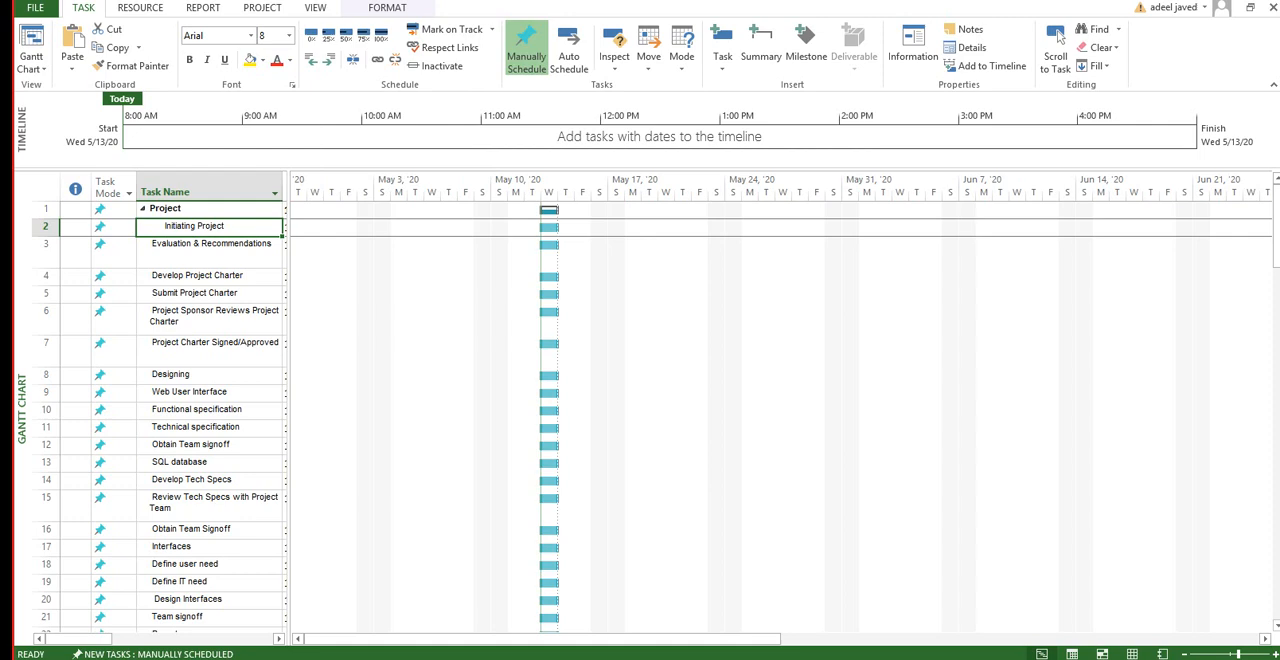
# Step: Indent tasks 3 to 7, Evaluation & Recommendations through Project Charter Signed/Approved, two levels to make them subtasks of Initiating Project
pyautogui.press('Down')
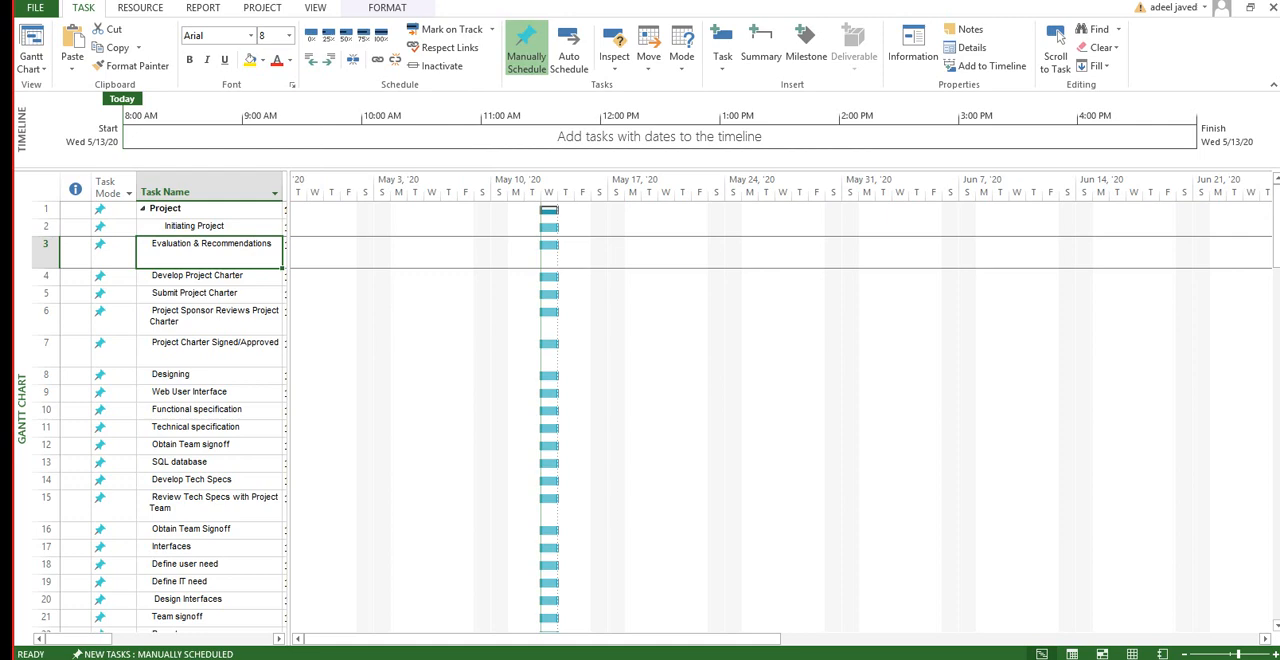
pyautogui.hotkey('shift', 'Down')
pyautogui.hotkey('shift', 'Down')
pyautogui.hotkey('shift', 'Down')
pyautogui.hotkey('shift', 'Down')
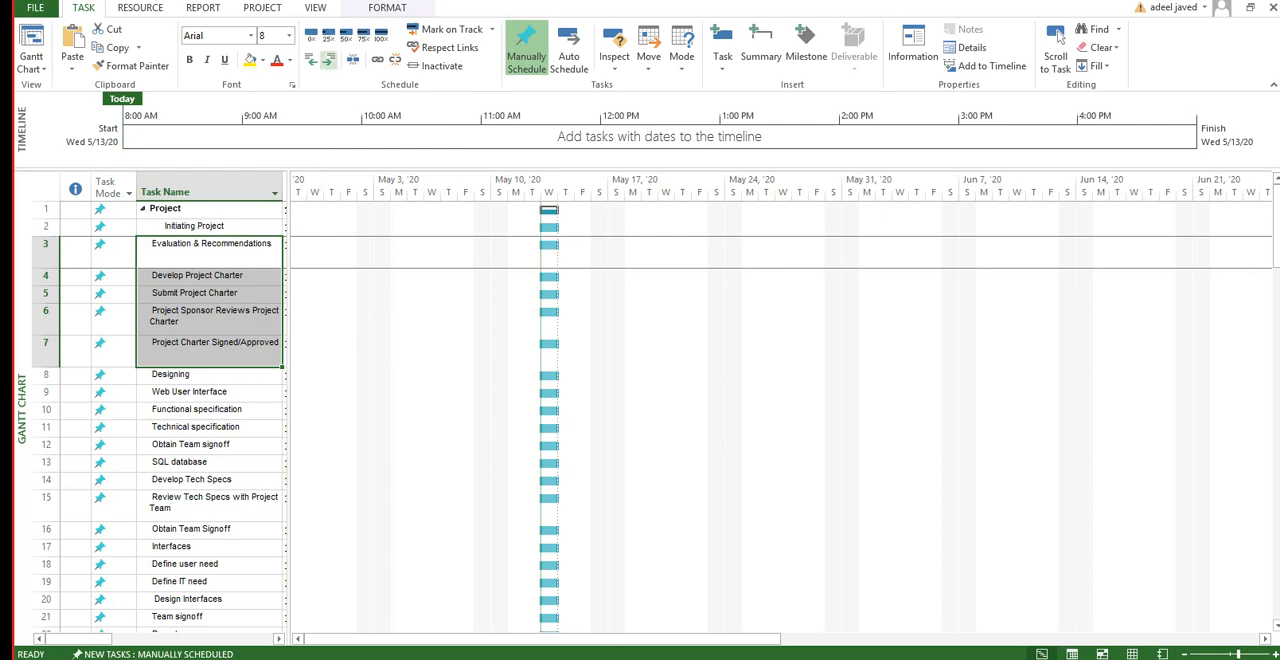
pyautogui.click(328, 60)
pyautogui.click(328, 60)
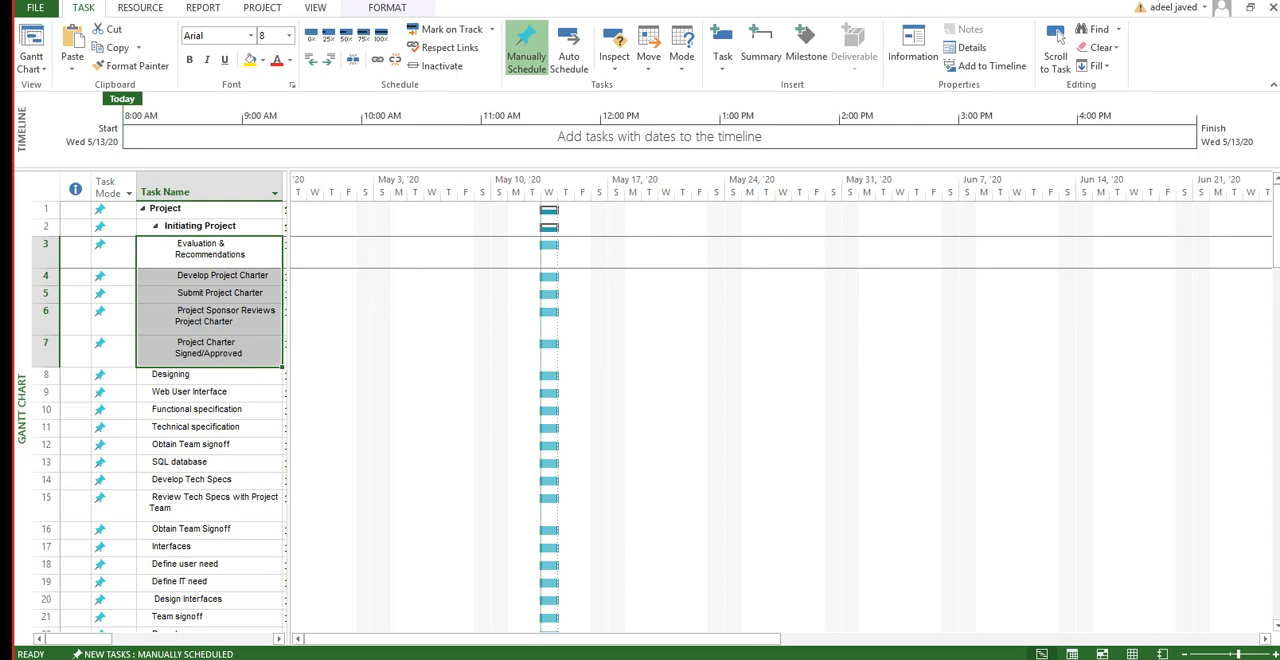
# Step: Insert a new task above Designing and delete that new task again
pyautogui.click(209, 375)
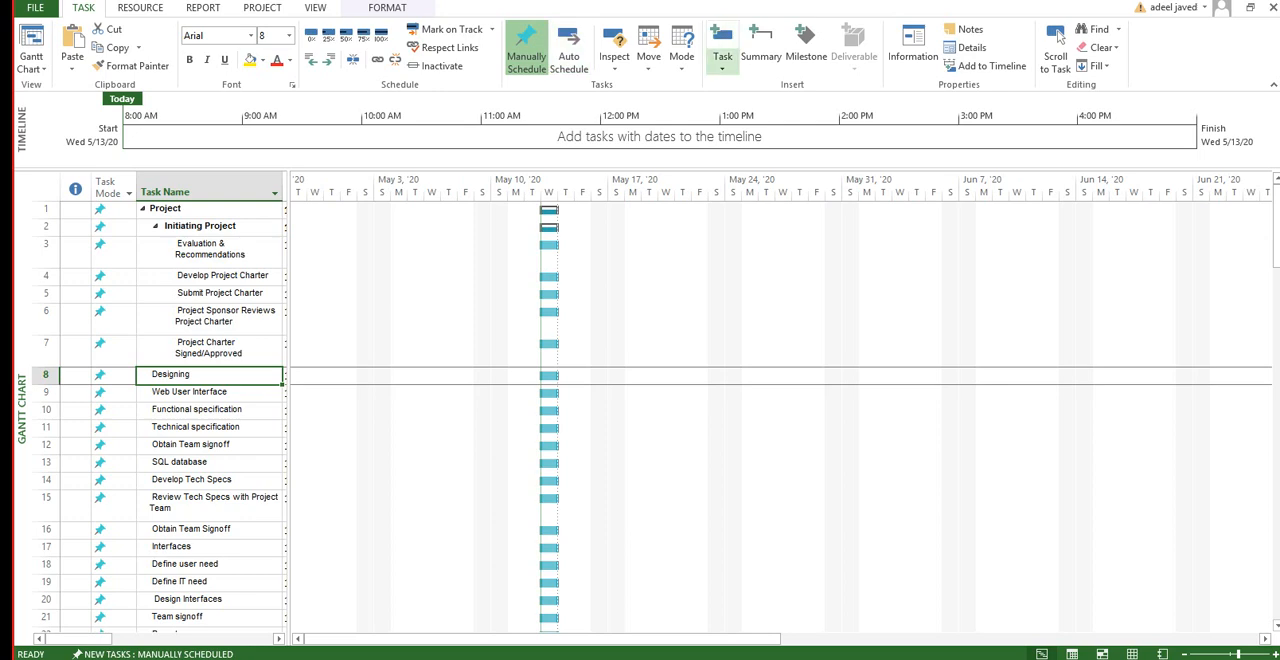
pyautogui.click(722, 66)
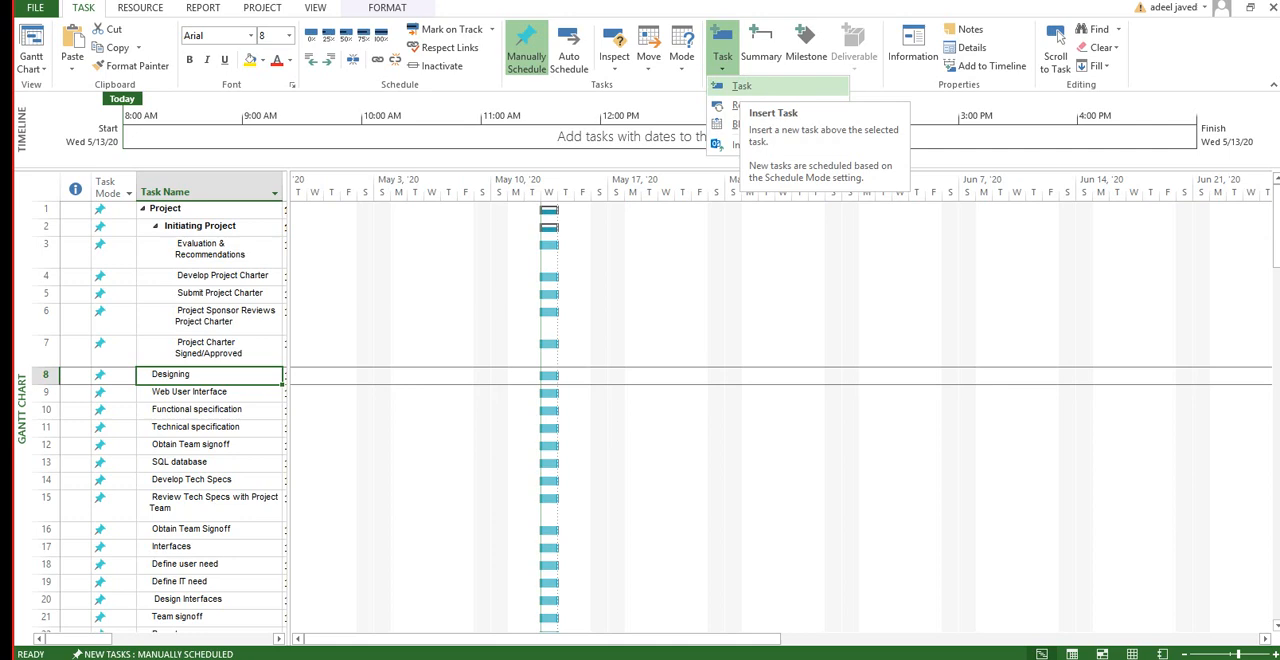
pyautogui.click(741, 86)
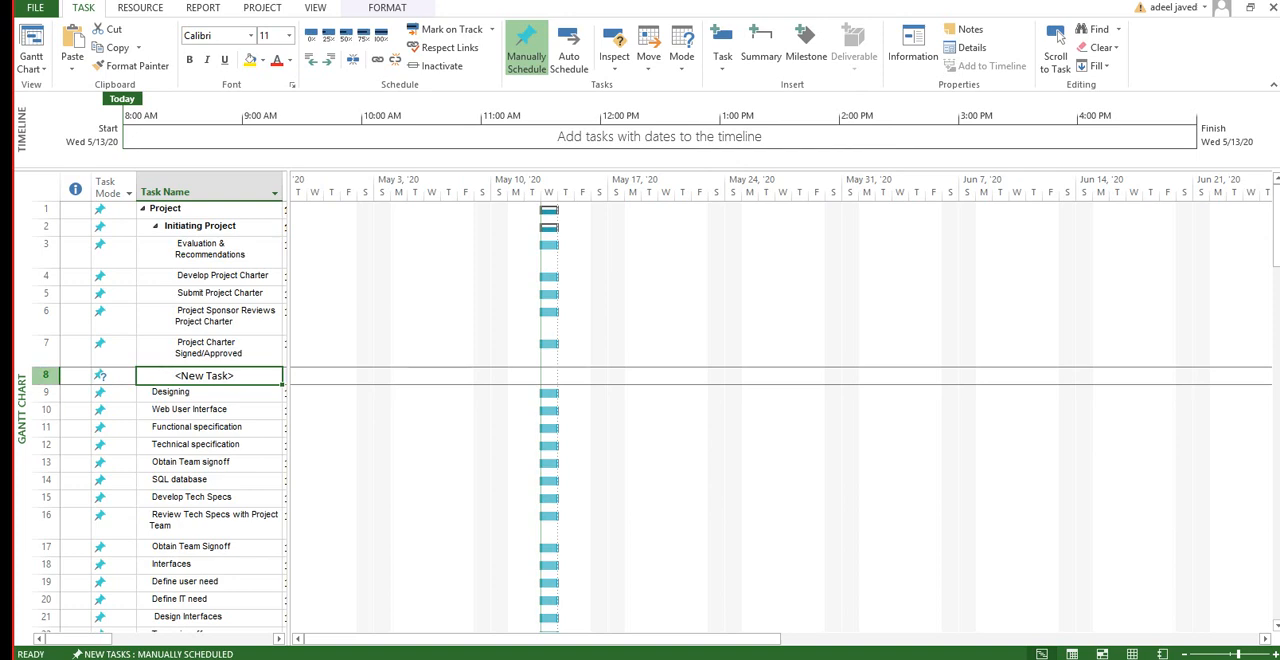
pyautogui.rightClick(42, 376)
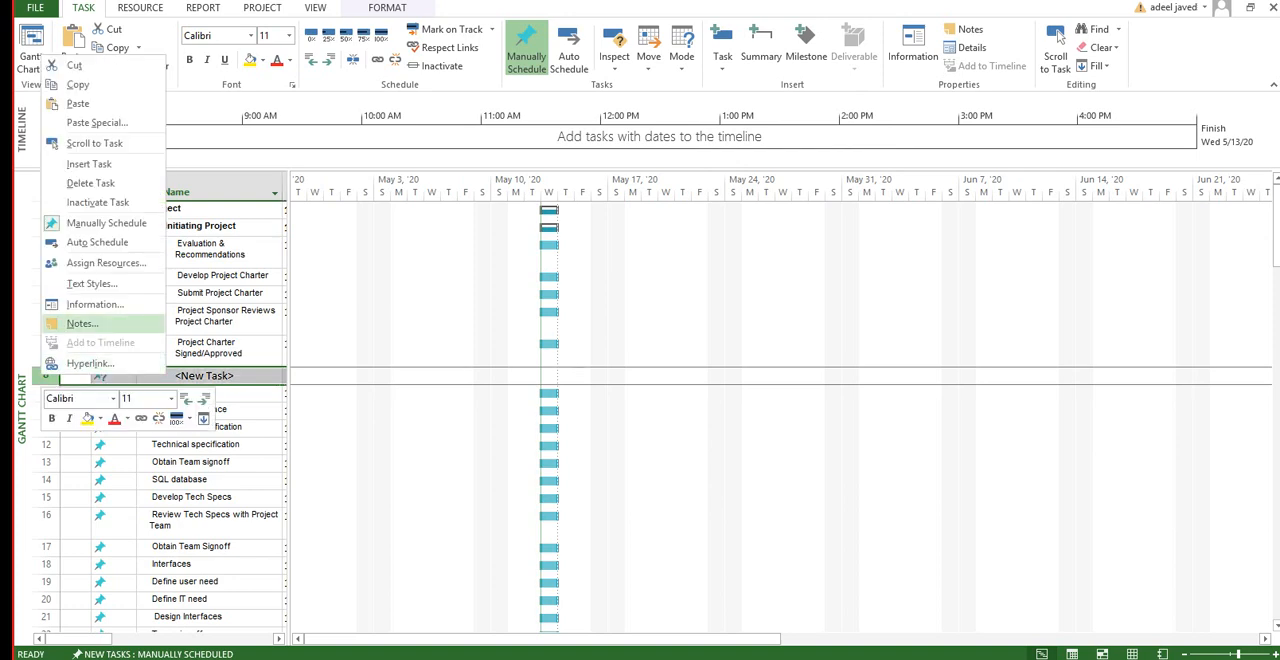
pyautogui.press('Down')
pyautogui.press('Down')
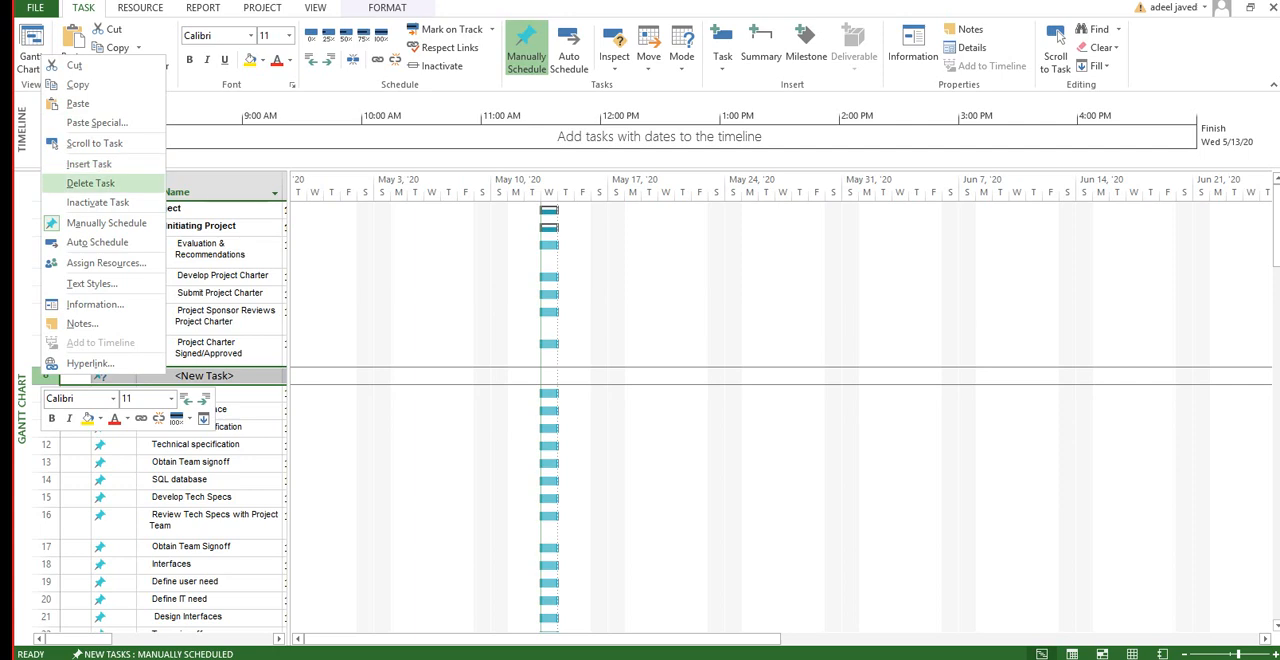
pyautogui.press('Return')
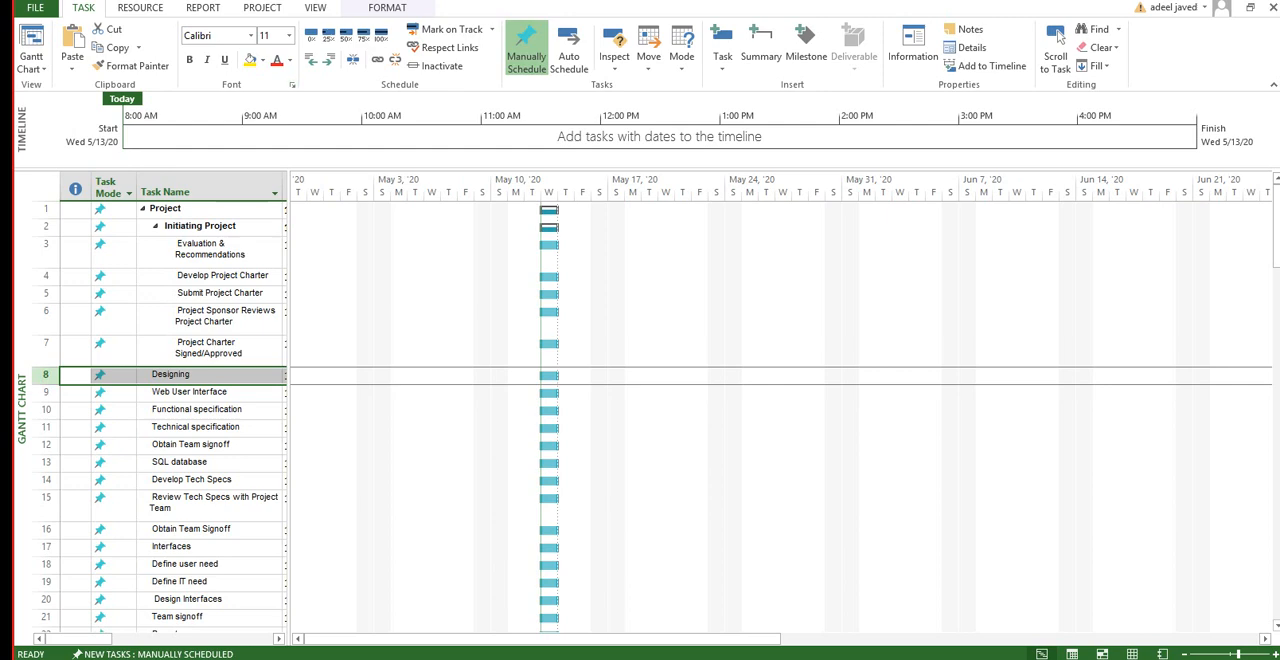
# Step: Indent Designing one level under Project, and indent tasks 9 to 16, Web User Interface through the second Obtain Team Signoff, two levels beneath Designing
pyautogui.click(328, 59)
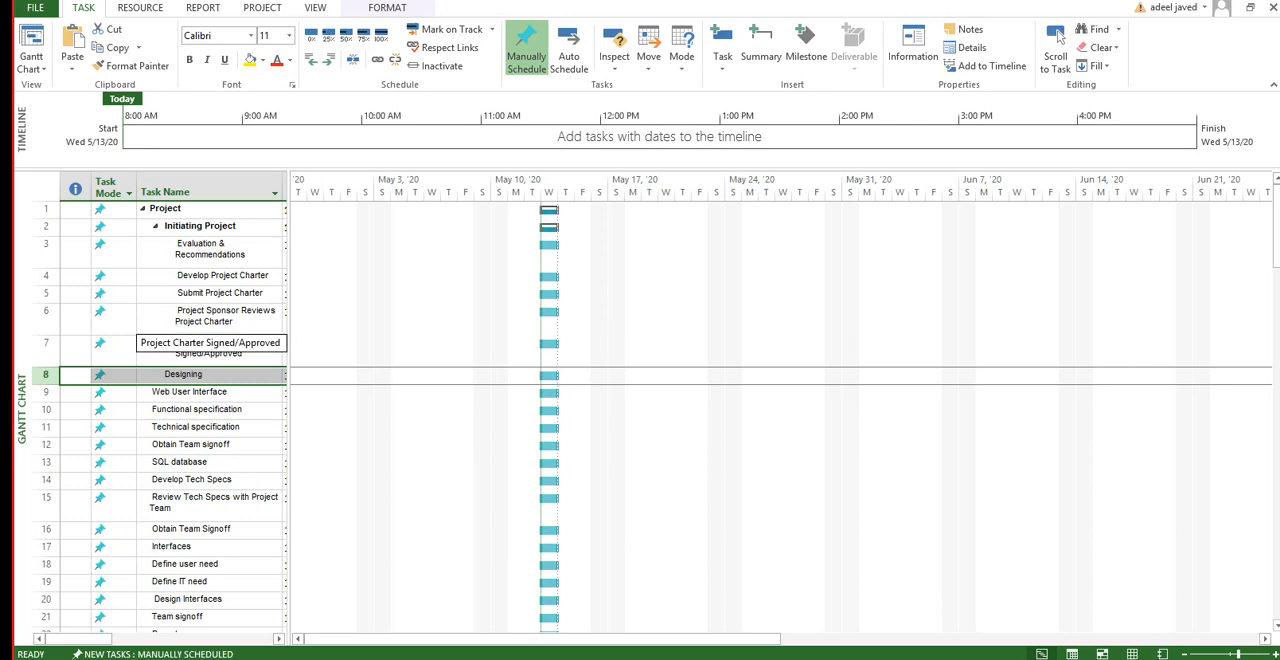
pyautogui.press('Down')
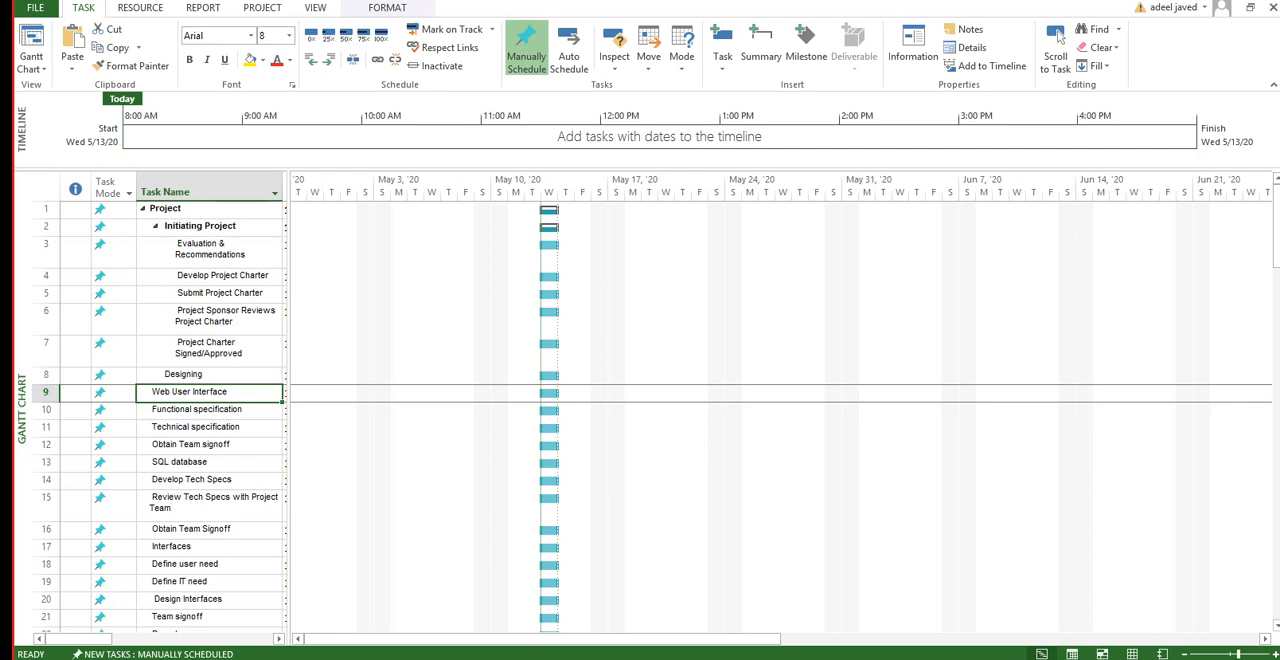
pyautogui.hotkey('shift', 'Down')
pyautogui.hotkey('shift', 'Down')
pyautogui.hotkey('shift', 'Down')
pyautogui.hotkey('shift', 'Down')
pyautogui.hotkey('shift', 'Down')
pyautogui.hotkey('shift', 'Down')
pyautogui.hotkey('shift', 'Down')
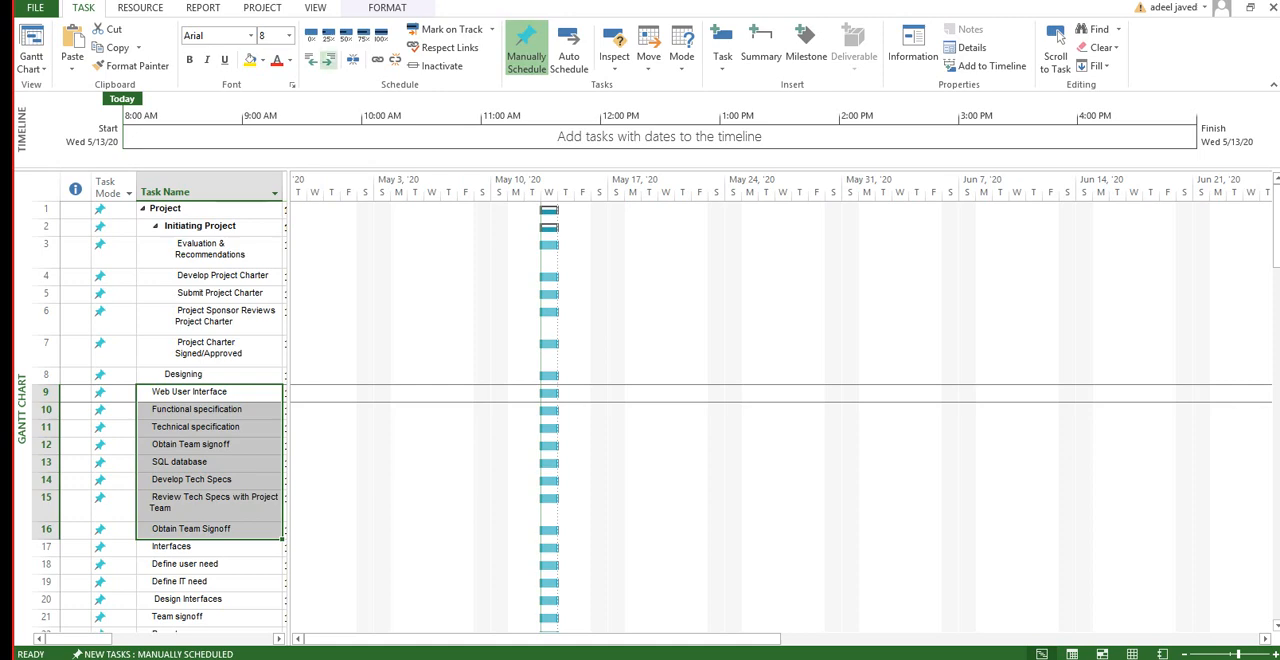
pyautogui.hotkey('alt', 'shift', 'Right')
pyautogui.hotkey('alt', 'shift', 'Right')
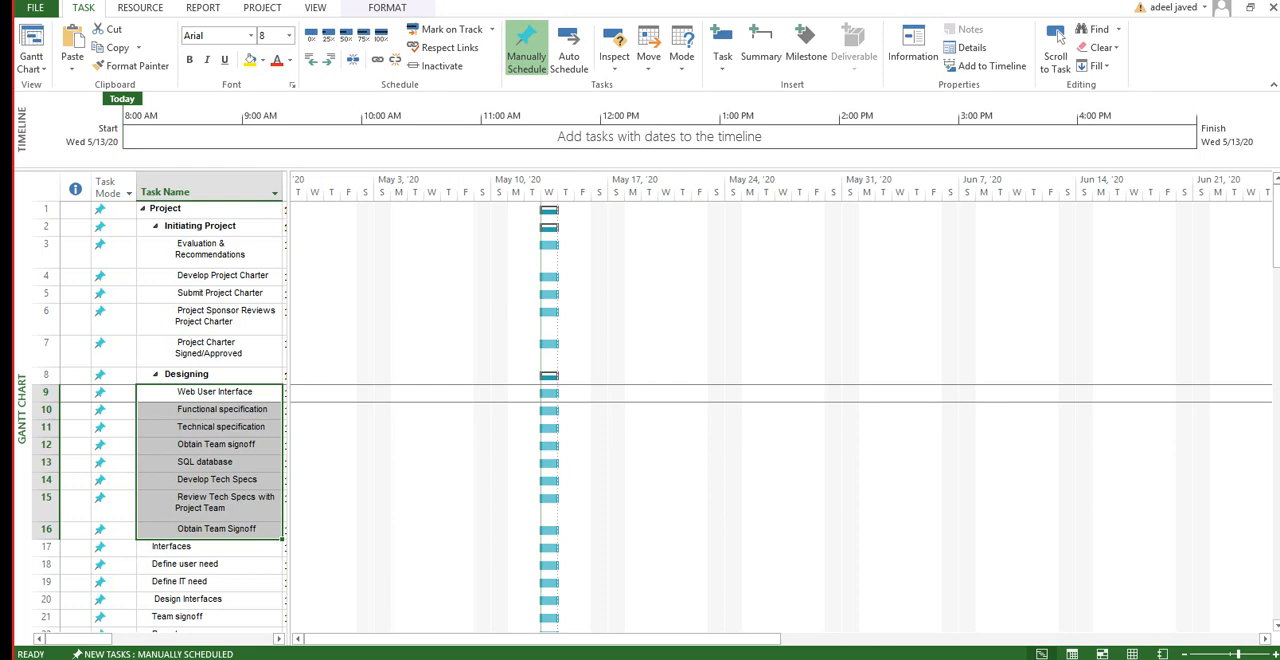
pyautogui.press('Up')
pyautogui.click(209, 227)
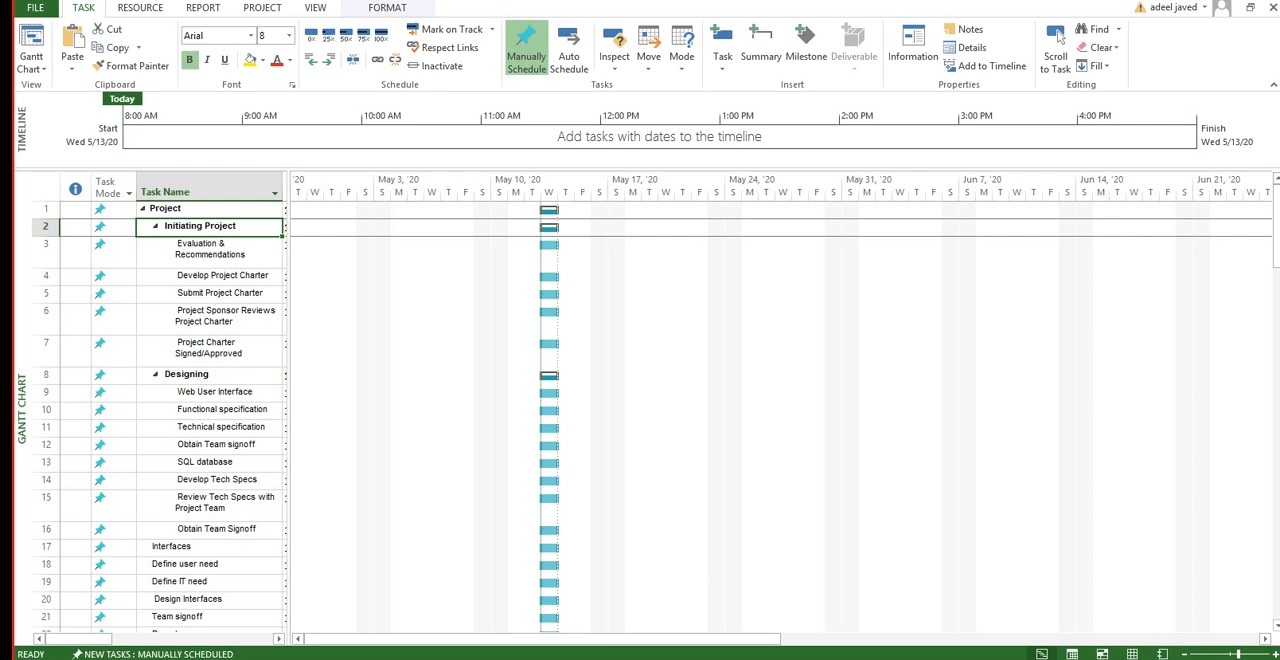
# Step: Indent the Interfaces task one level to make it a subtask of Project
pyautogui.click(208, 547)
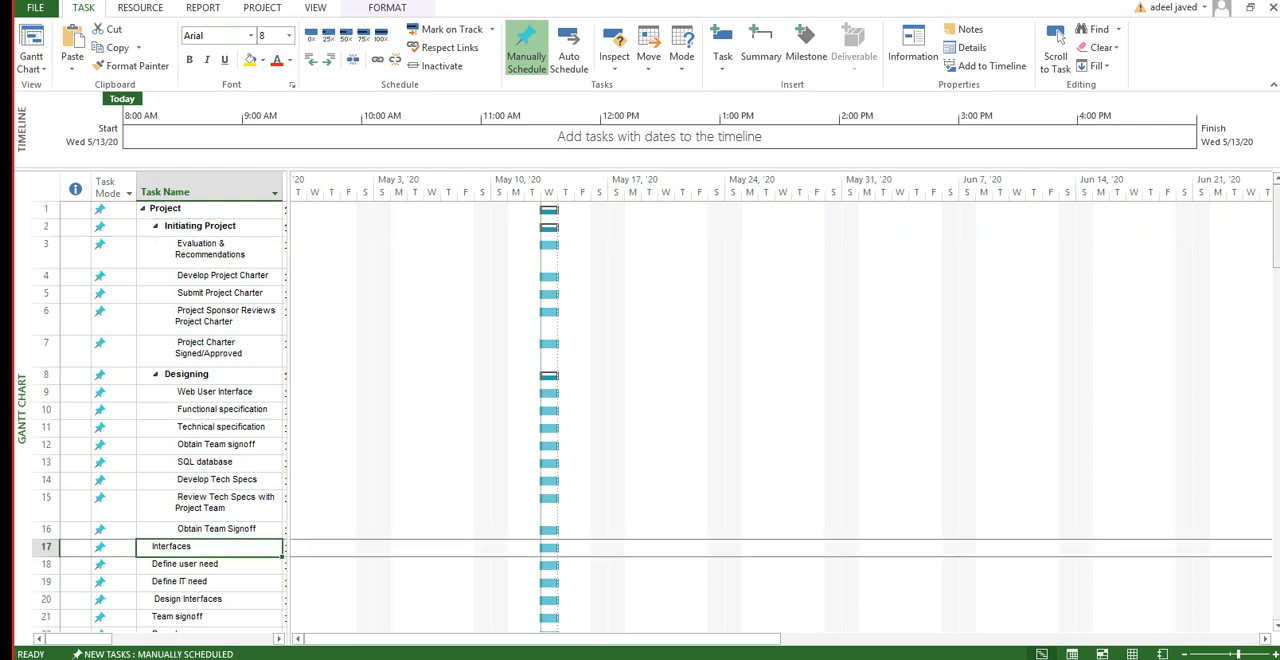
pyautogui.moveTo(1277, 228); pyautogui.dragTo(1277, 248)
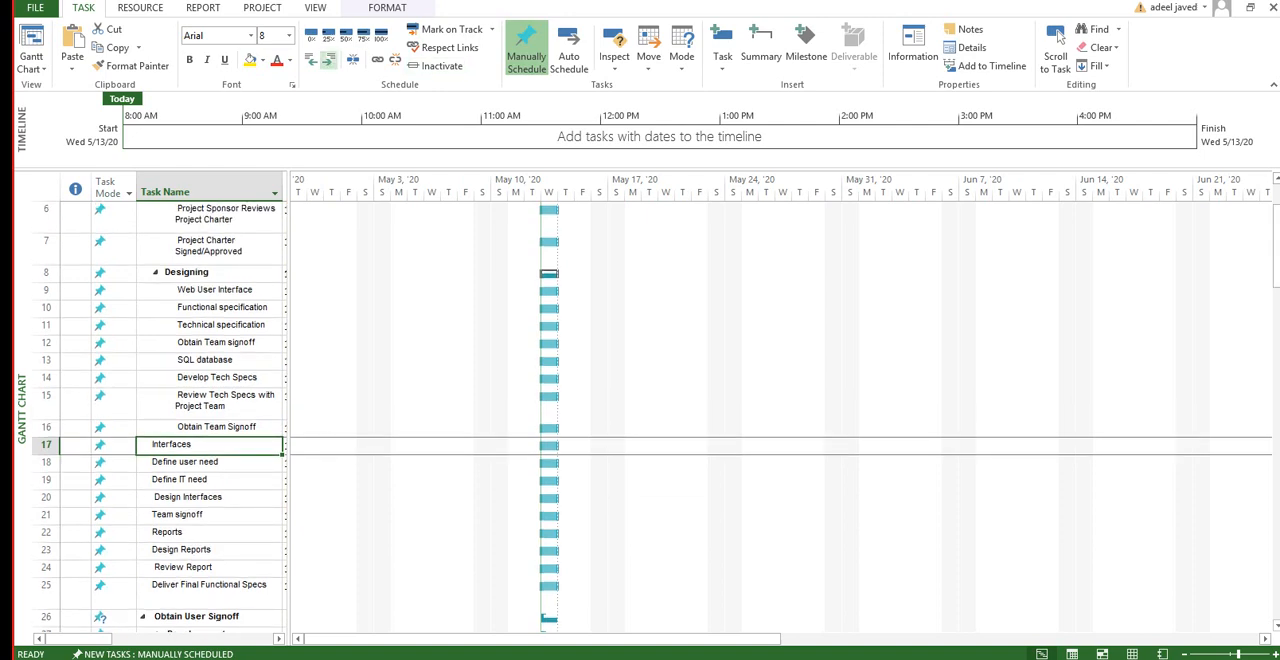
pyautogui.click(328, 59)
# Step: Indent tasks 18 to 25, Define user need through Deliver Final Functional Specs, two levels to make them subtasks of Interfaces
pyautogui.press('Down')
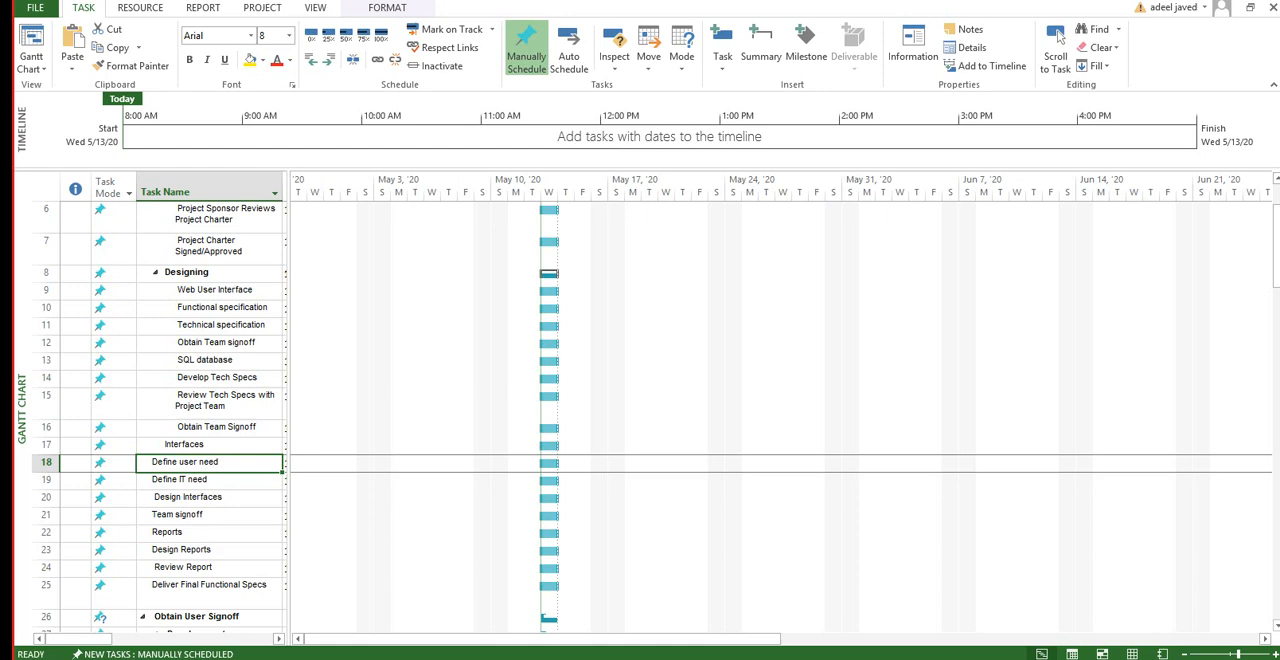
pyautogui.hotkey('shift', 'Down')
pyautogui.hotkey('shift', 'Down')
pyautogui.hotkey('shift', 'Down')
pyautogui.hotkey('shift', 'Down')
pyautogui.hotkey('shift', 'Down')
pyautogui.hotkey('shift', 'Down')
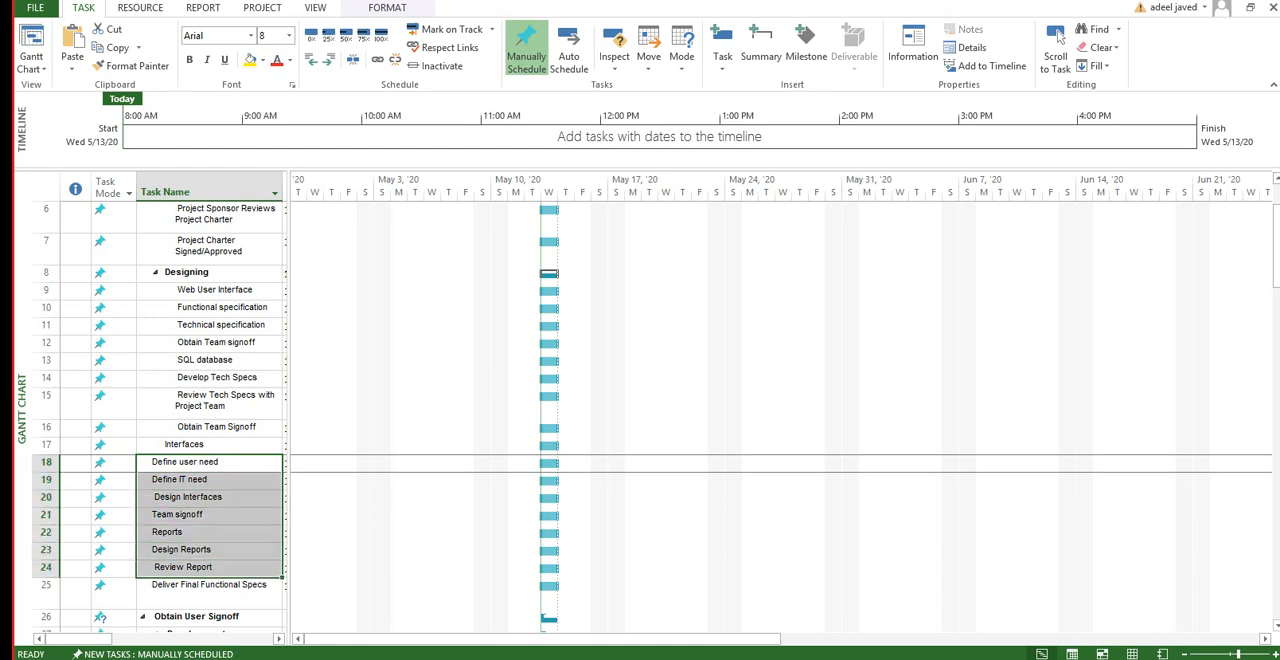
pyautogui.hotkey('shift', 'Down')
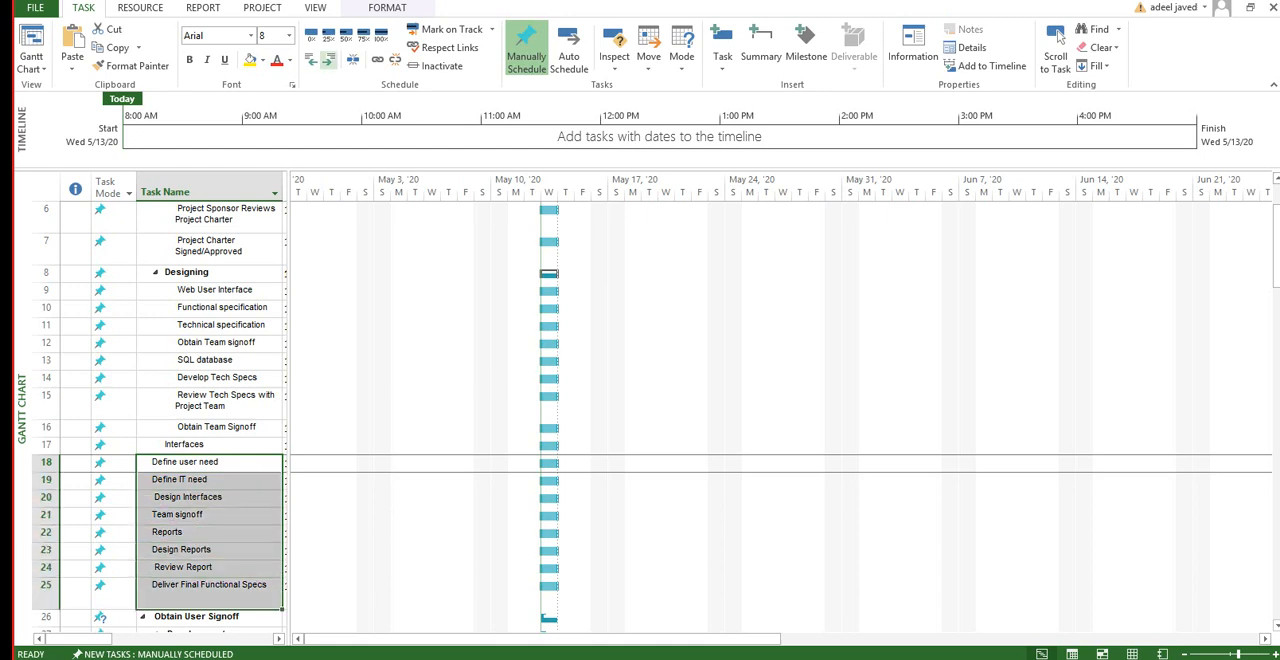
pyautogui.hotkey('alt', 'shift', 'Right')
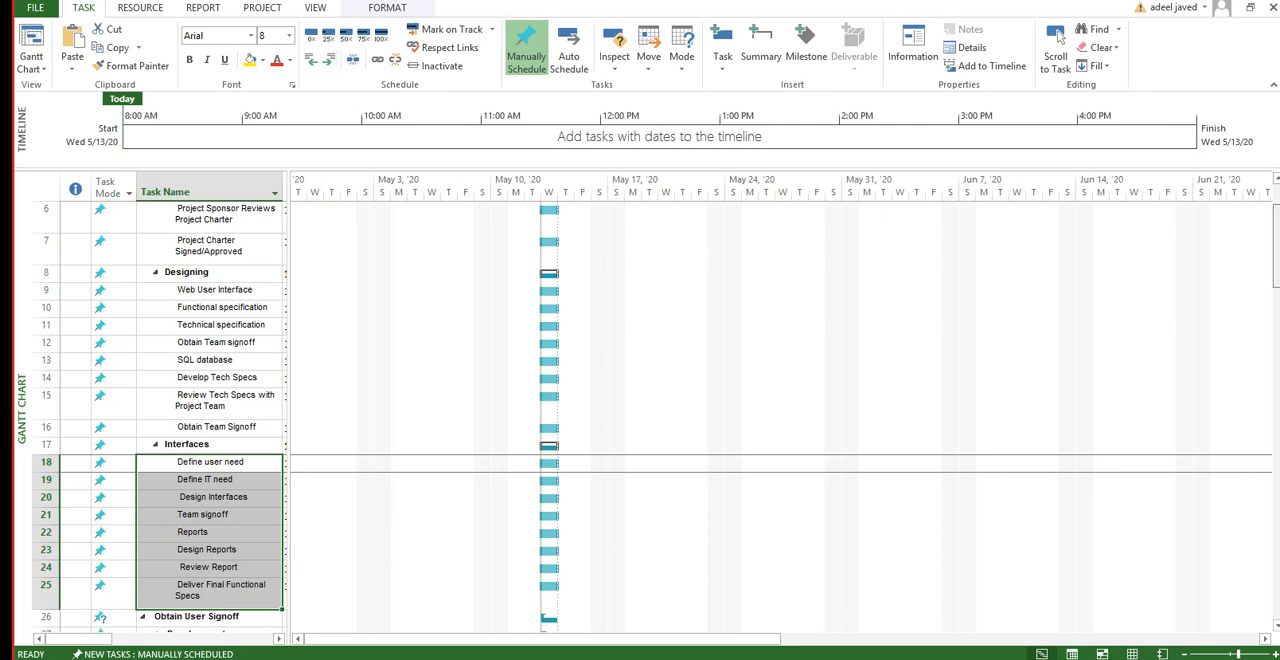
# Step: Indent the Obtain User Signoff summary task in row 26 one level under Project, together with its subtasks
pyautogui.moveTo(1277, 245); pyautogui.dragTo(1277, 294)
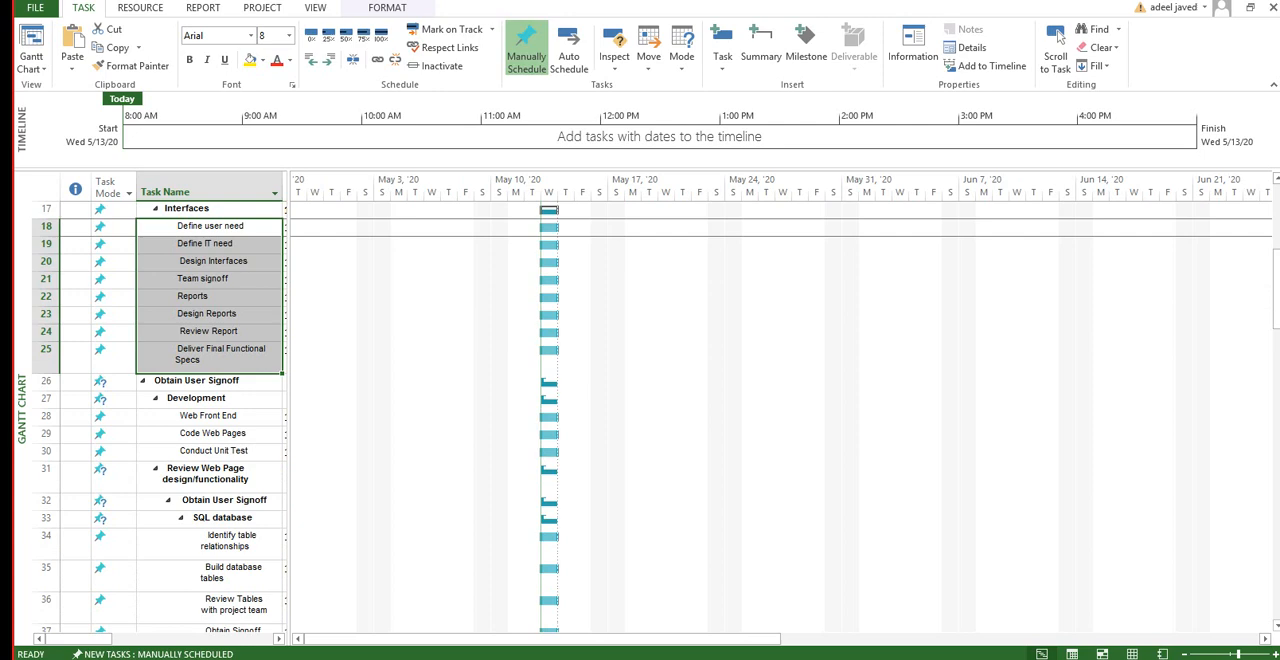
pyautogui.click(210, 381)
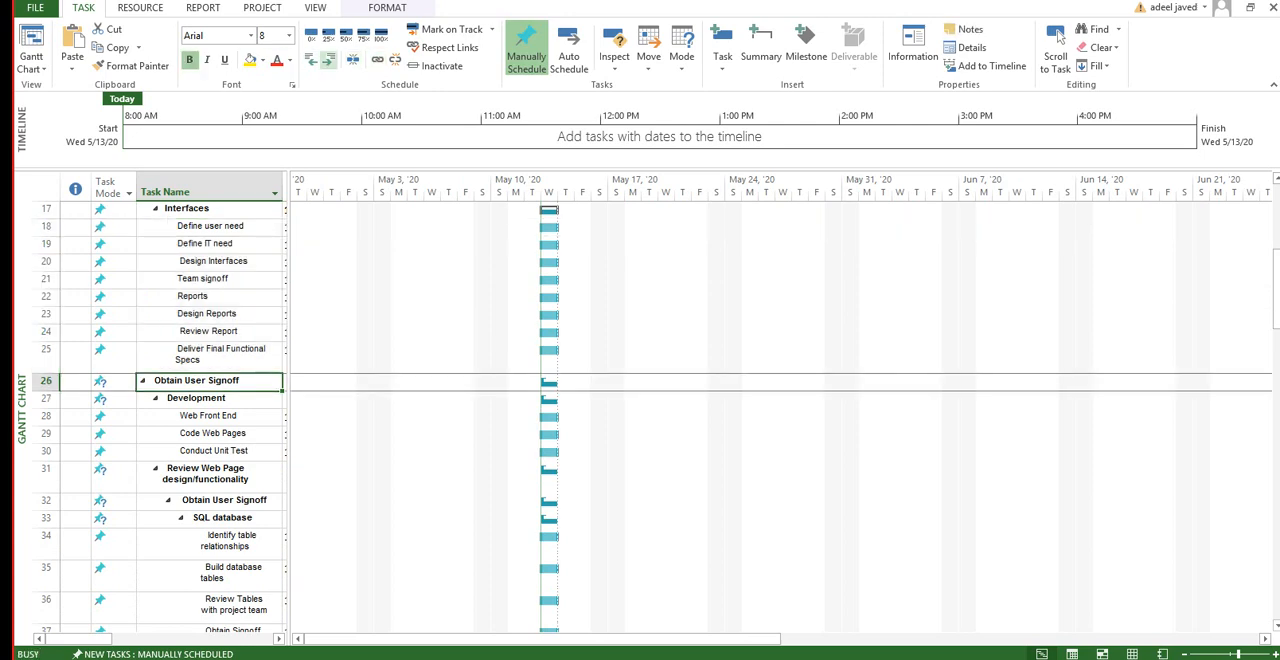
pyautogui.hotkey('alt', 'shift', 'Right')
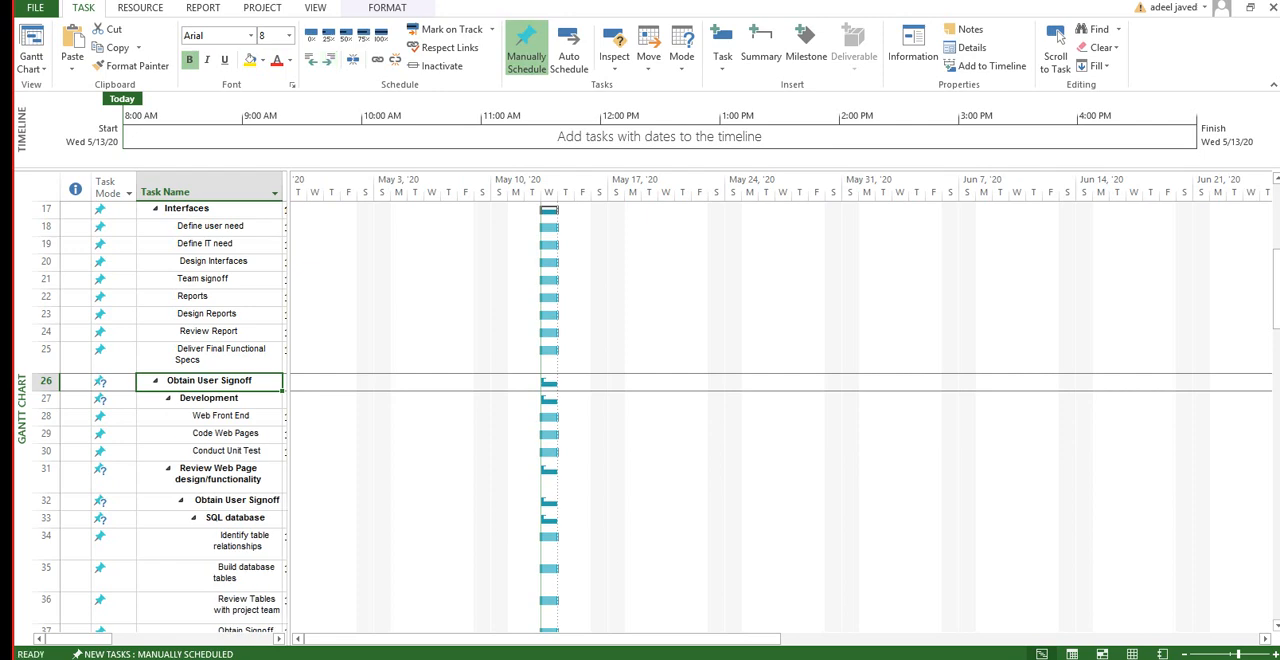
# Step: Examine the outline levels of tasks 27 to 37, from Development through the SQL database subtasks
pyautogui.press('Down')
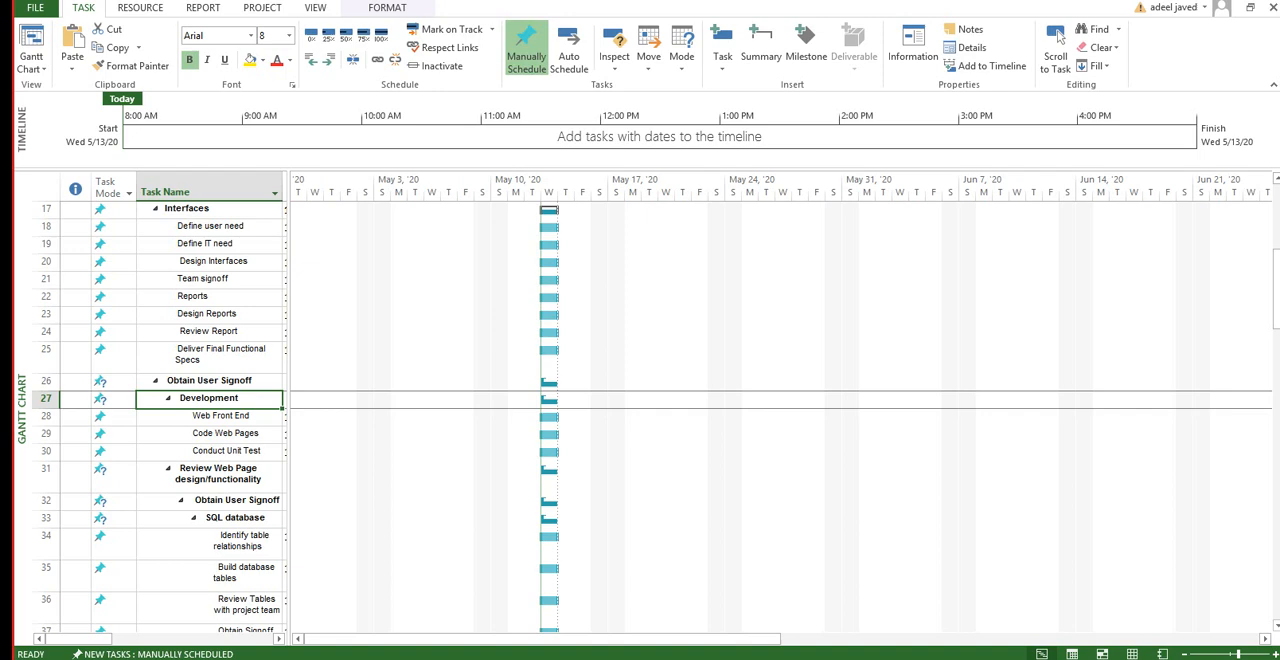
pyautogui.press('Down')
pyautogui.hotkey('shift', 'Down')
pyautogui.hotkey('shift', 'Down')
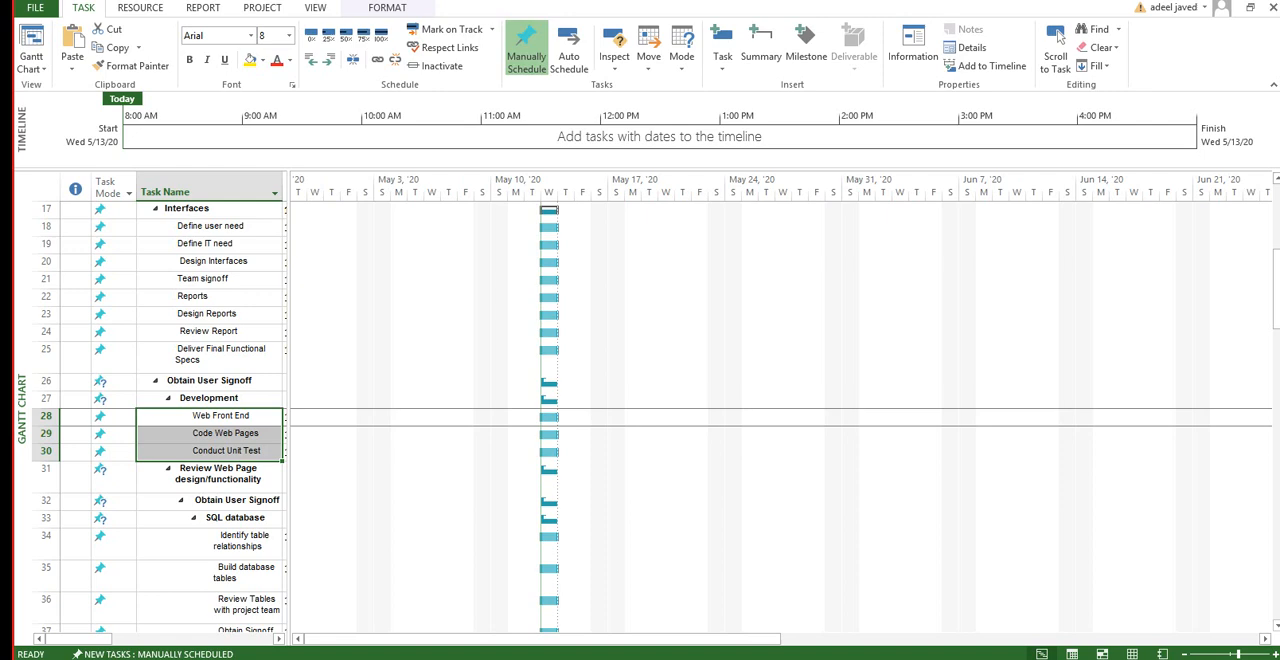
pyautogui.click(235, 518)
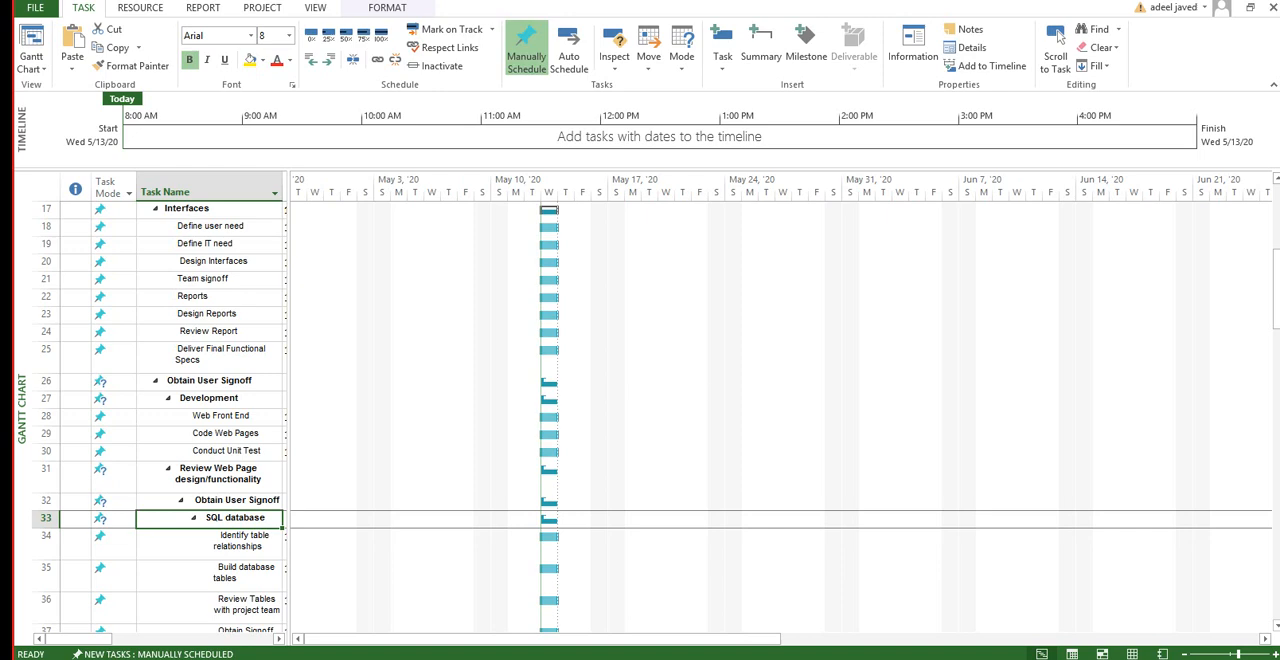
pyautogui.press('Up')
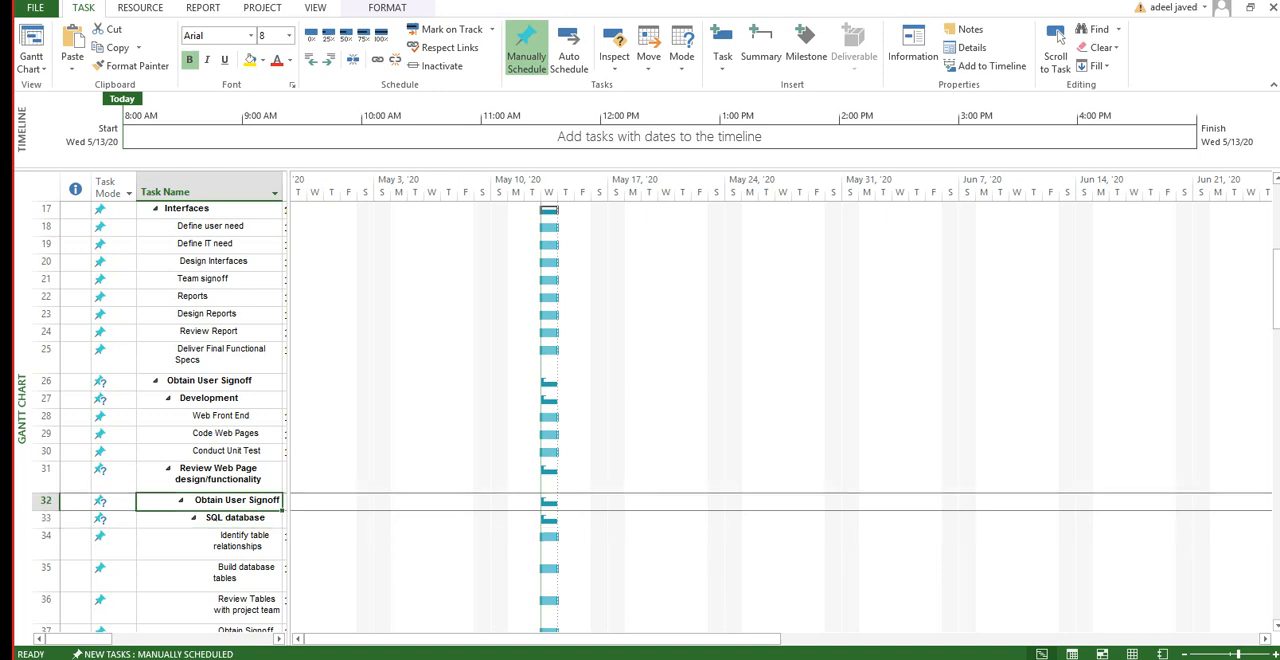
pyautogui.moveTo(288, 400); pyautogui.dragTo(291, 400)
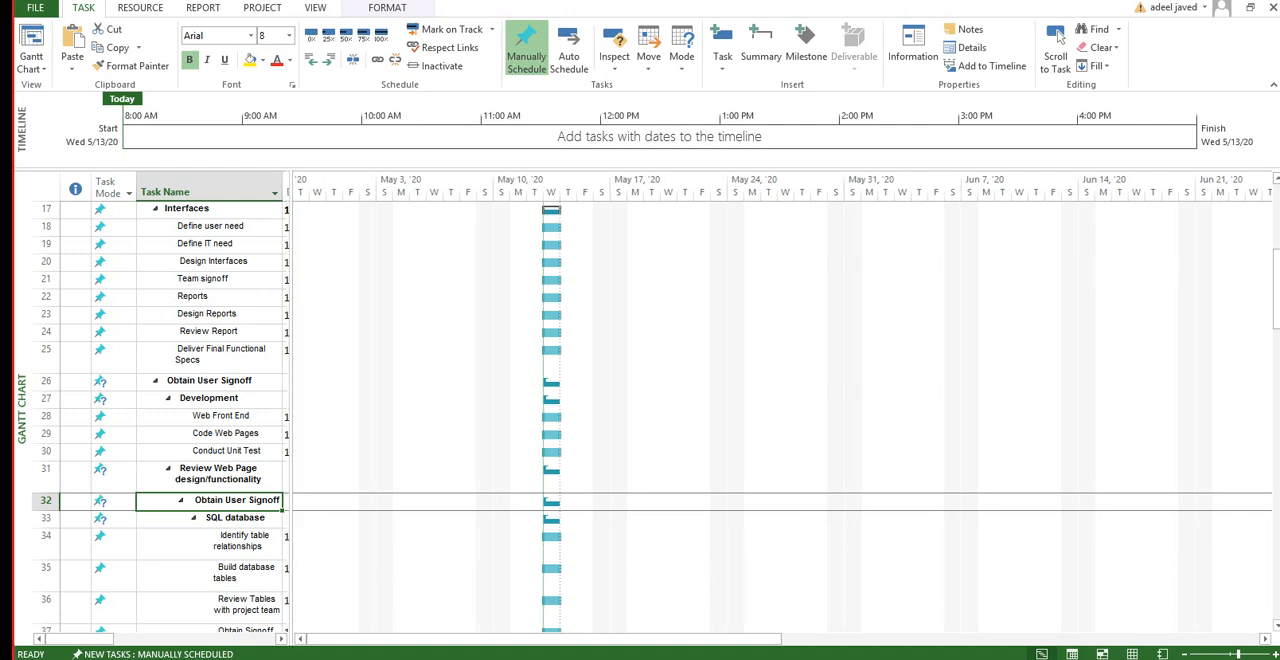
pyautogui.press('Down')
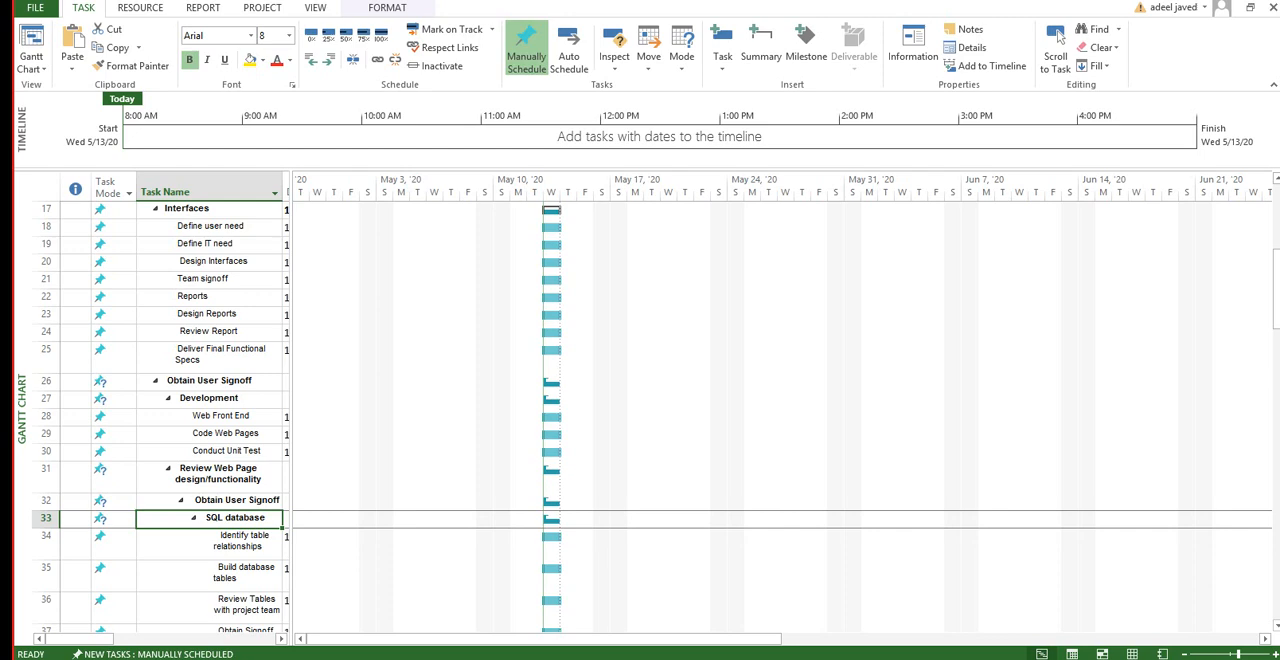
pyautogui.press('Down')
pyautogui.hotkey('shift', 'Down')
pyautogui.hotkey('shift', 'Down')
pyautogui.hotkey('shift', 'Down')
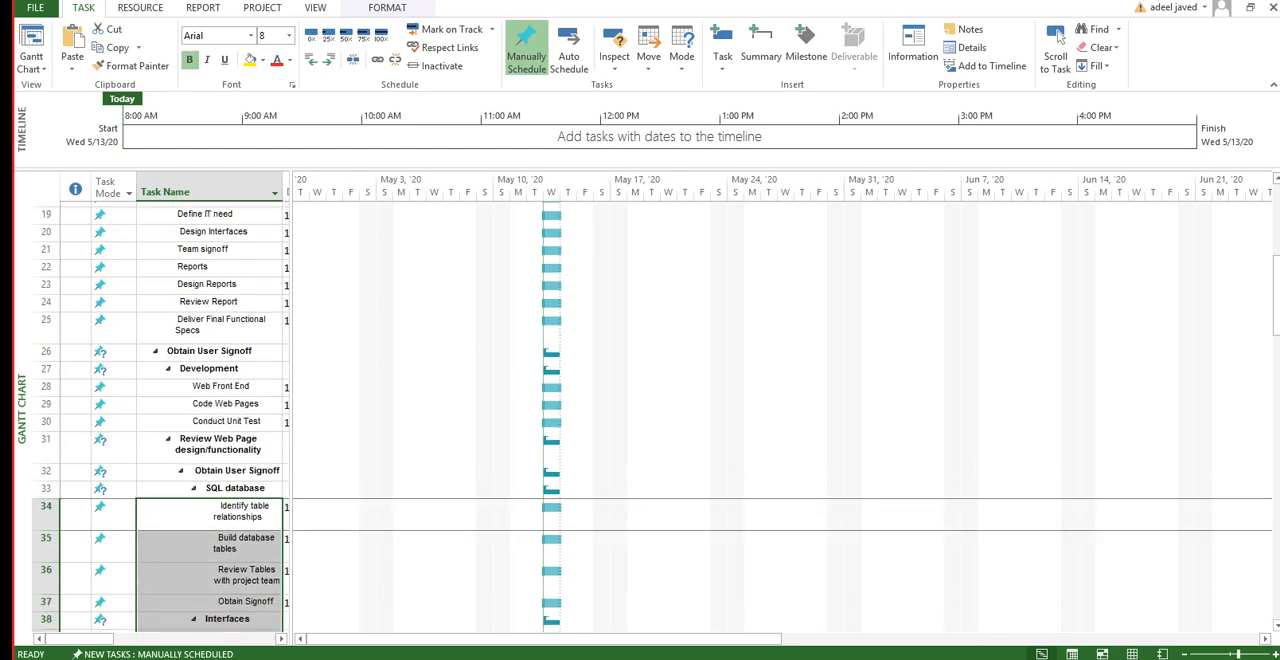
pyautogui.hotkey('shift', 'Up')
pyautogui.hotkey('shift', 'Down')
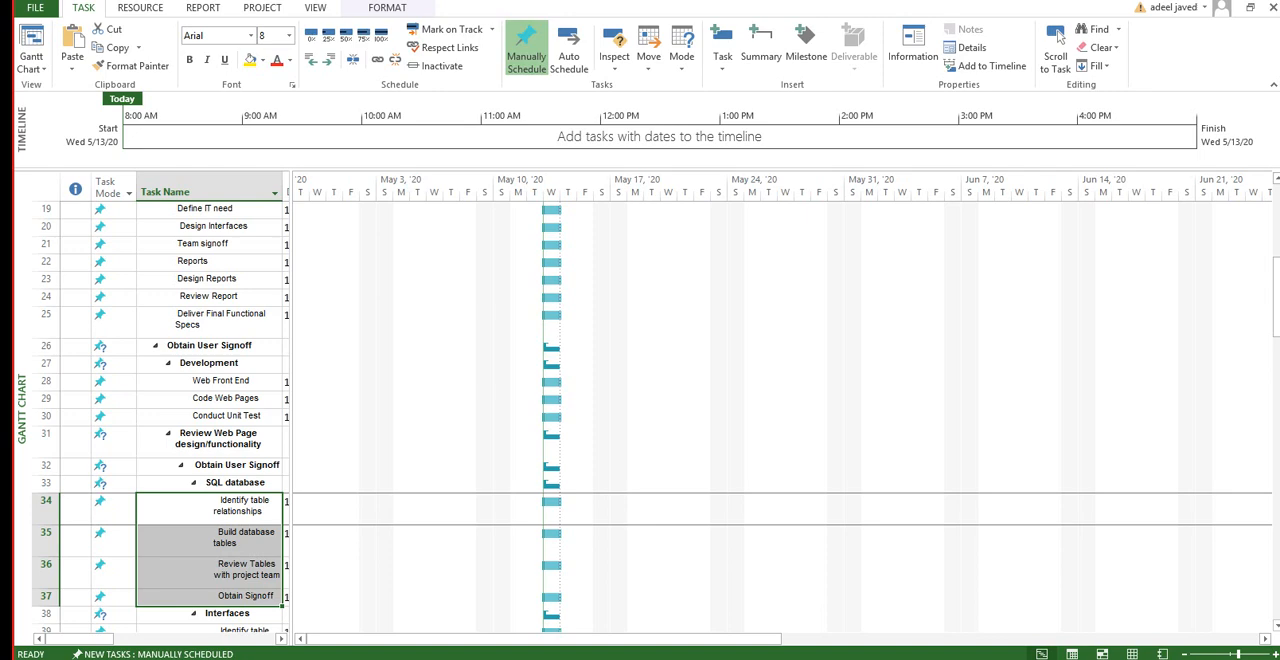
# Step: Widen the task table to expose the Duration column and set the duration of Evaluation & Recommendations to 2 days
pyautogui.moveTo(1276, 297); pyautogui.dragTo(1276, 225)
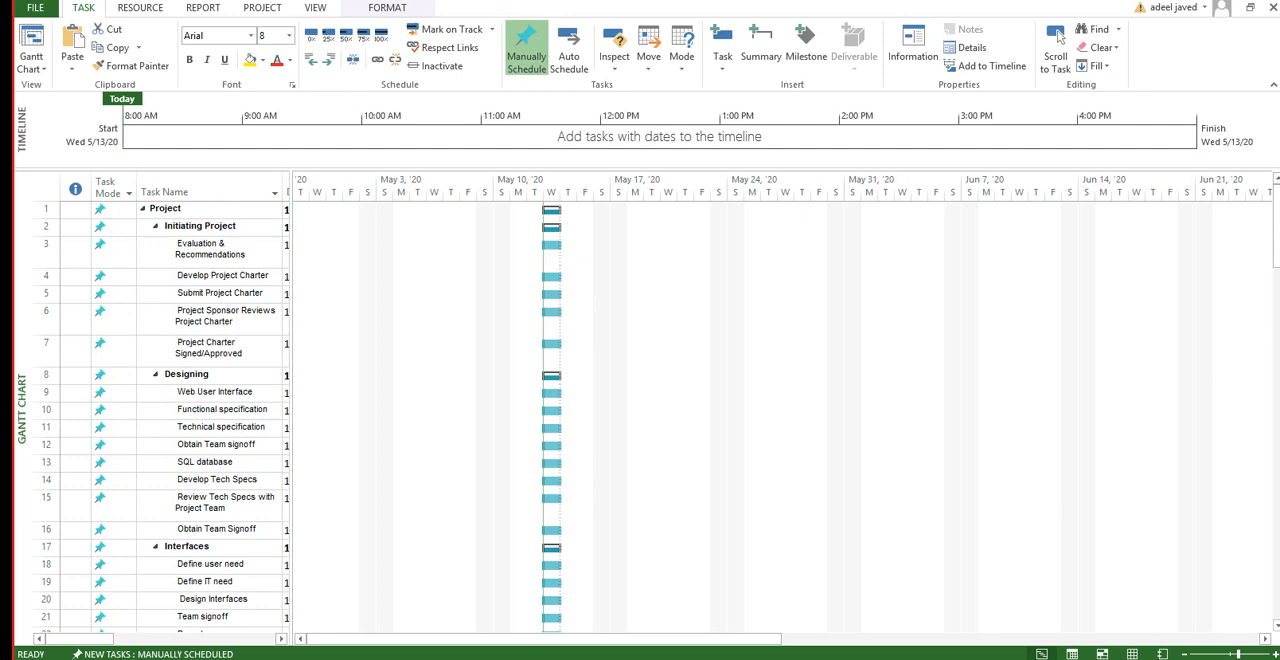
pyautogui.moveTo(290, 400); pyautogui.dragTo(360, 400)
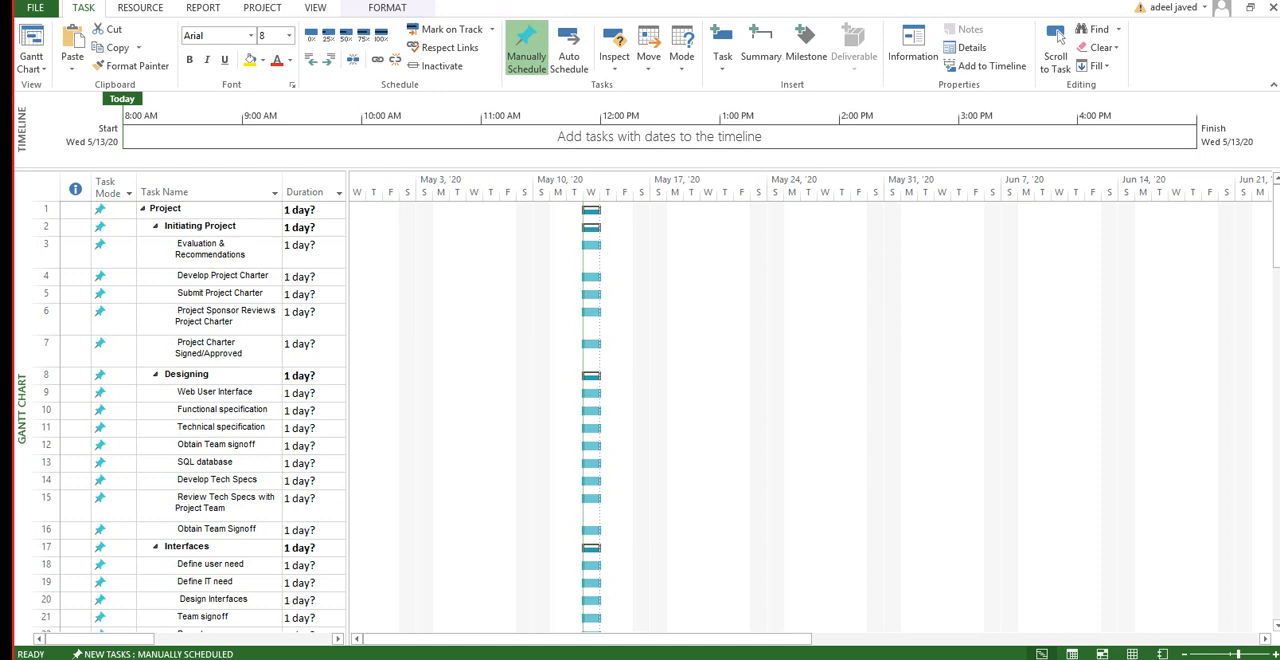
pyautogui.click(310, 252)
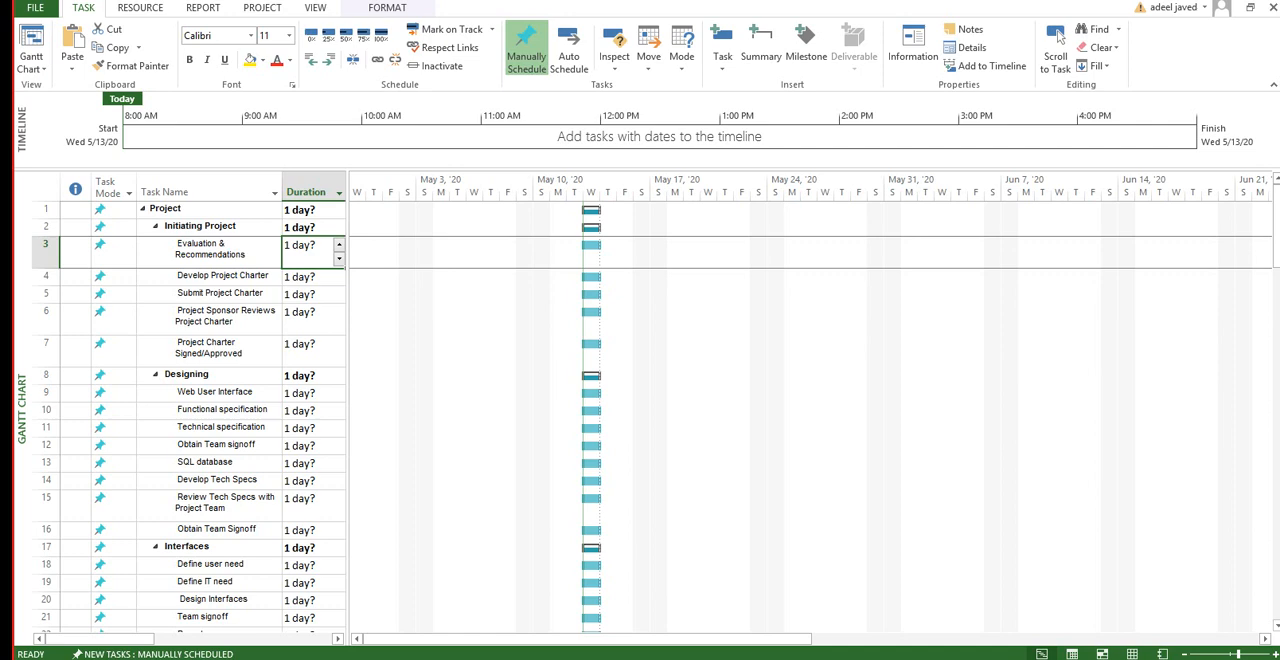
pyautogui.write('2')
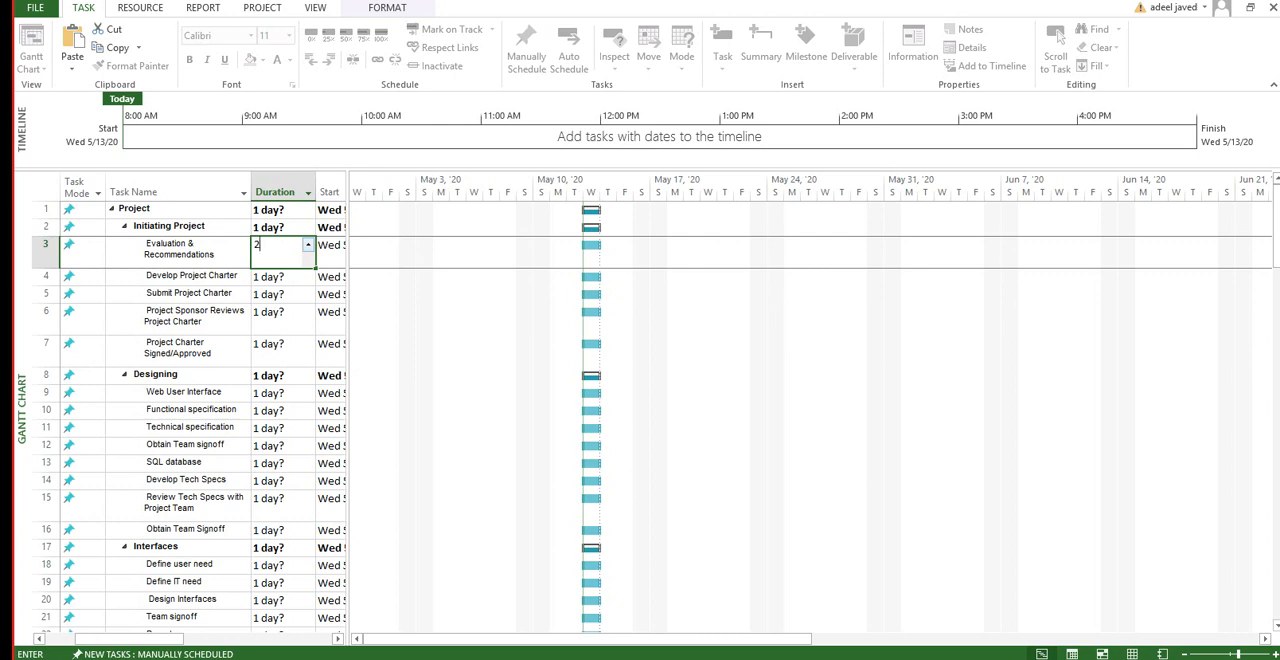
pyautogui.moveTo(348, 400); pyautogui.dragTo(330, 400)
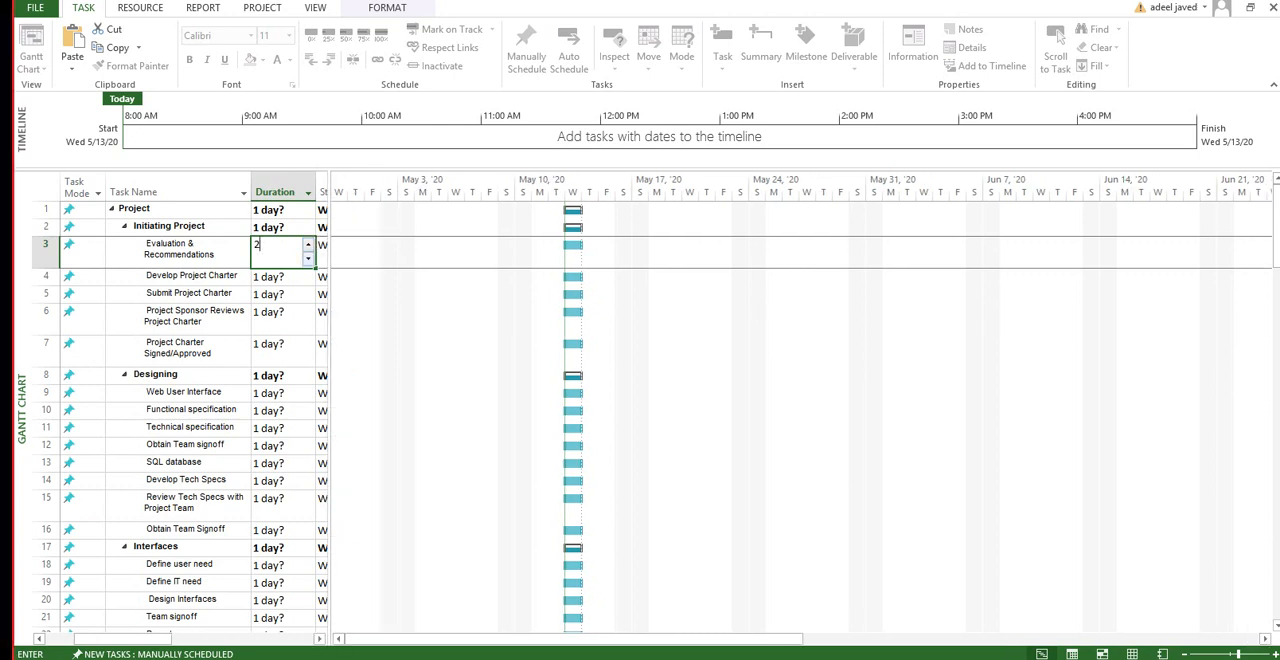
pyautogui.click(308, 259)
pyautogui.write('2')
pyautogui.press('Return')
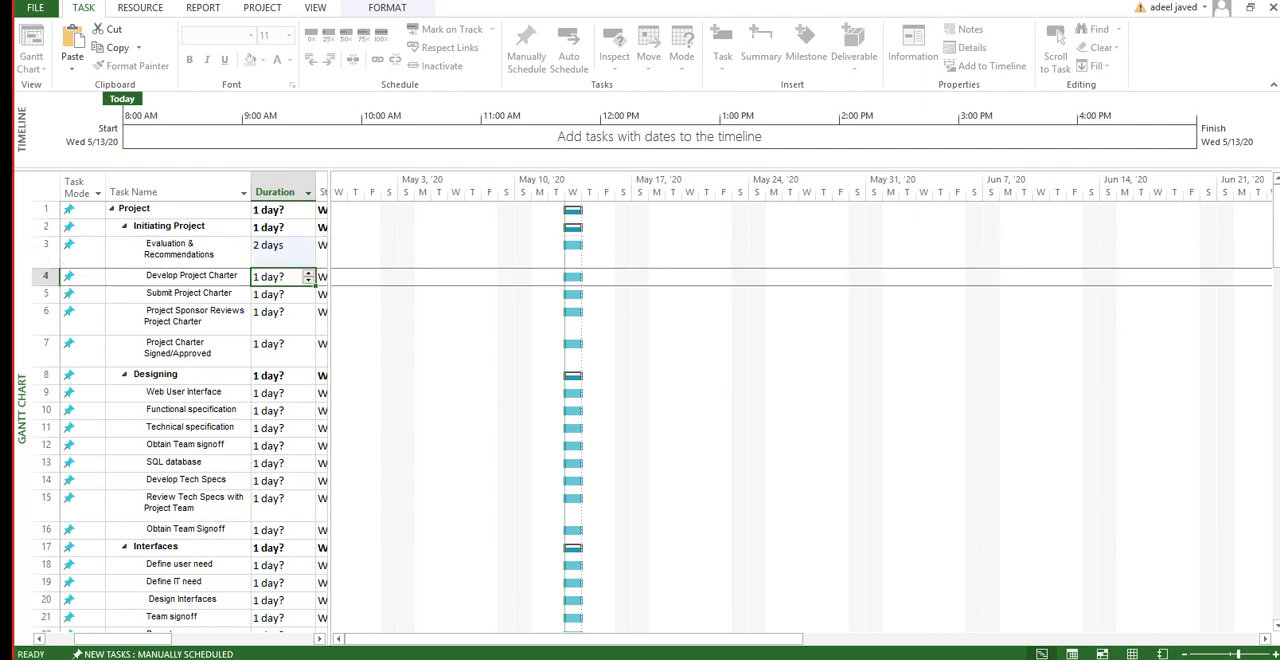
# Step: Set the durations of Develop Project Charter to 3 days, Submit Project Charter to 4, Project Sponsor Reviews to 2 and Project Charter Signed/Approved to 2
pyautogui.write('3')
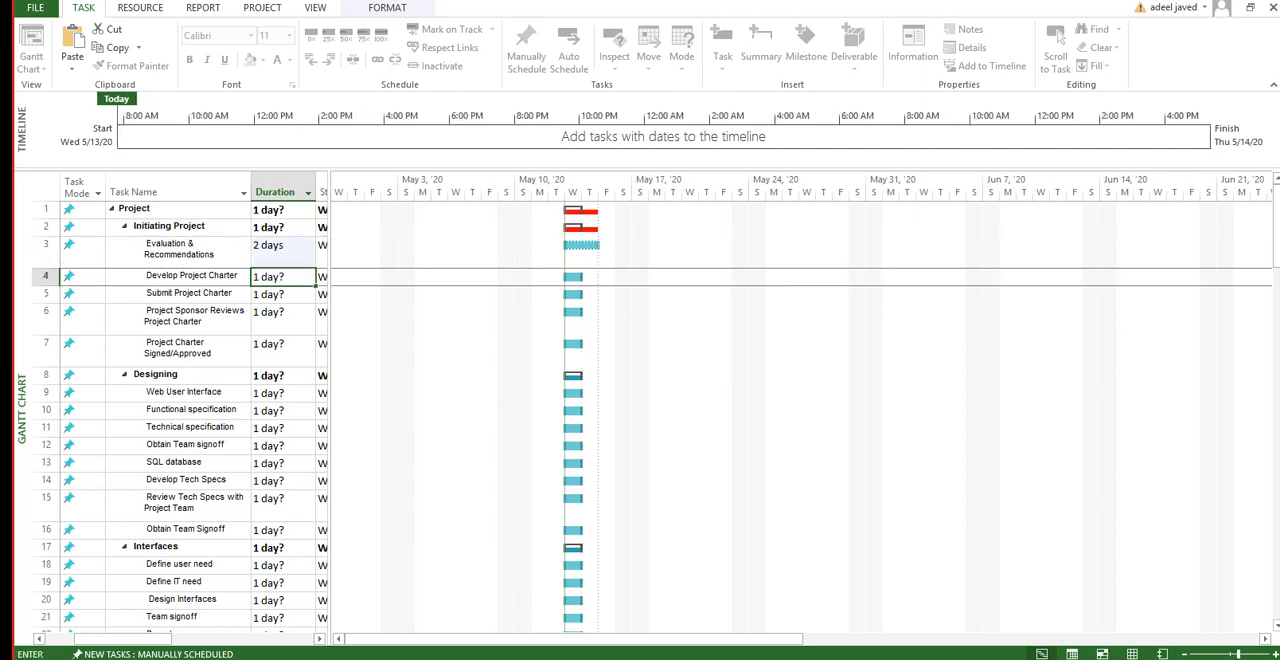
pyautogui.press('Return')
pyautogui.write('4')
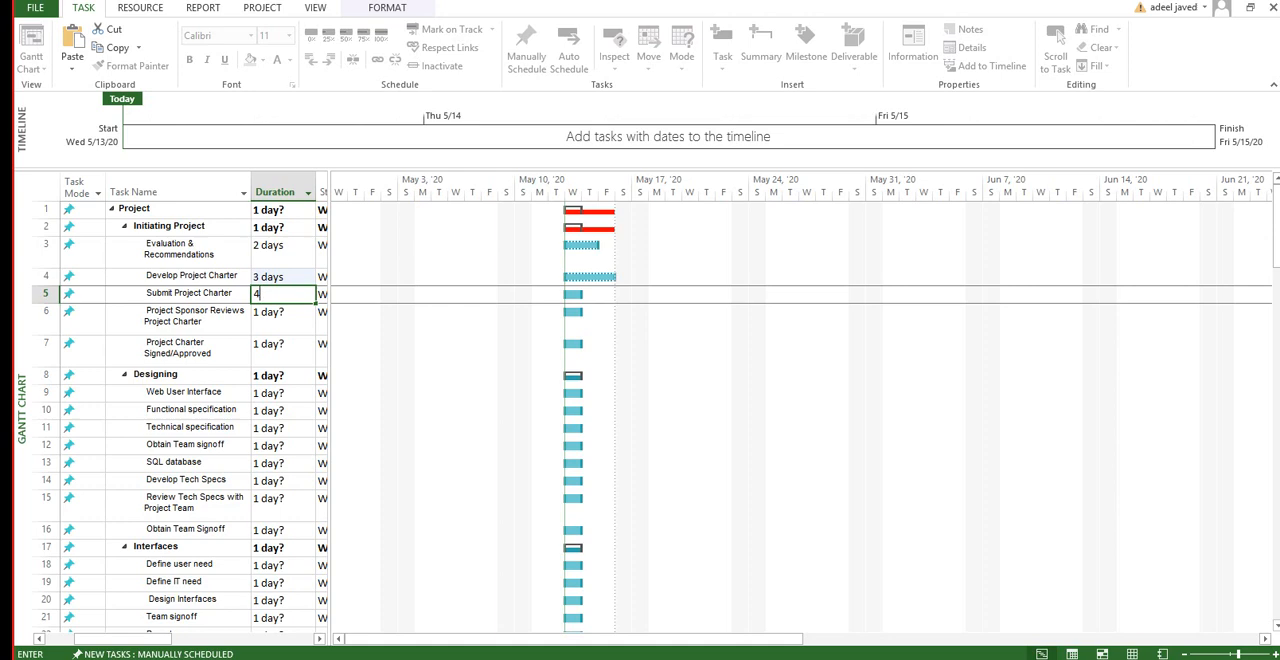
pyautogui.press('Return')
pyautogui.write('2')
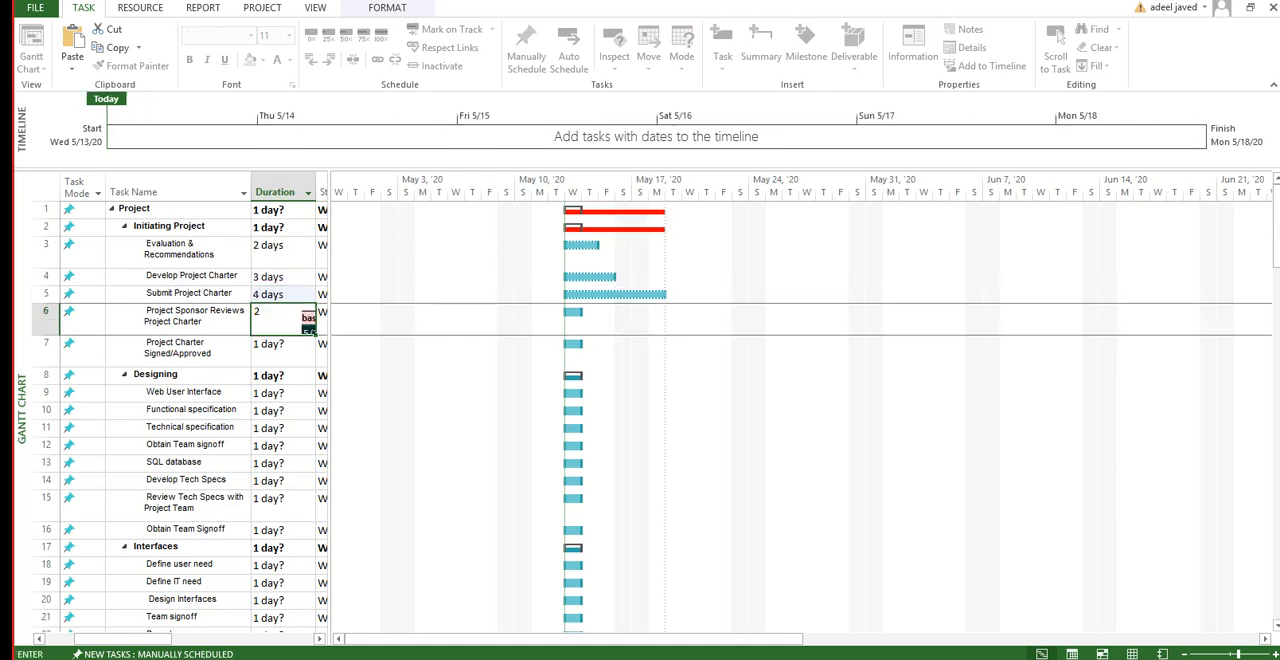
pyautogui.press('Return')
pyautogui.write('2')
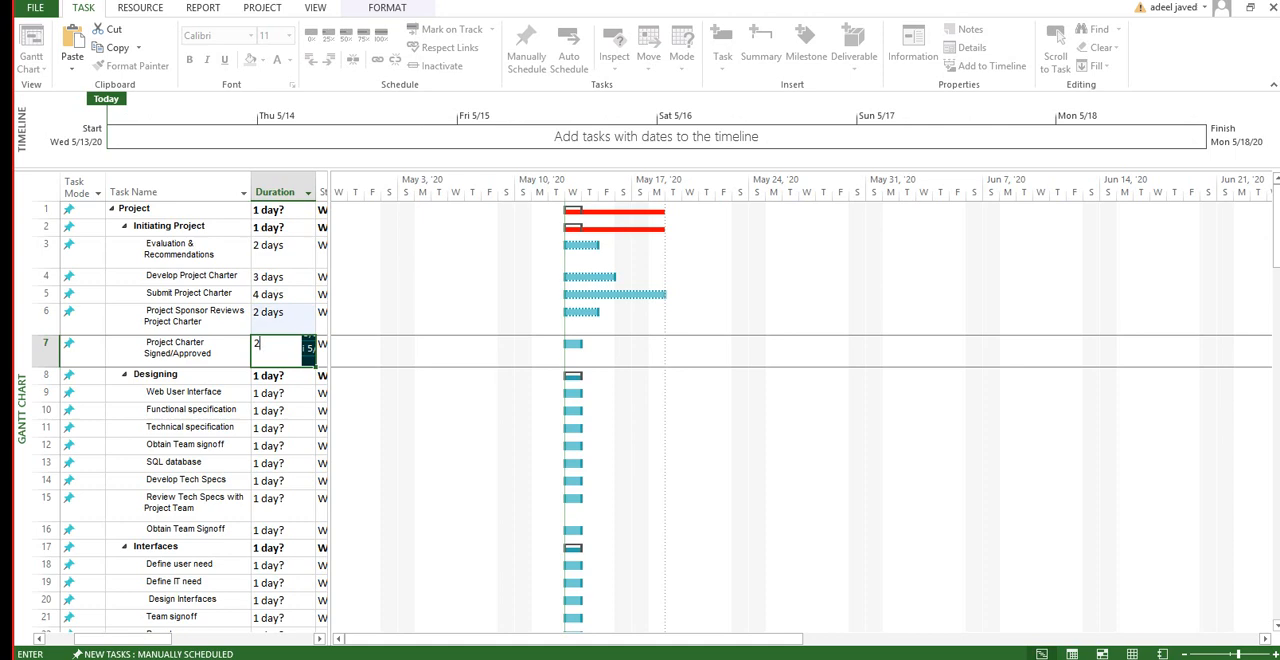
pyautogui.press('Return')
pyautogui.press('Return')
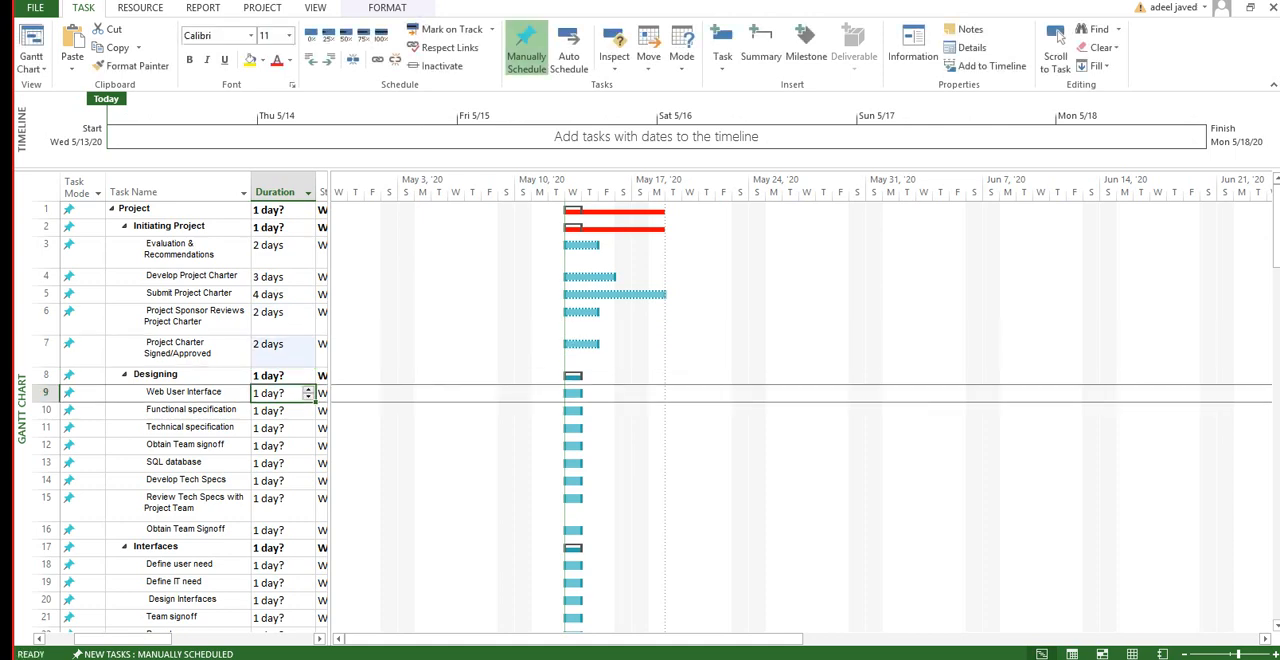
# Step: Under Designing, set the durations of Web User Interface to 5 days, Functional specification to 4, Technical specification to 2 and Obtain Team signoff to 4
pyautogui.write('5')
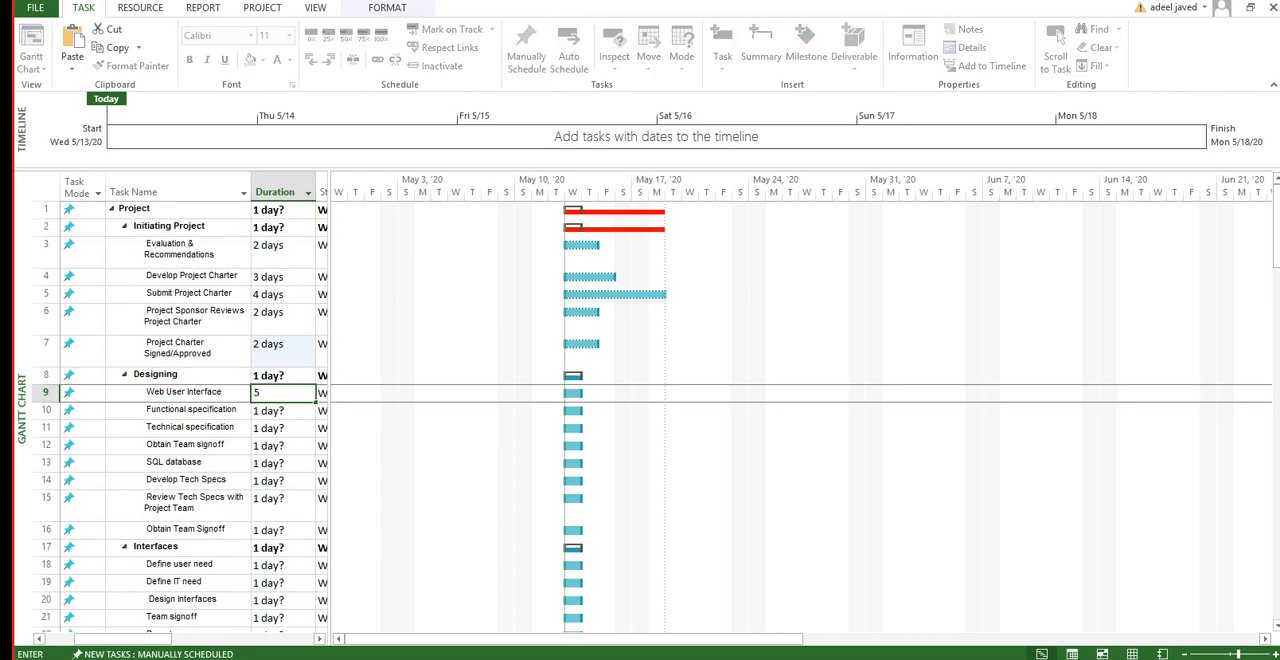
pyautogui.press('Return')
pyautogui.write('4')
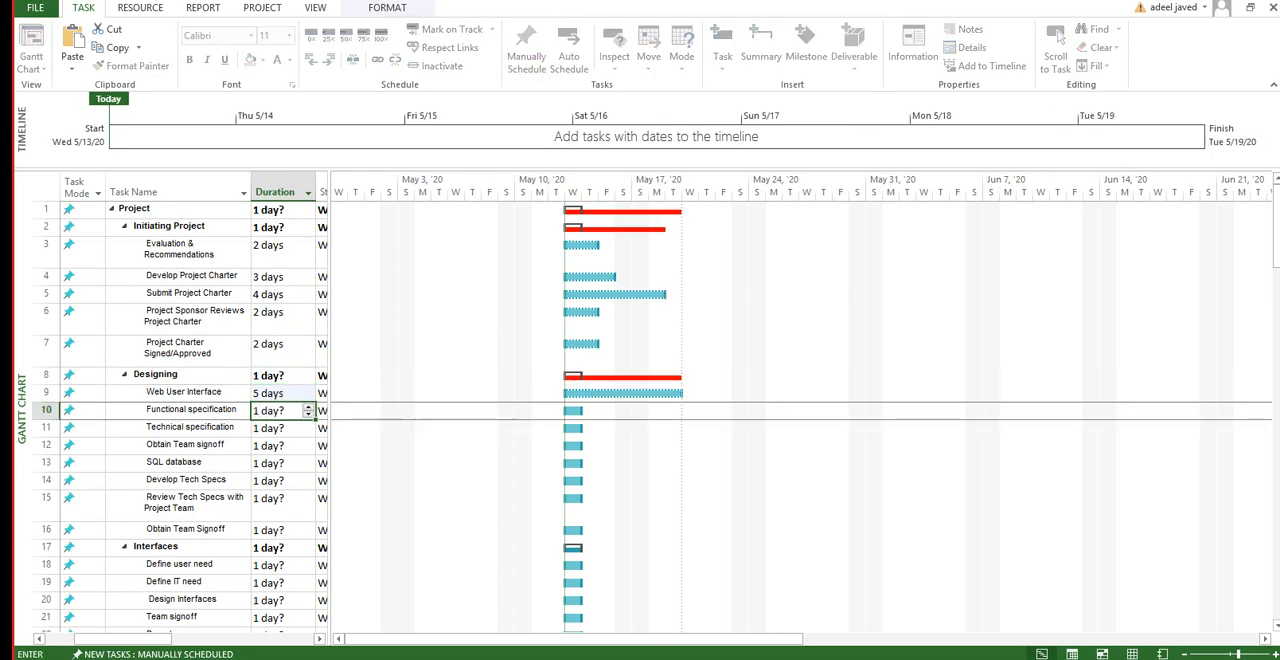
pyautogui.press('Return')
pyautogui.write('2')
pyautogui.press('Return')
pyautogui.write('4')
pyautogui.press('Return')
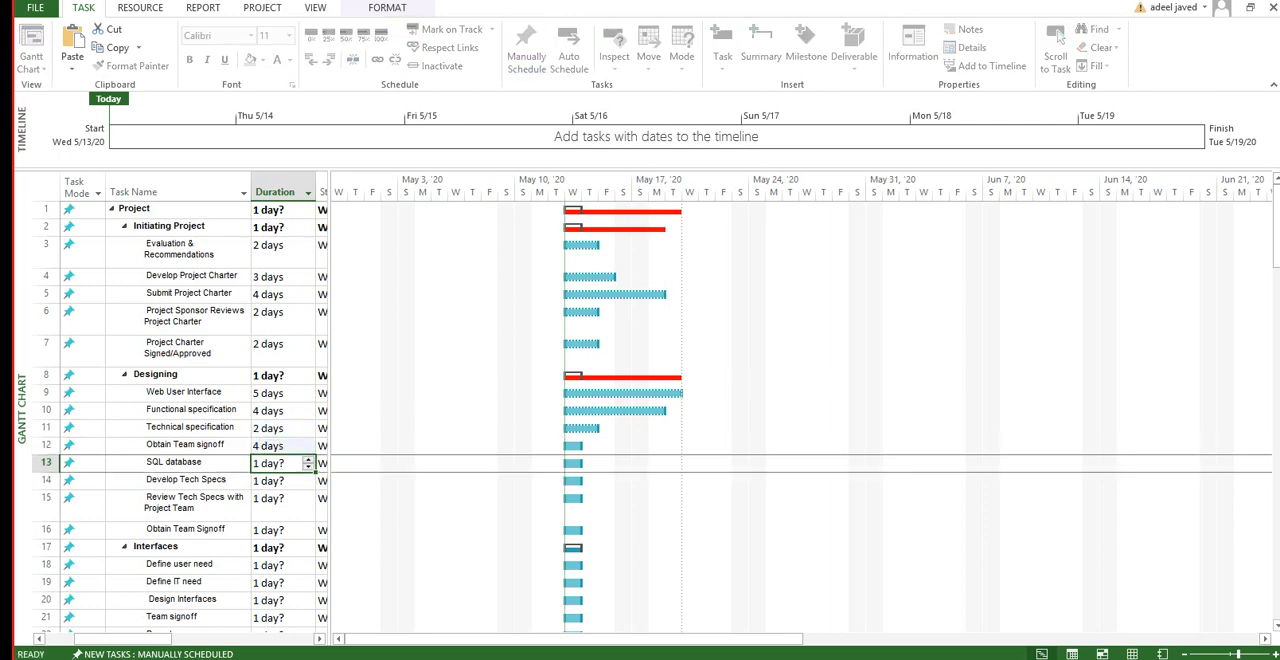
# Step: Set the durations of SQL database to 5 days, Develop Tech Specs to 7, Review Tech Specs to 2 and the second Obtain Team Signoff to 2
pyautogui.write('5')
pyautogui.press('Return')
pyautogui.write('7')
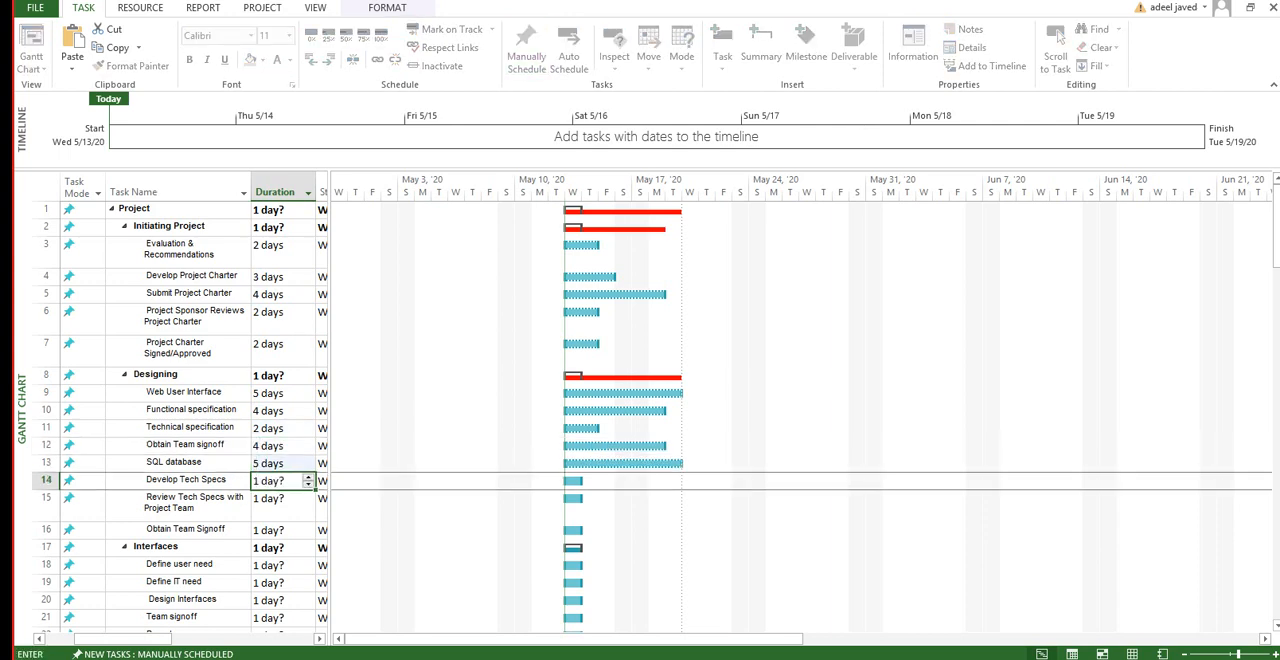
pyautogui.press('Return')
pyautogui.write('2')
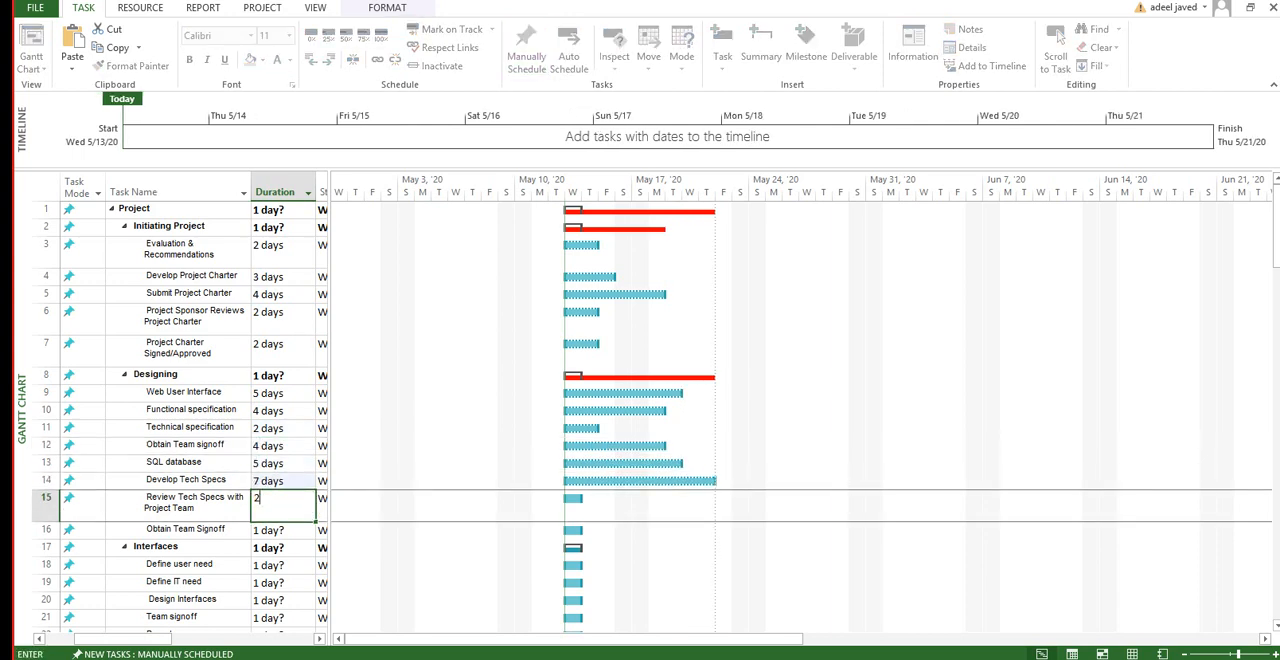
pyautogui.press('Return')
pyautogui.write('2')
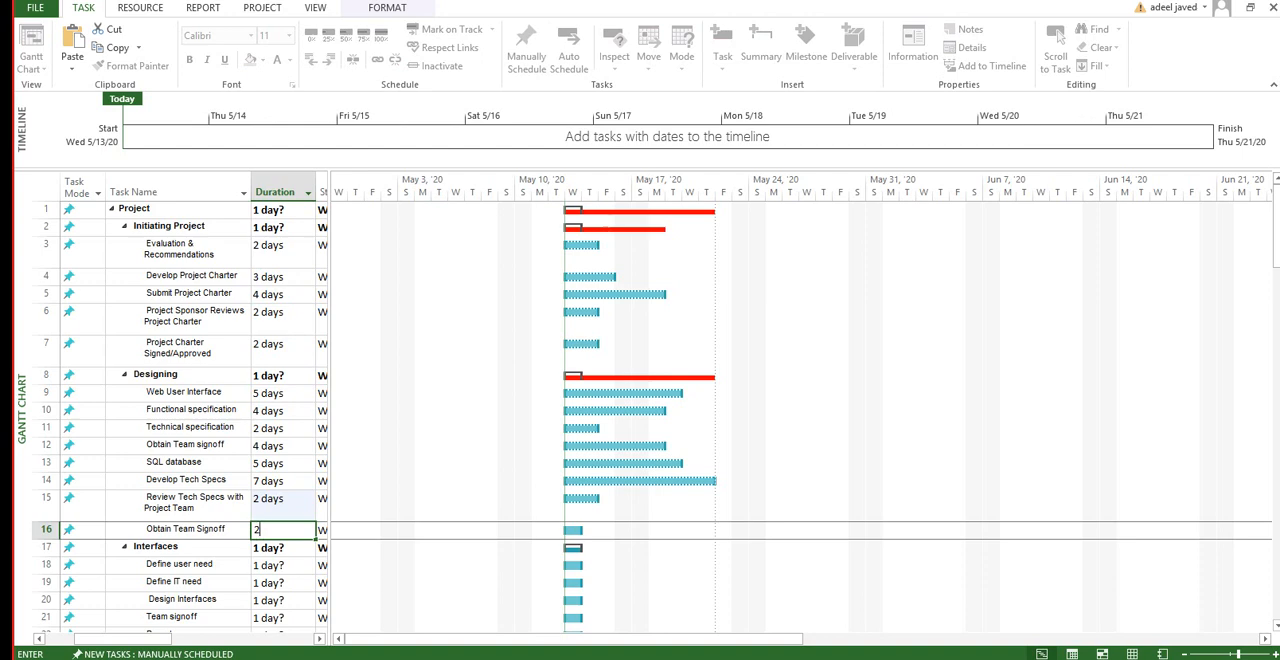
pyautogui.press('Return')
pyautogui.press('Return')
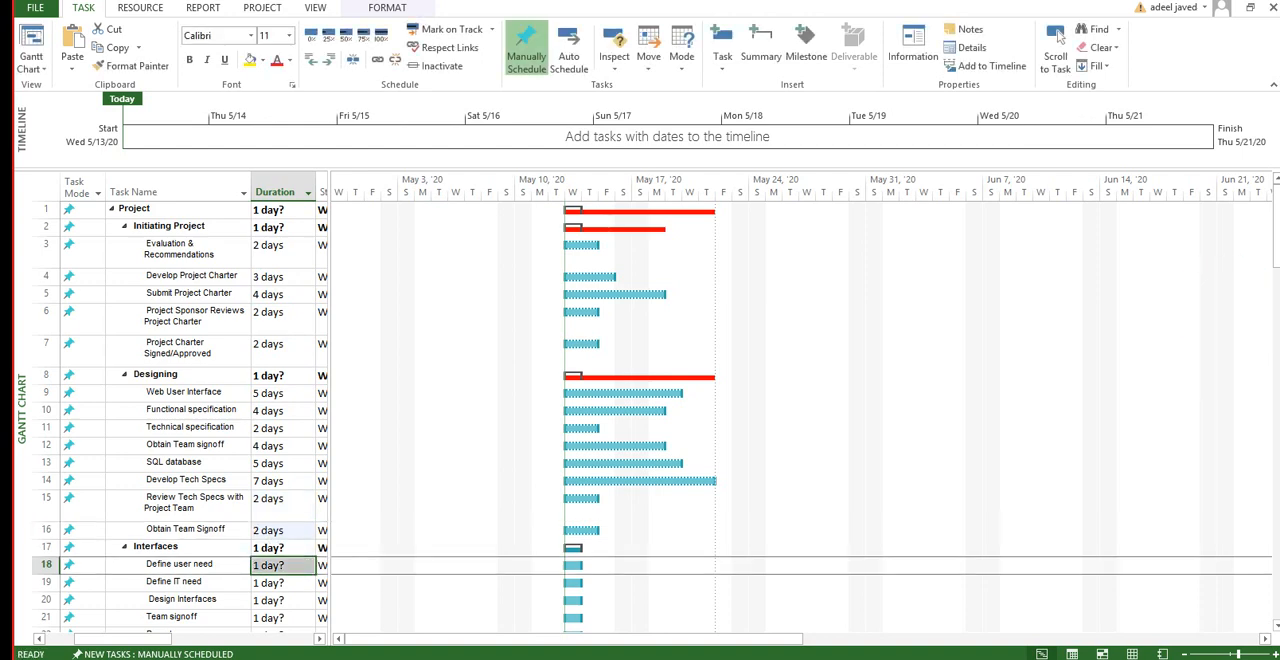
# Step: Under Interfaces, set the durations of Define user need to 2 days, Define IT need to 2 and Design Interfaces to 5
pyautogui.scroll(-3, 180, 420)
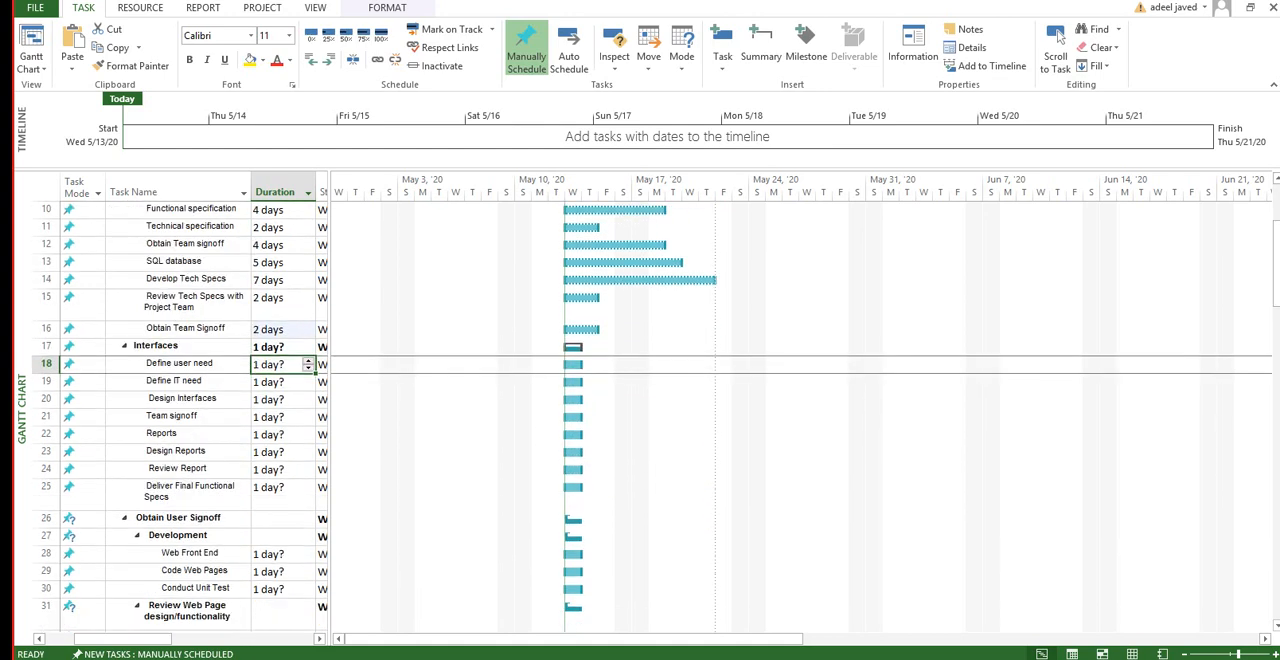
pyautogui.write('2')
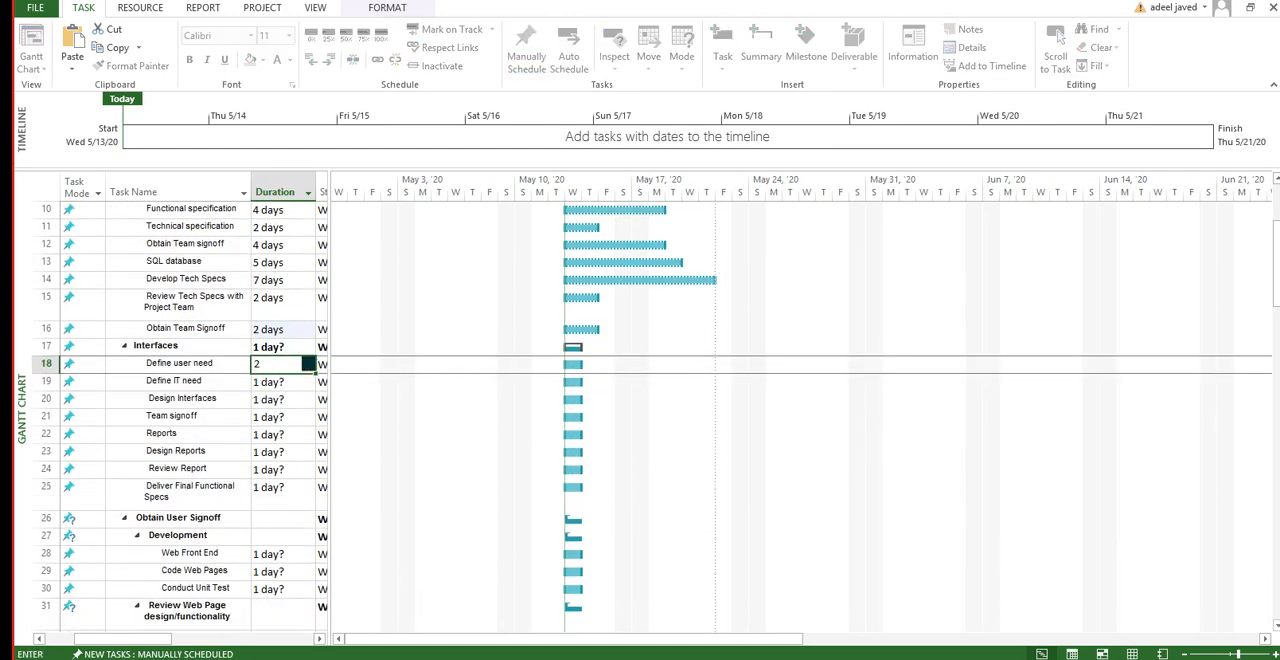
pyautogui.press('Return')
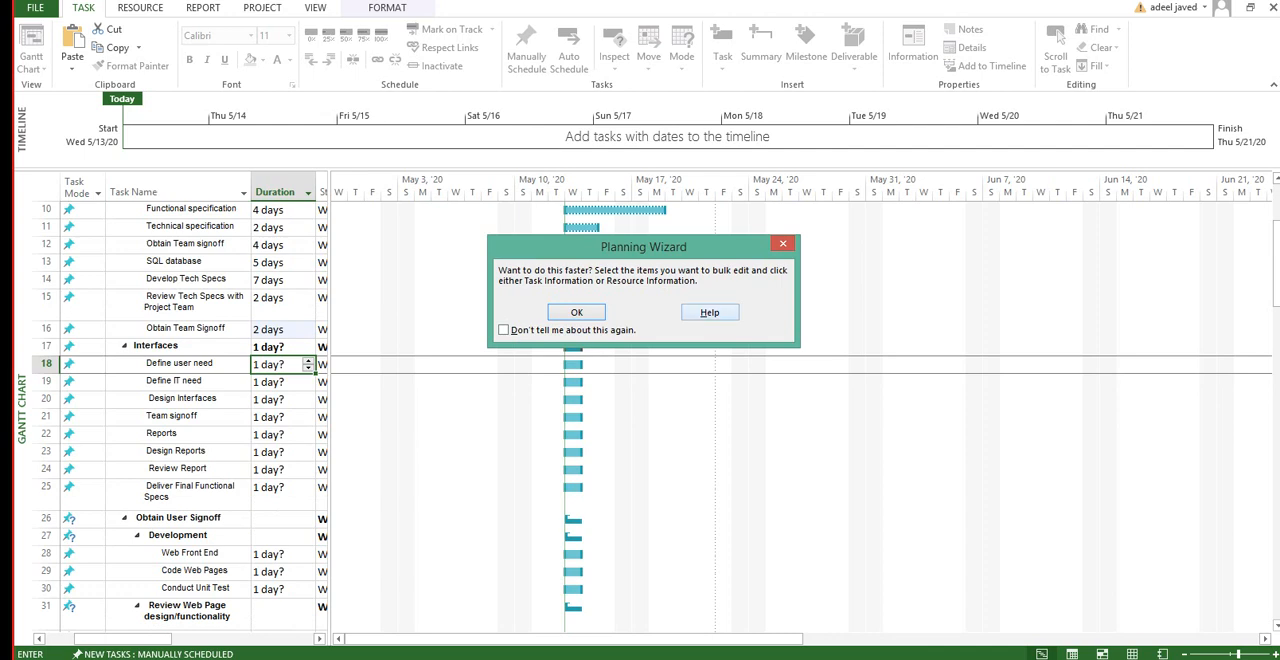
pyautogui.click(783, 243)
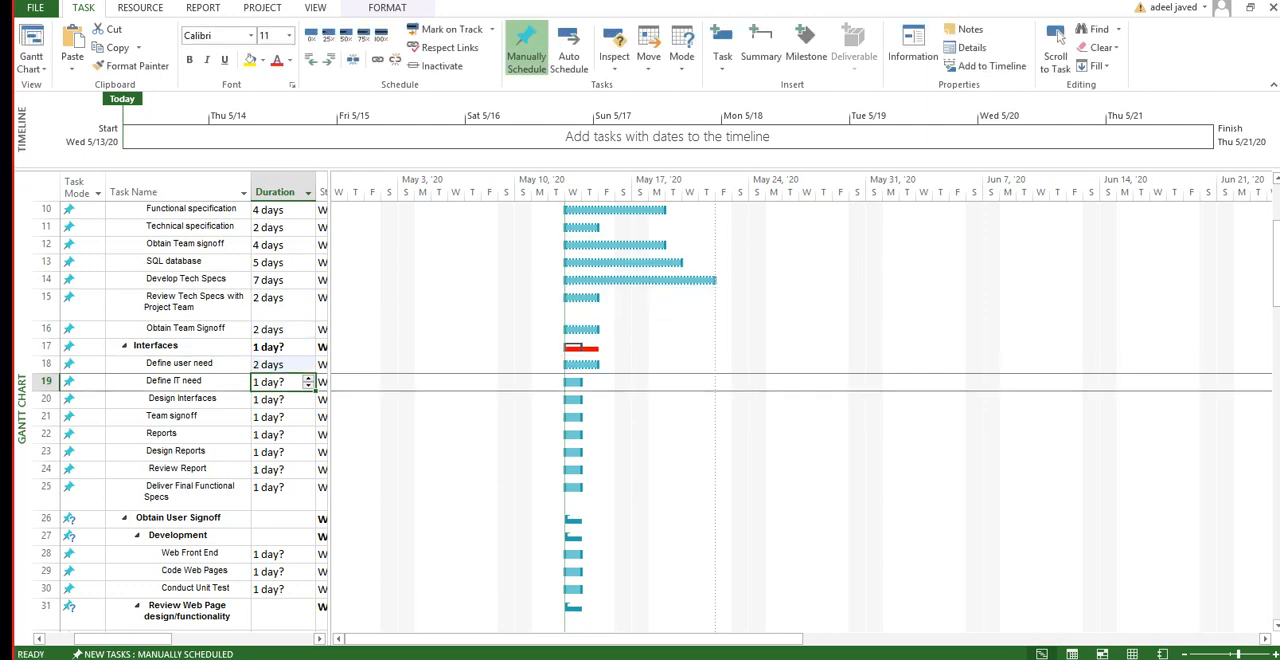
pyautogui.write('2')
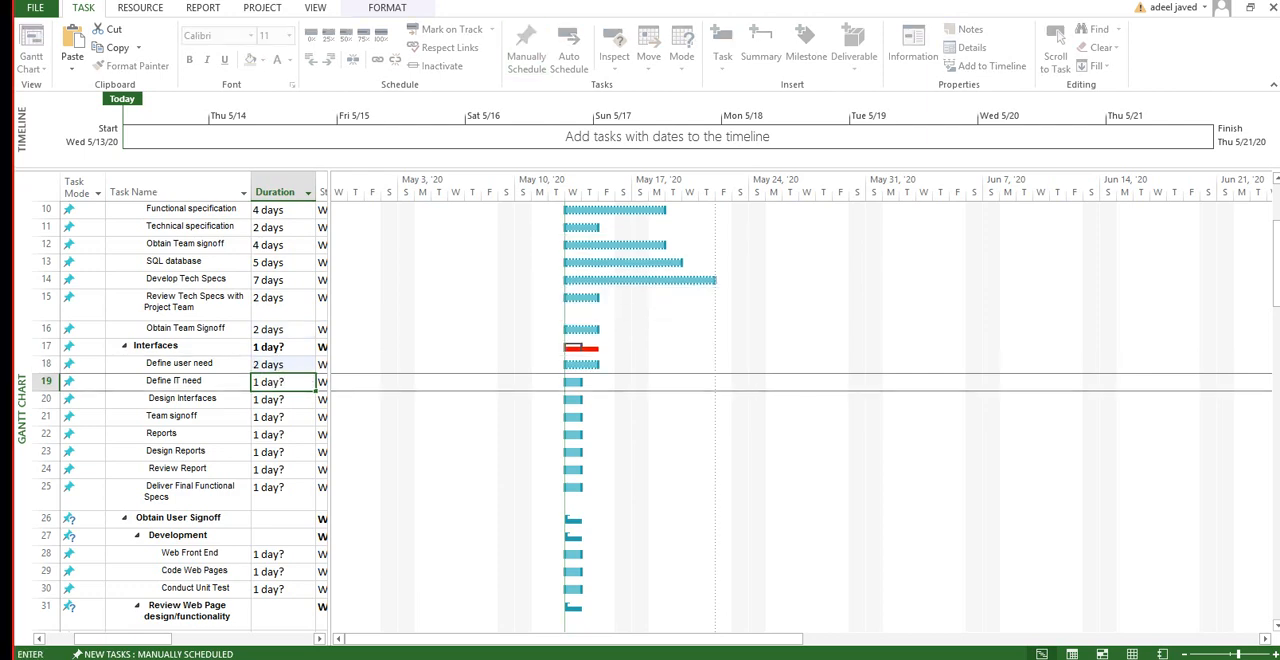
pyautogui.press('Return')
pyautogui.write('5')
pyautogui.press('Tab')
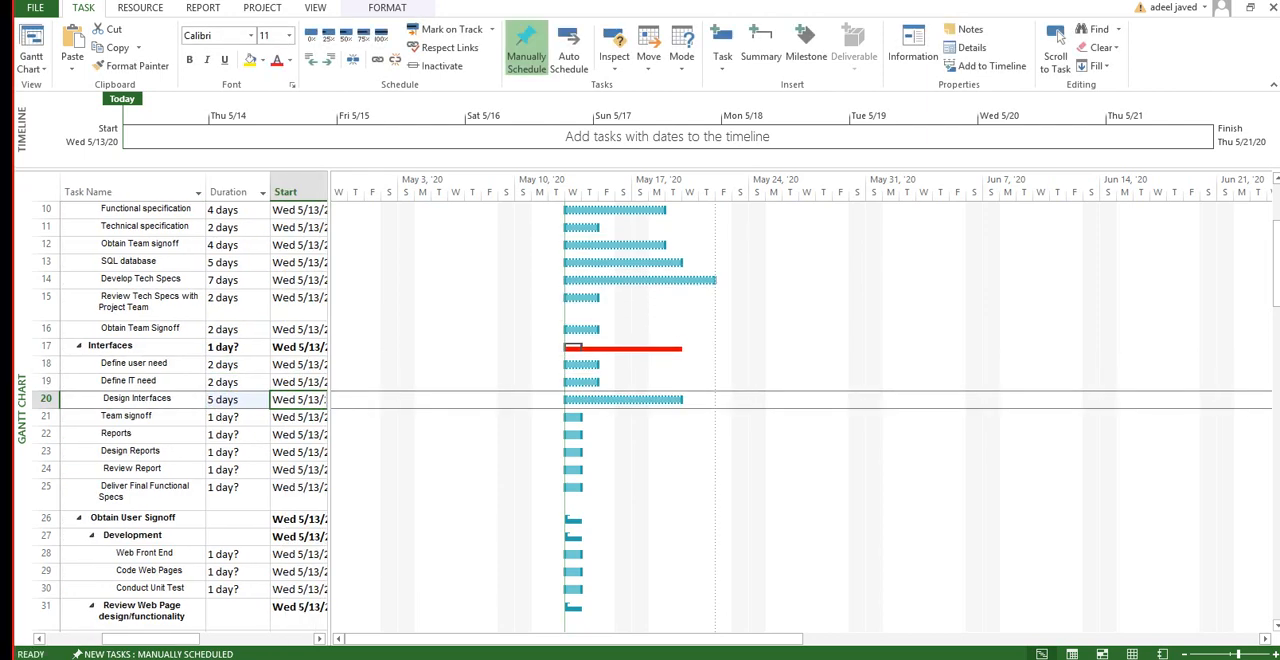
# Step: Set the durations of Team signoff to 4 days, Reports to 5 and Design Reports to 4
pyautogui.click(234, 417)
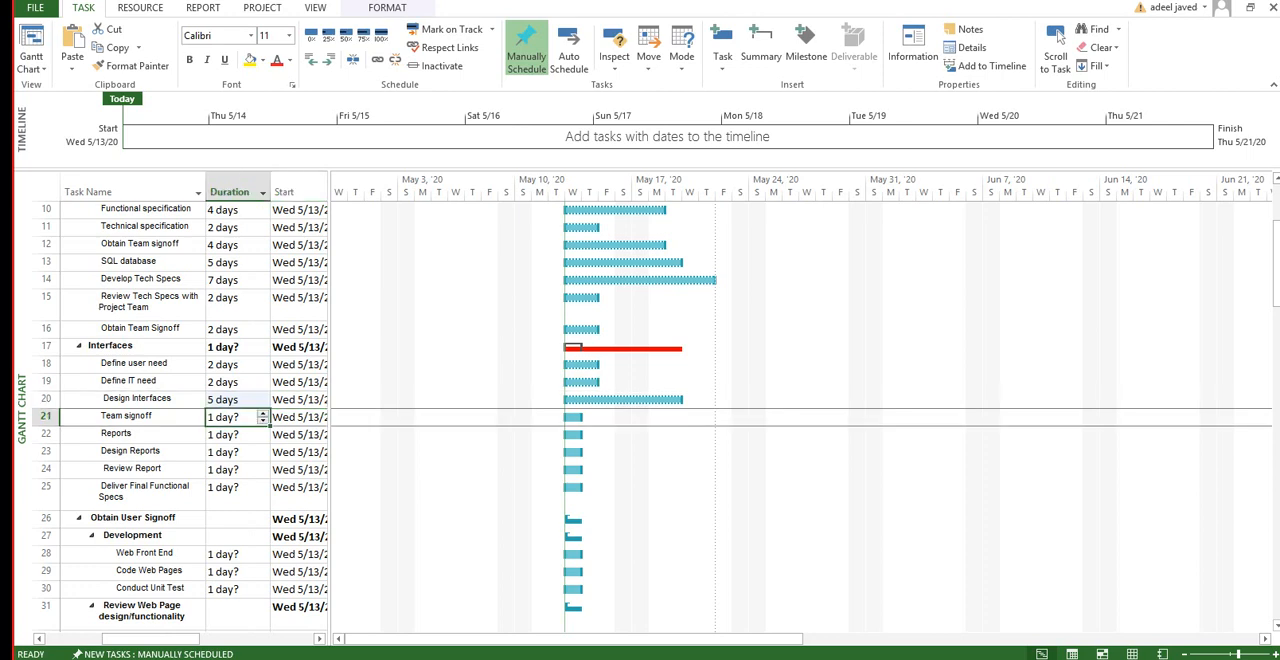
pyautogui.write('4')
pyautogui.press('Return')
pyautogui.write('5')
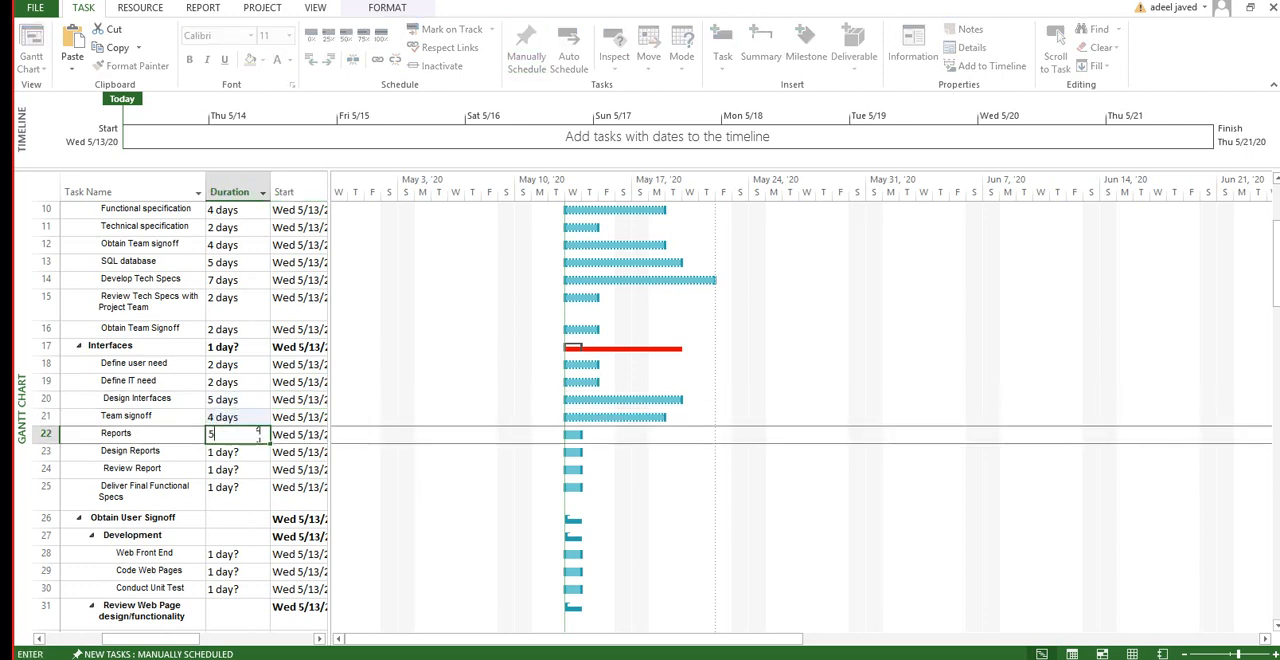
pyautogui.press('Return')
pyautogui.write('4')
pyautogui.press('Return')
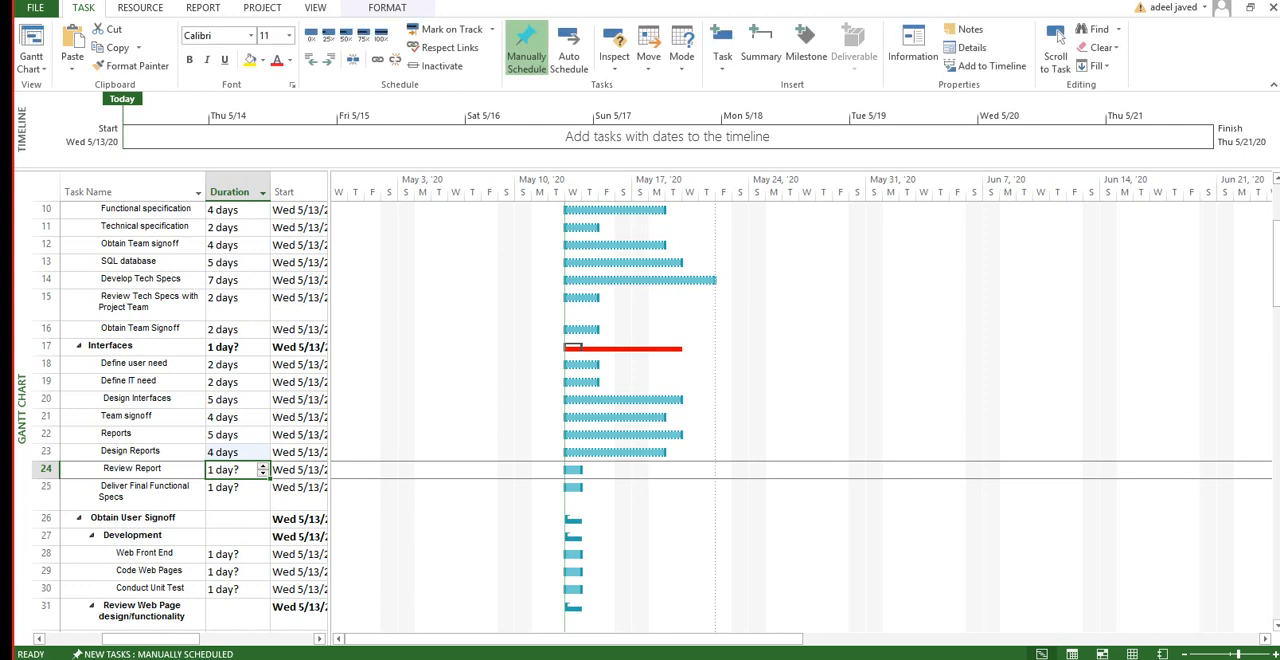
# Step: Set the durations of Review Report to 2 days and Deliver Final Functional Specs to 3
pyautogui.write('2')
pyautogui.press('Return')
pyautogui.write('3')
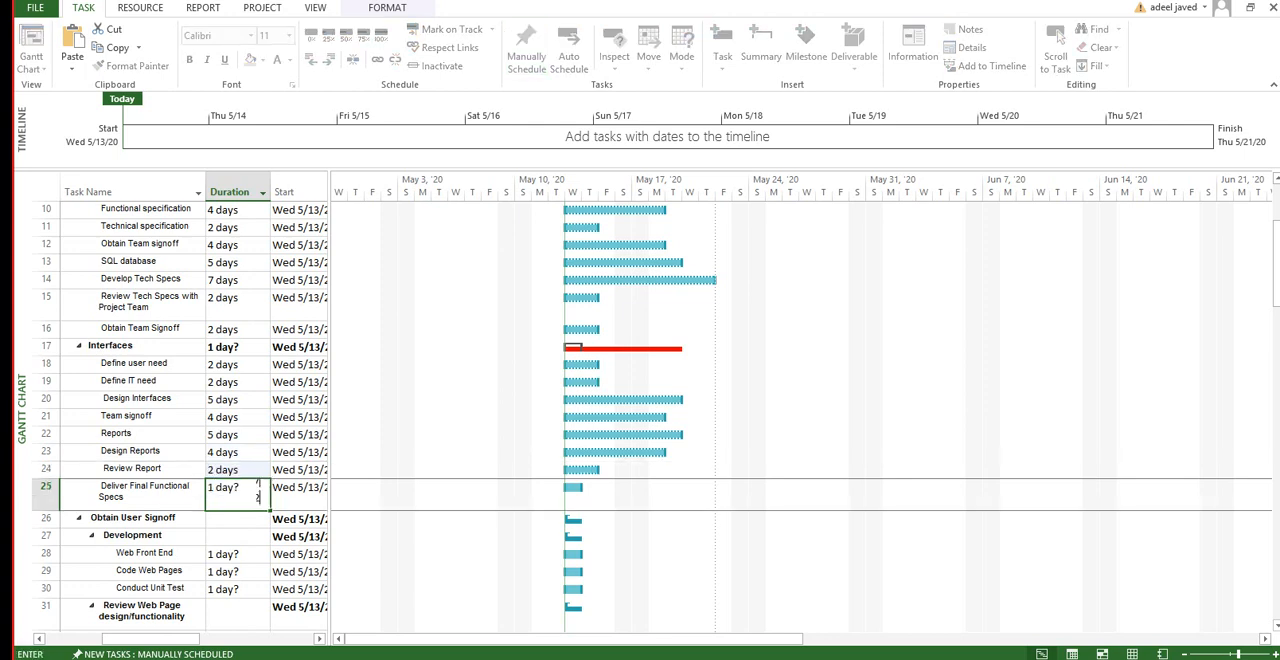
pyautogui.press('Return')
# Step: Under Development, set the durations of Web Front End to 2 days, Code Web Pages to 2 and Conduct Unit Test to 5
pyautogui.press('Down')
pyautogui.press('Down')
pyautogui.press('Down')
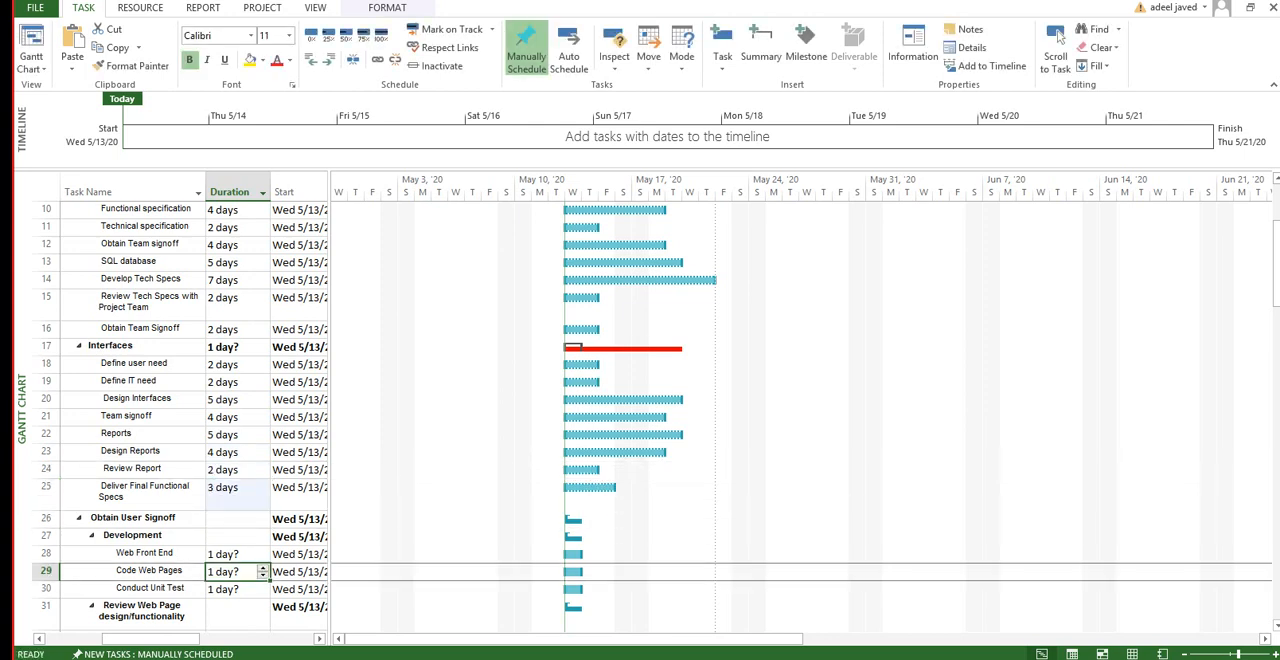
pyautogui.press('Up')
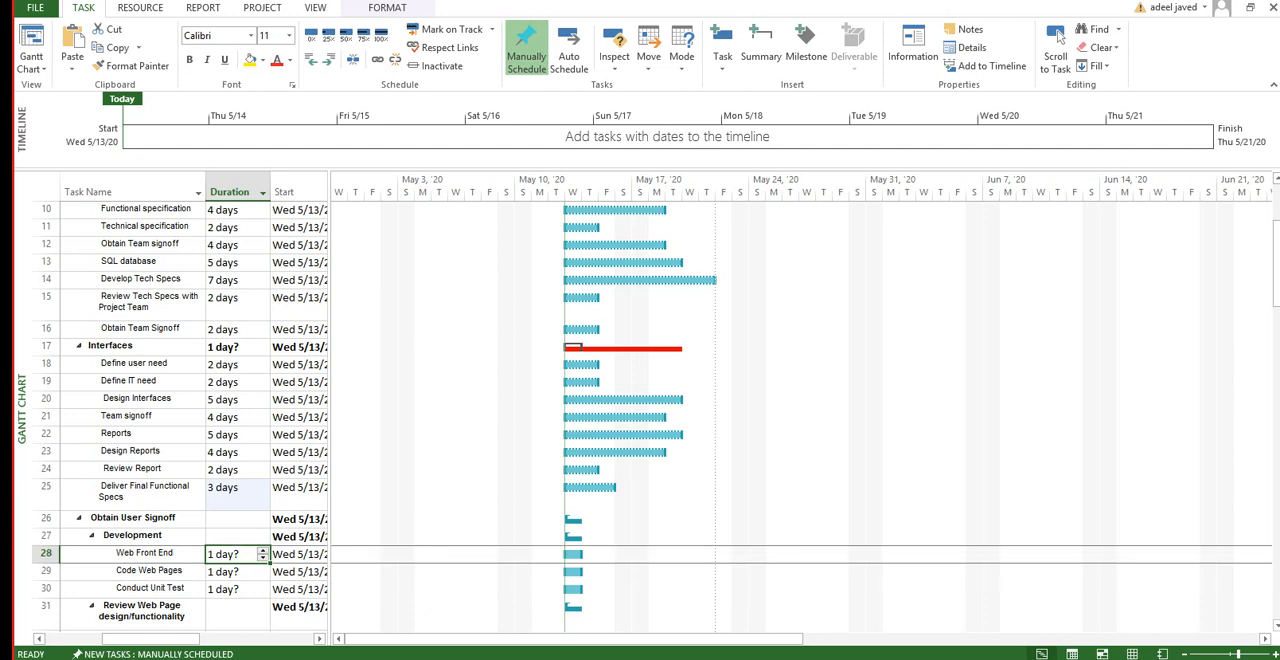
pyautogui.write('2')
pyautogui.press('Return')
pyautogui.write('2')
pyautogui.press('Return')
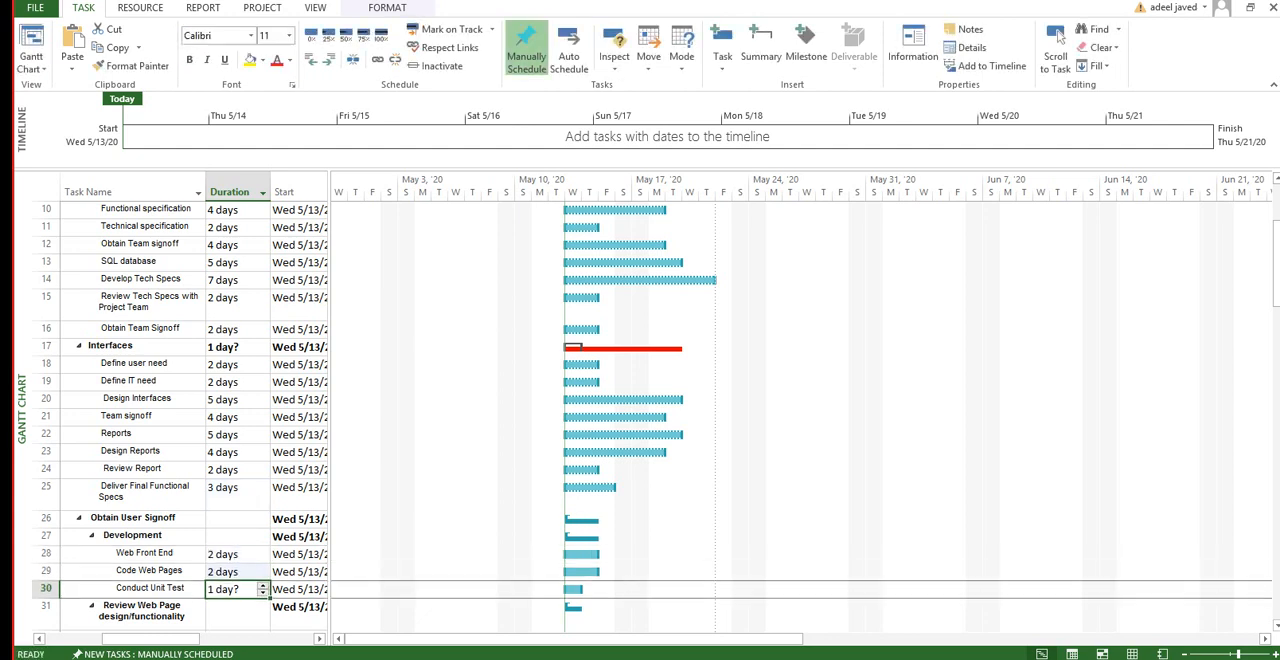
pyautogui.write('5')
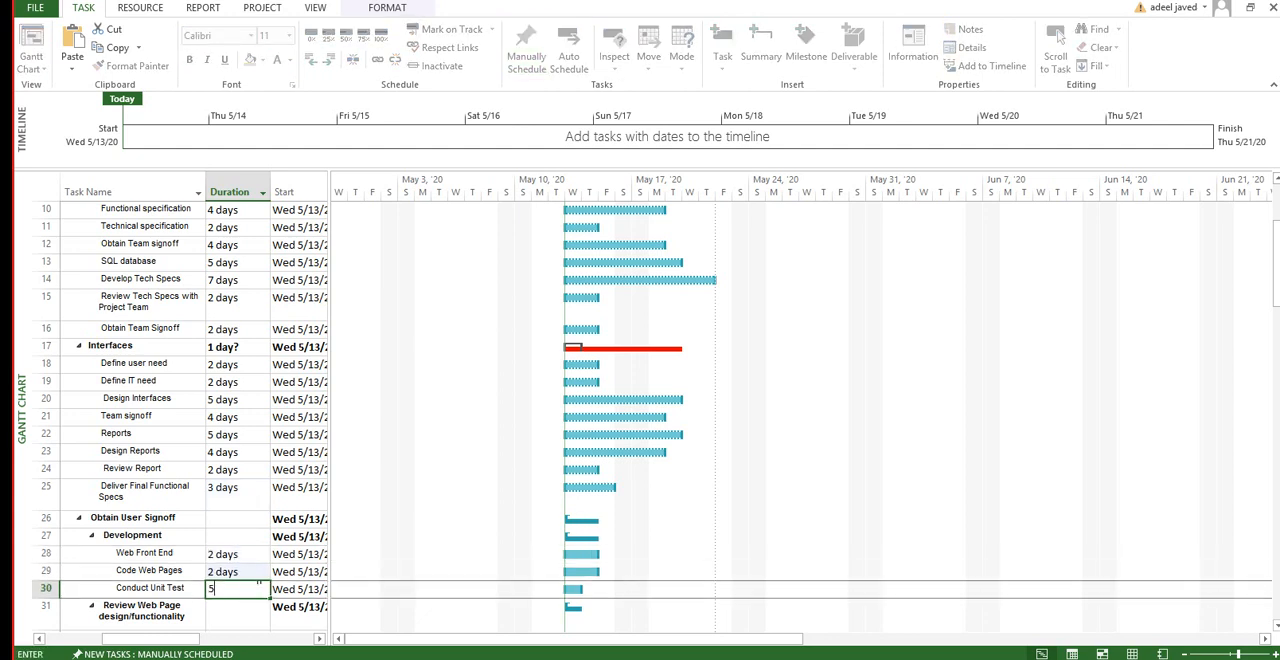
pyautogui.press('Return')
# Step: Widen the task table to show the full Start column and set the project's start date to Fri 5/15/20 in the project information
pyautogui.scroll(5, 180, 416)
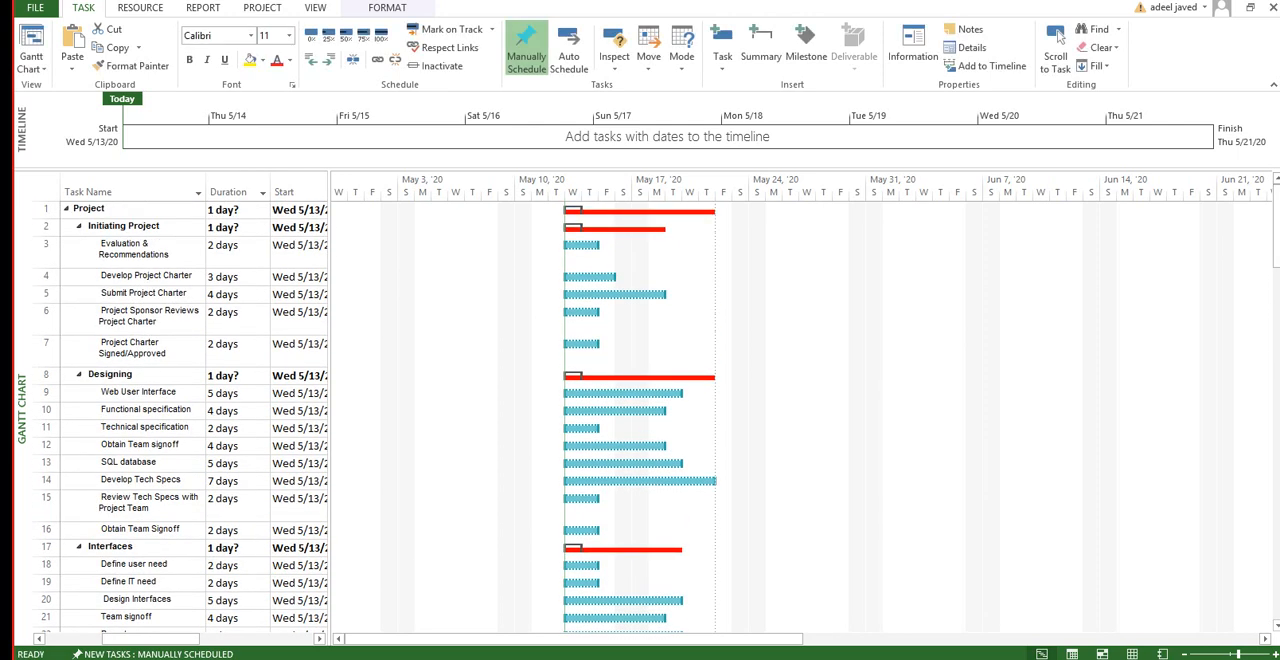
pyautogui.moveTo(329, 400); pyautogui.dragTo(346, 400)
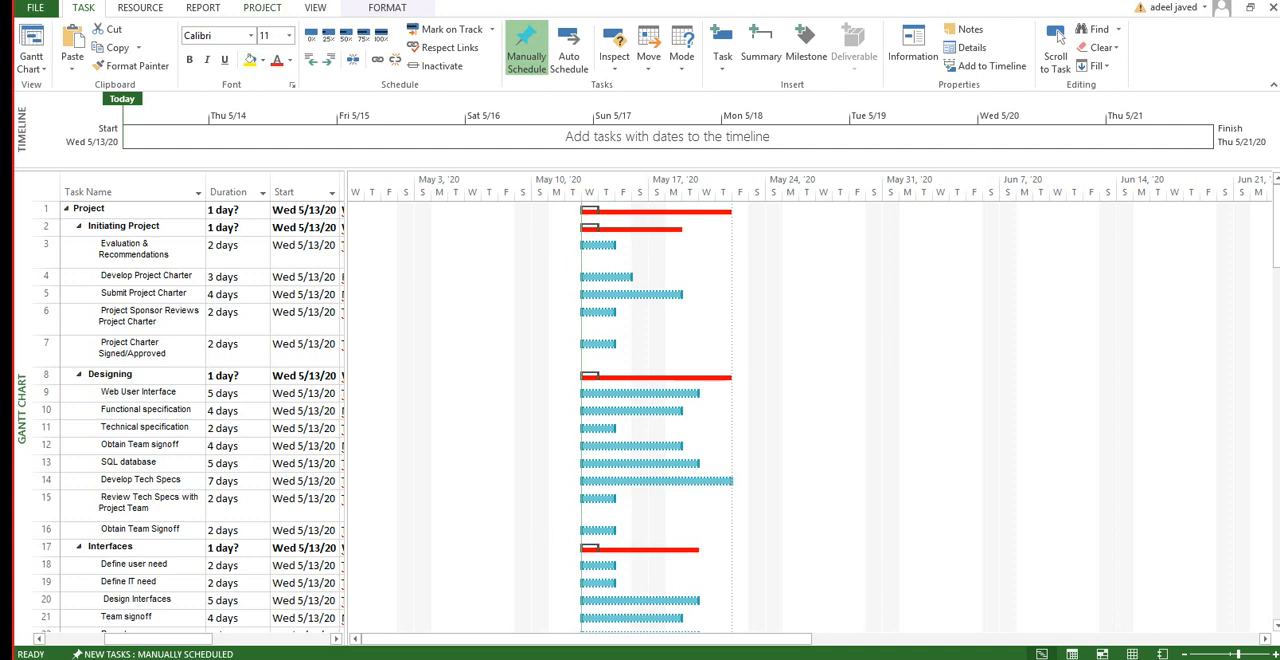
pyautogui.click(262, 8)
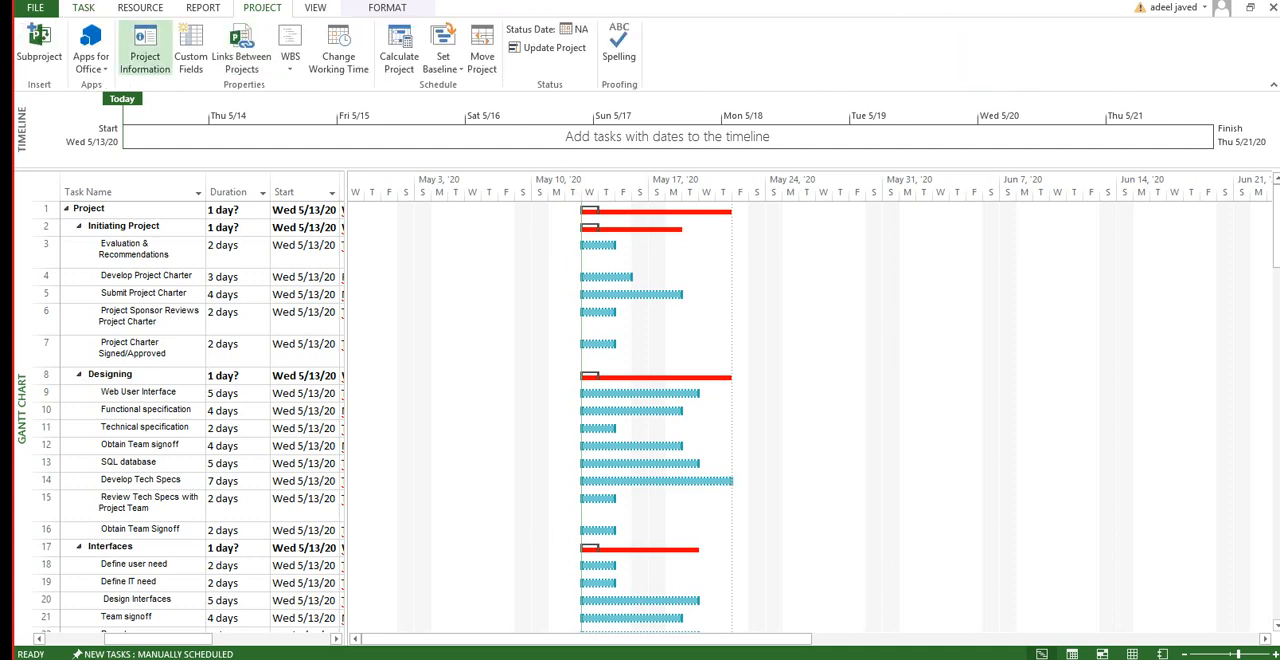
pyautogui.click(145, 50)
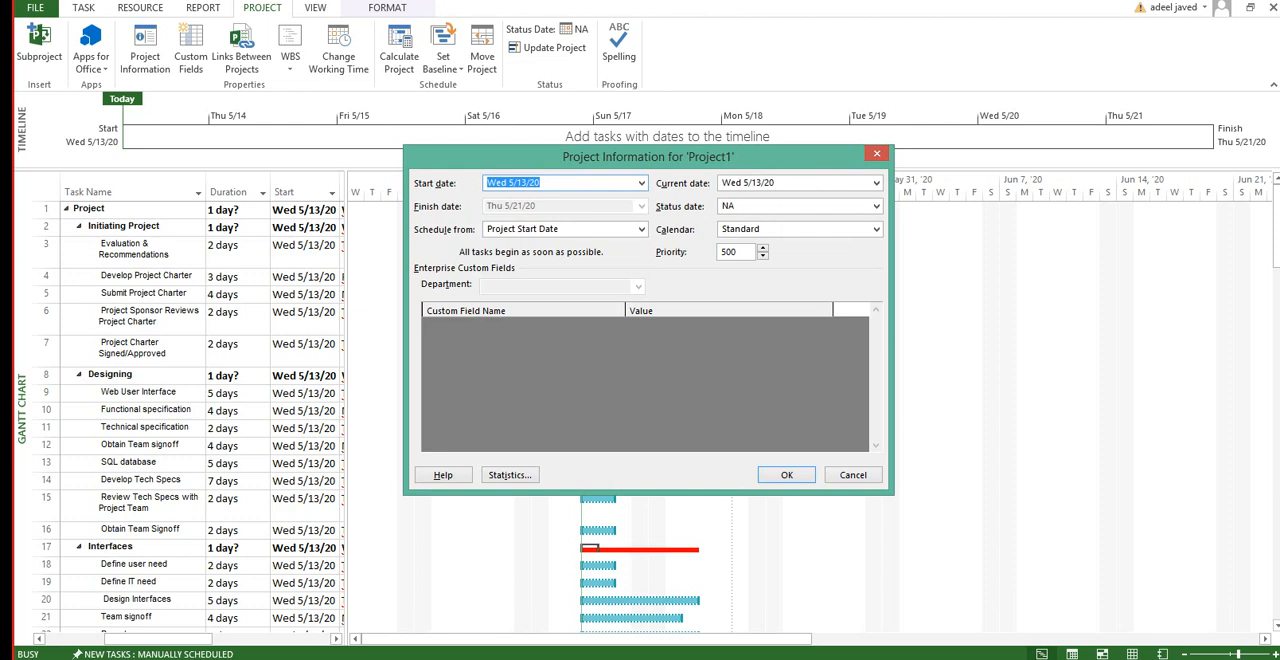
pyautogui.click(641, 183)
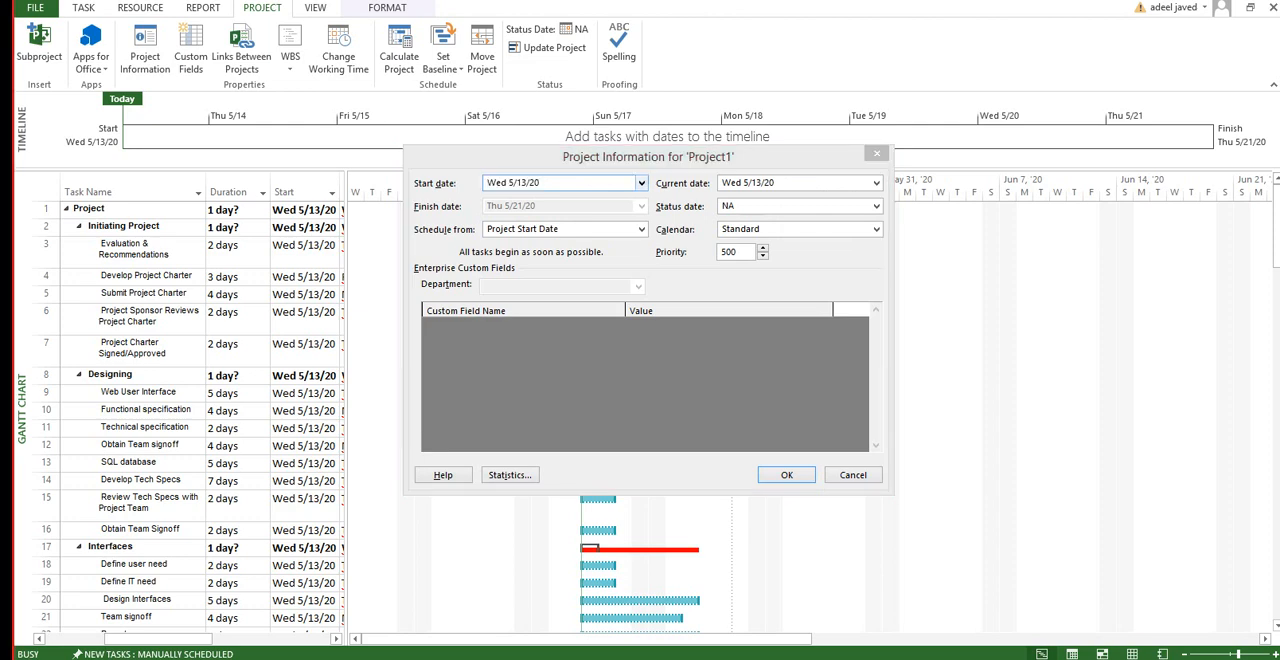
pyautogui.click(577, 256)
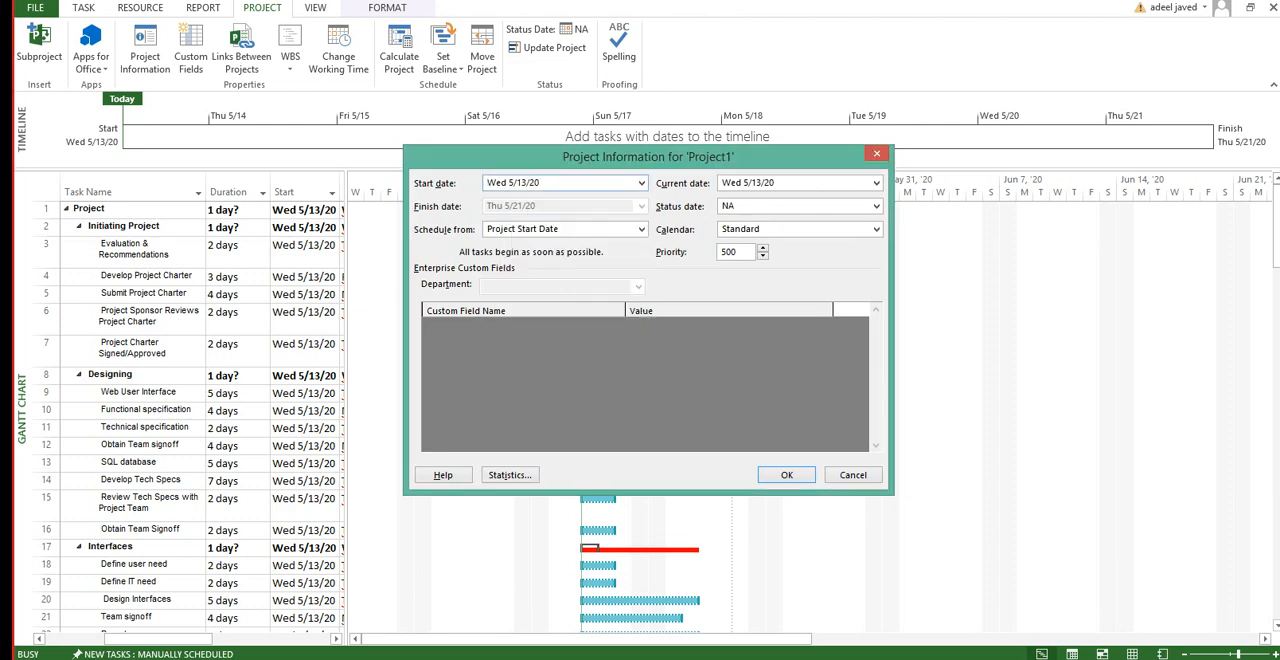
pyautogui.click(641, 183)
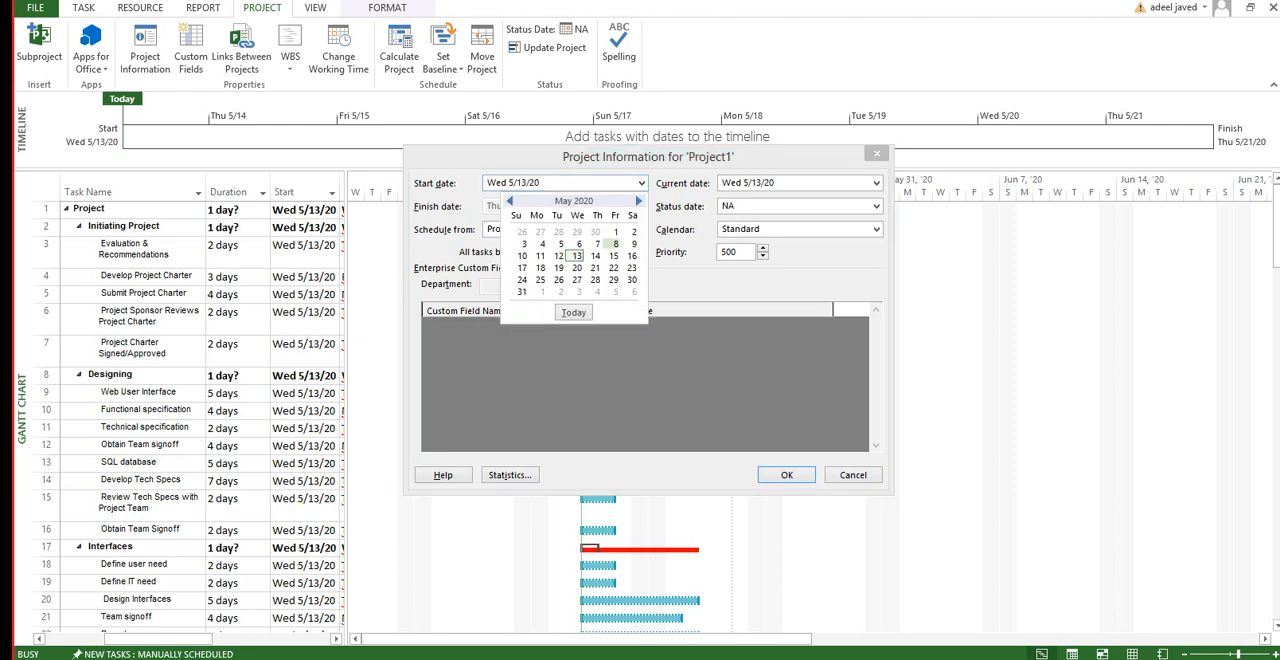
pyautogui.click(613, 256)
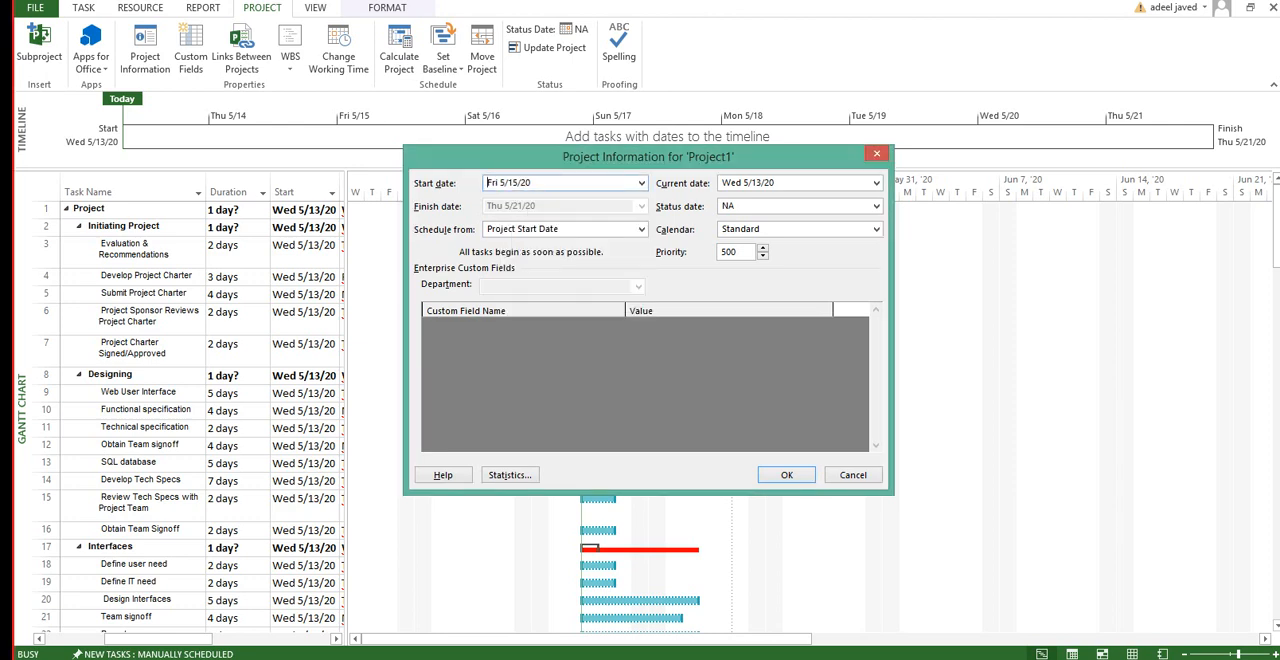
pyautogui.click(786, 474)
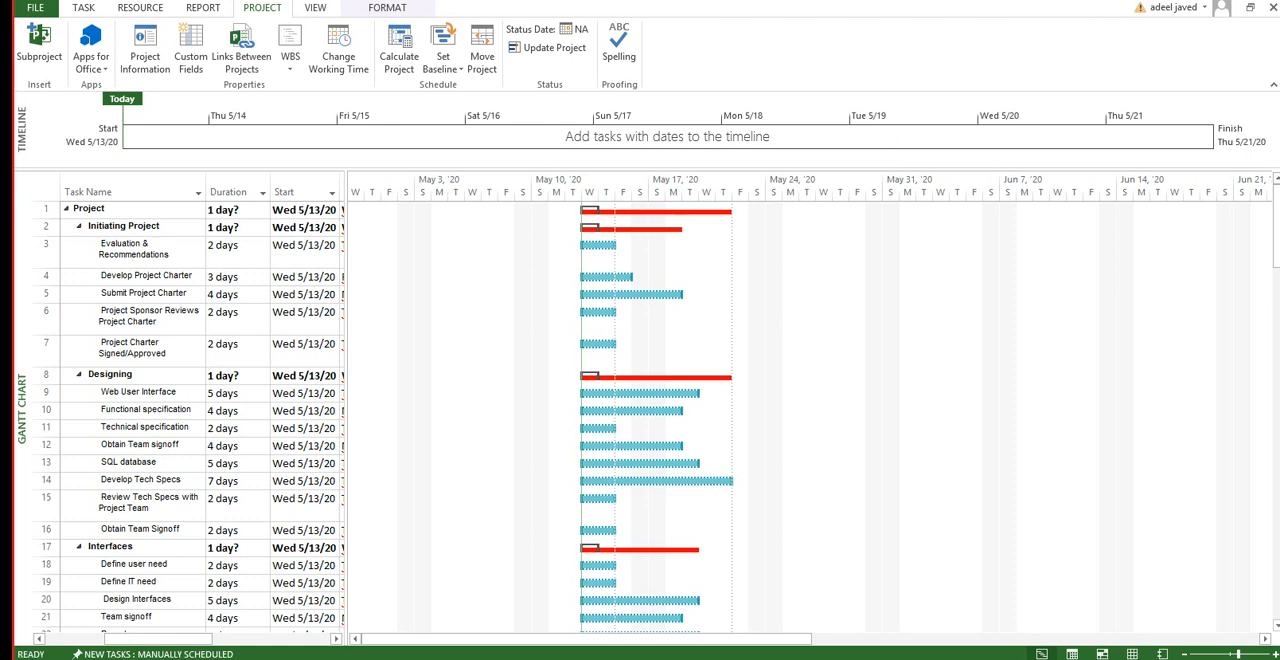
# Step: Widen the task table slightly and set the project's current date to Fri 5/15/20 in the project information
pyautogui.moveTo(346, 400); pyautogui.dragTo(353, 400)
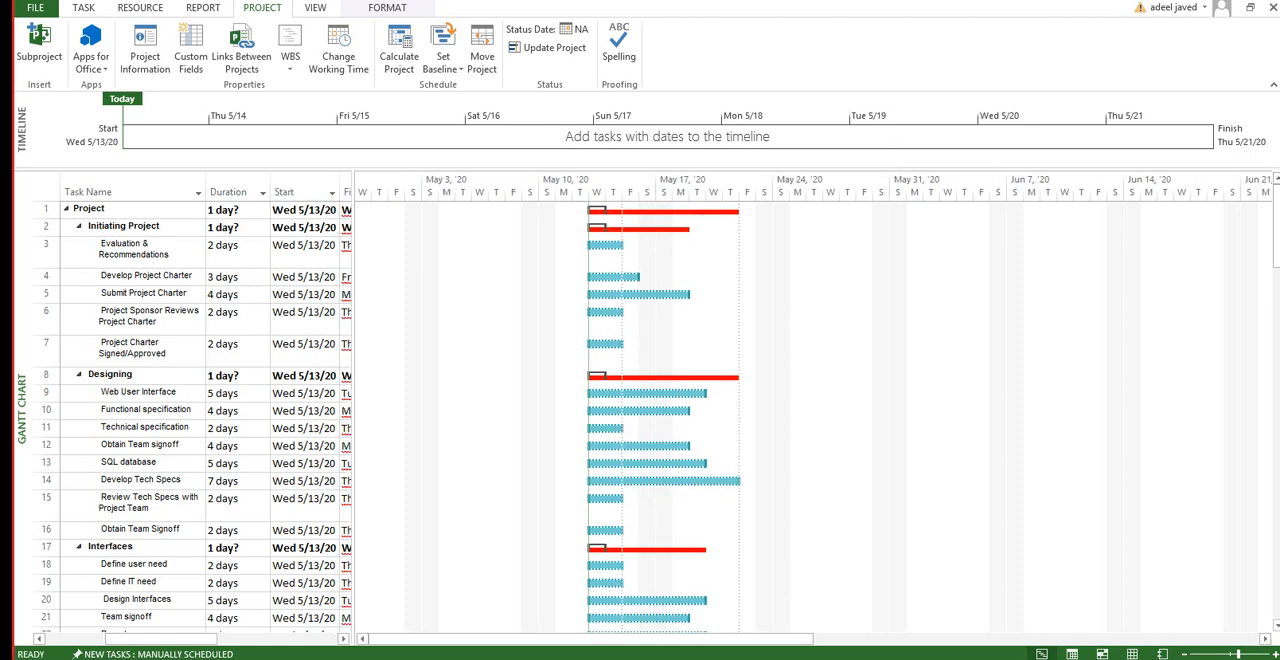
pyautogui.click(145, 50)
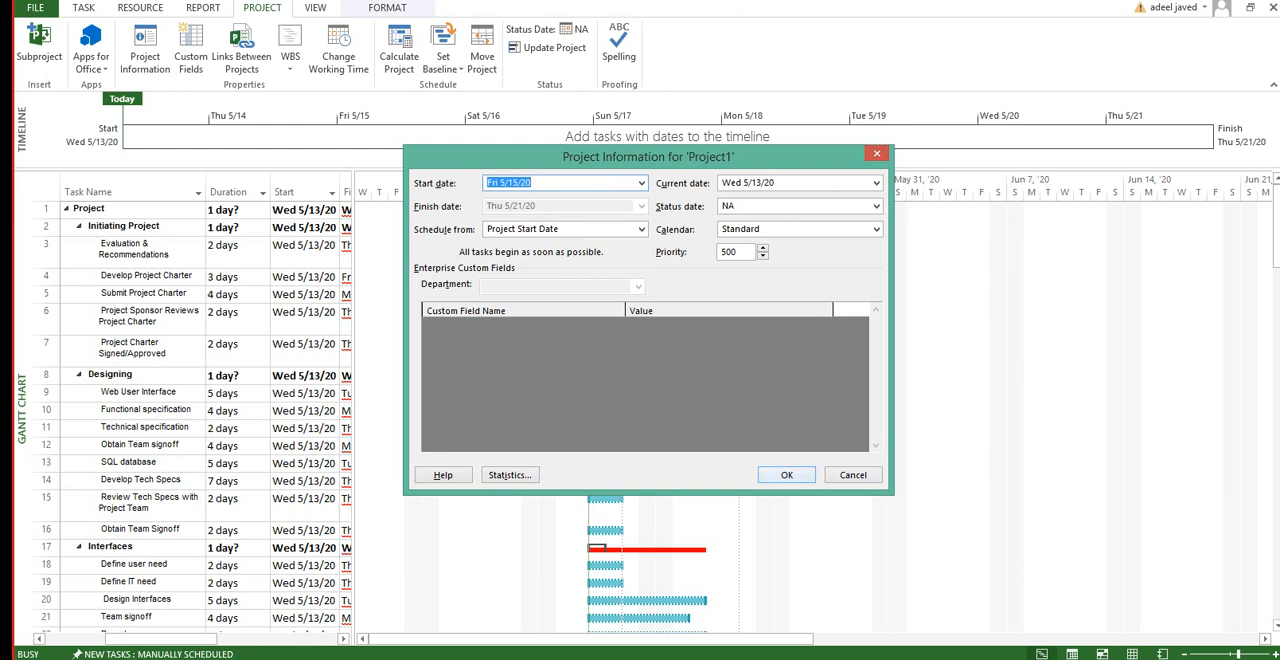
pyautogui.click(876, 183)
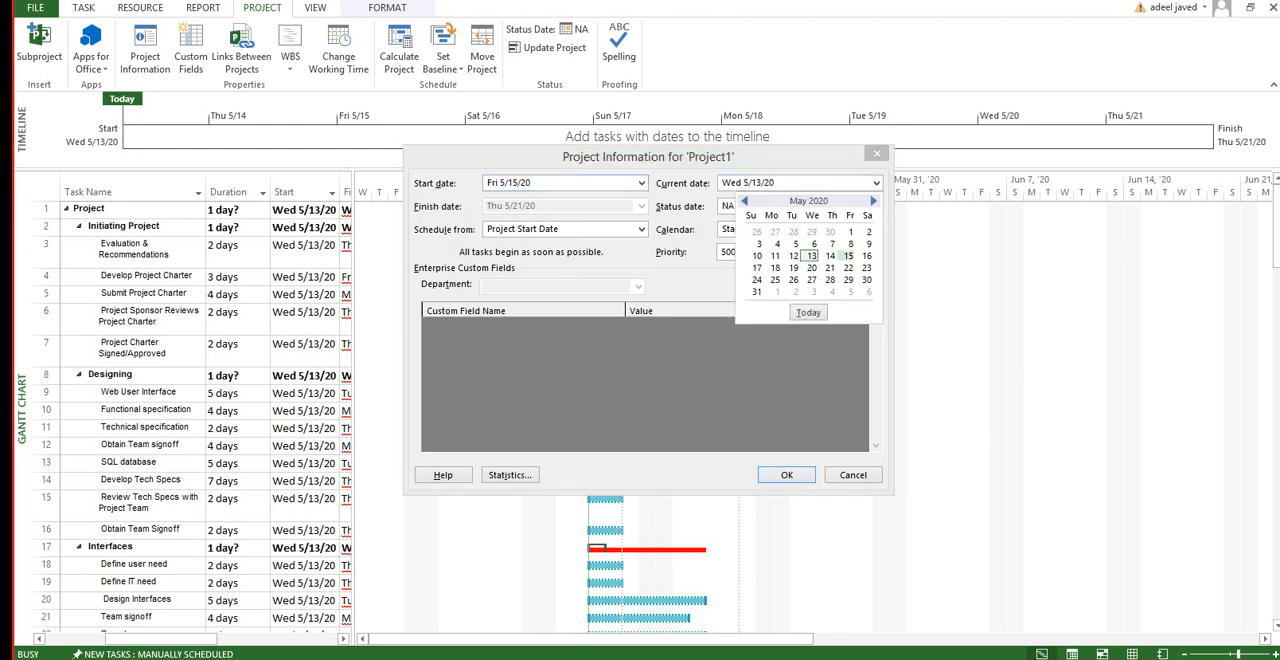
pyautogui.click(848, 256)
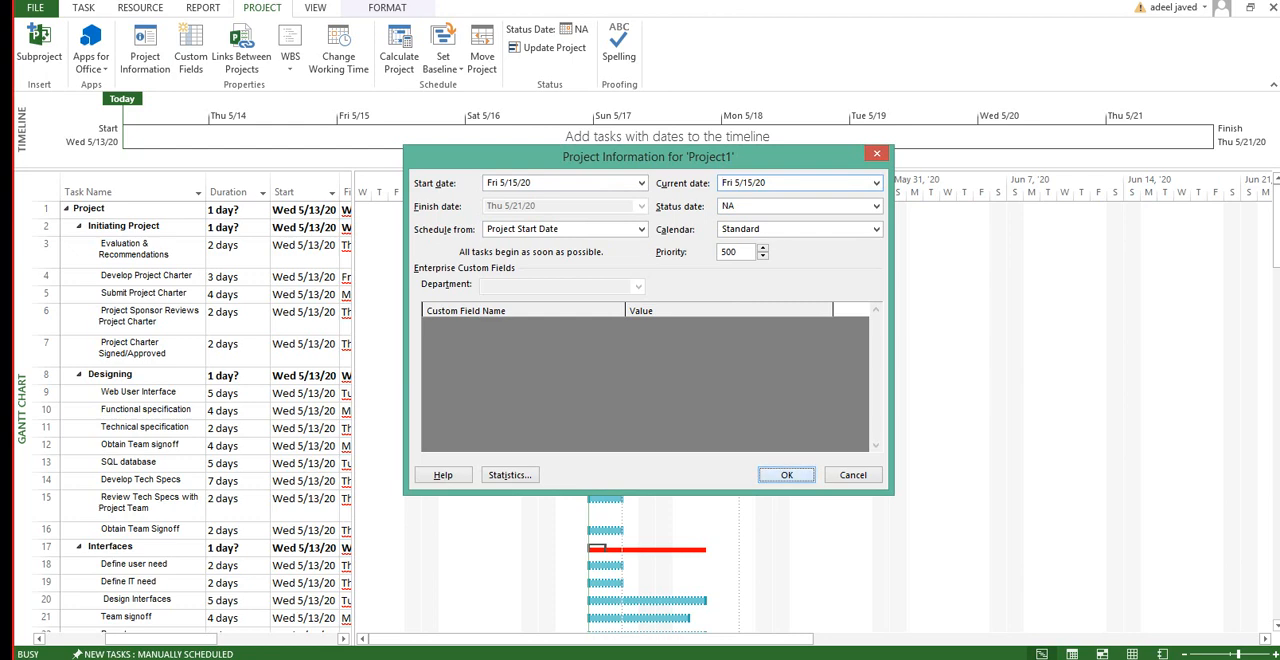
pyautogui.press('Return')
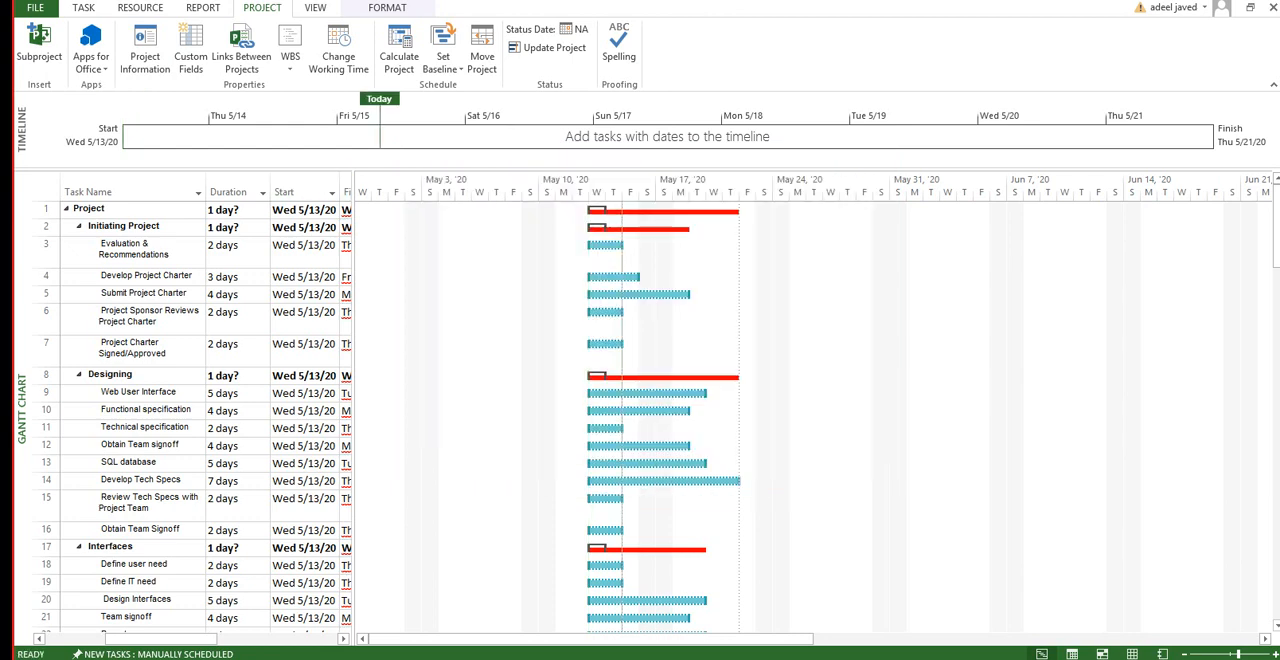
# Step: Set the start date of the top-level Project summary task to Fri 5/15/20
pyautogui.click(305, 210)
pyautogui.click(332, 210)
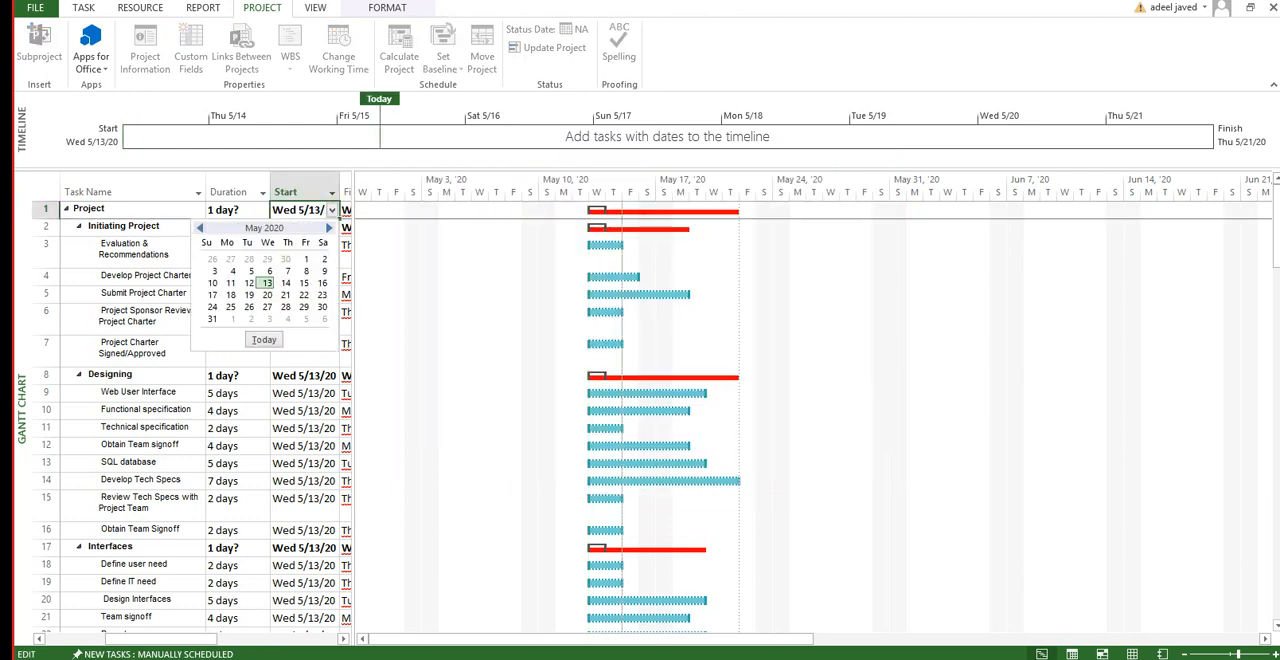
pyautogui.click(304, 283)
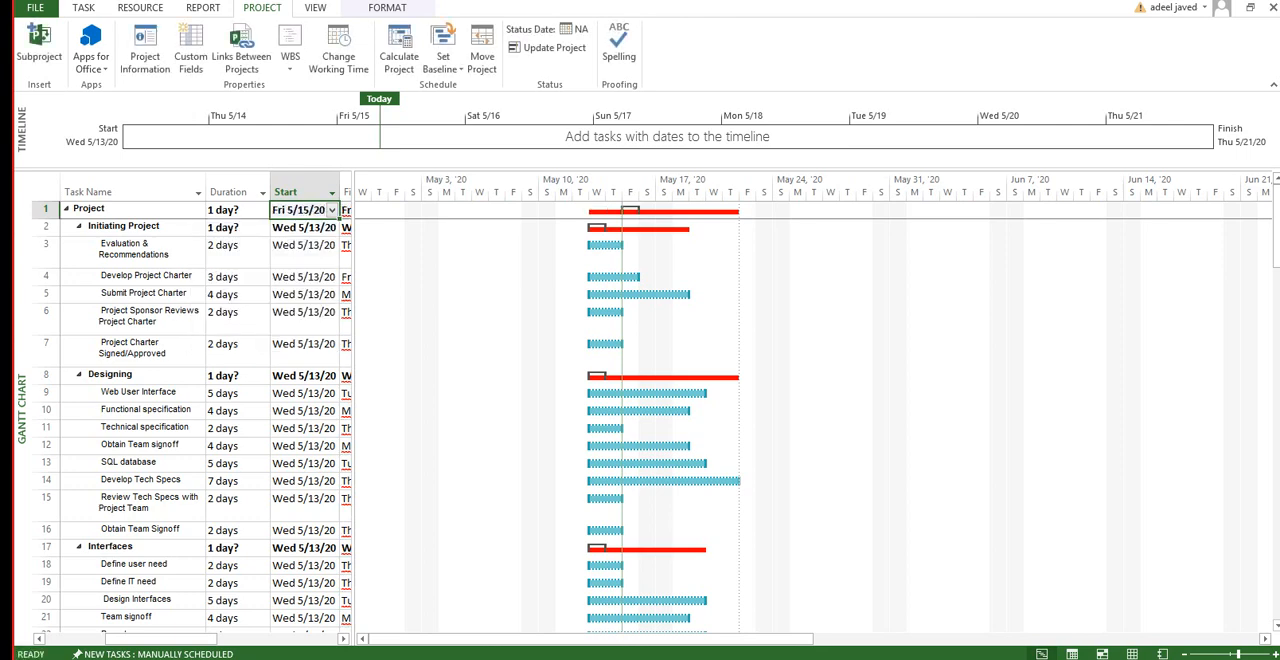
# Step: Widen the task table to show the Predecessors column, and set predecessor 3 for Develop Project Charter and 4 for Submit Project Charter
pyautogui.moveTo(353, 290); pyautogui.dragTo(506, 290)
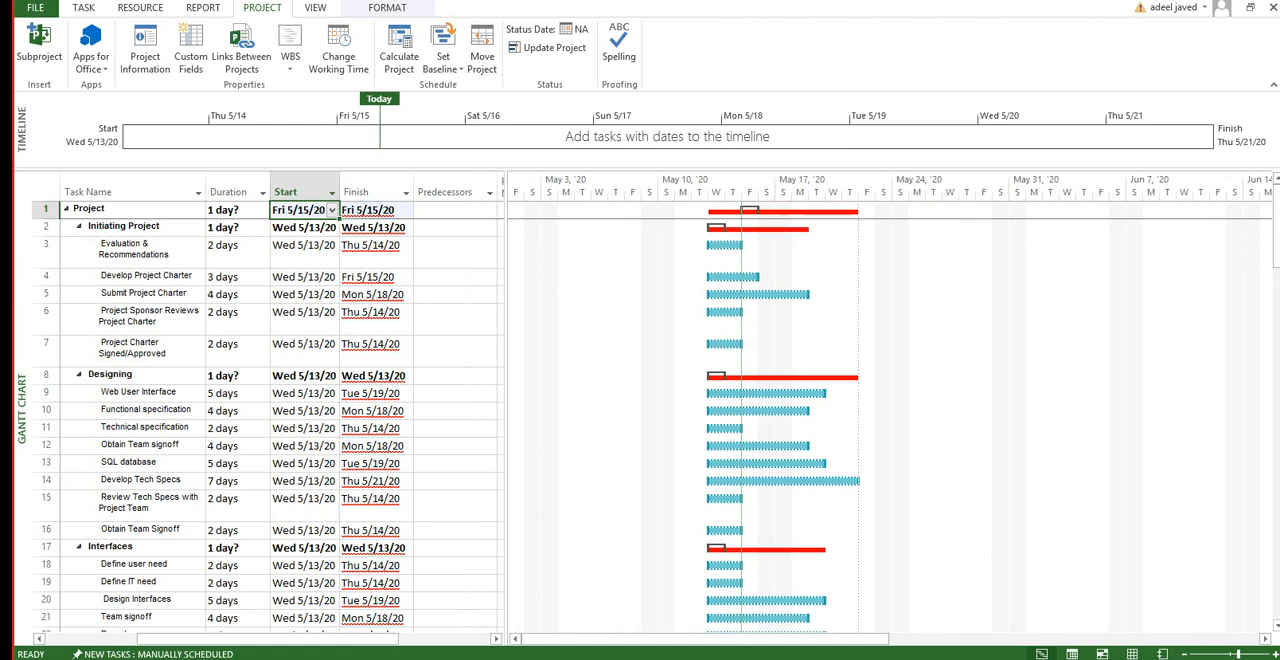
pyautogui.click(455, 277)
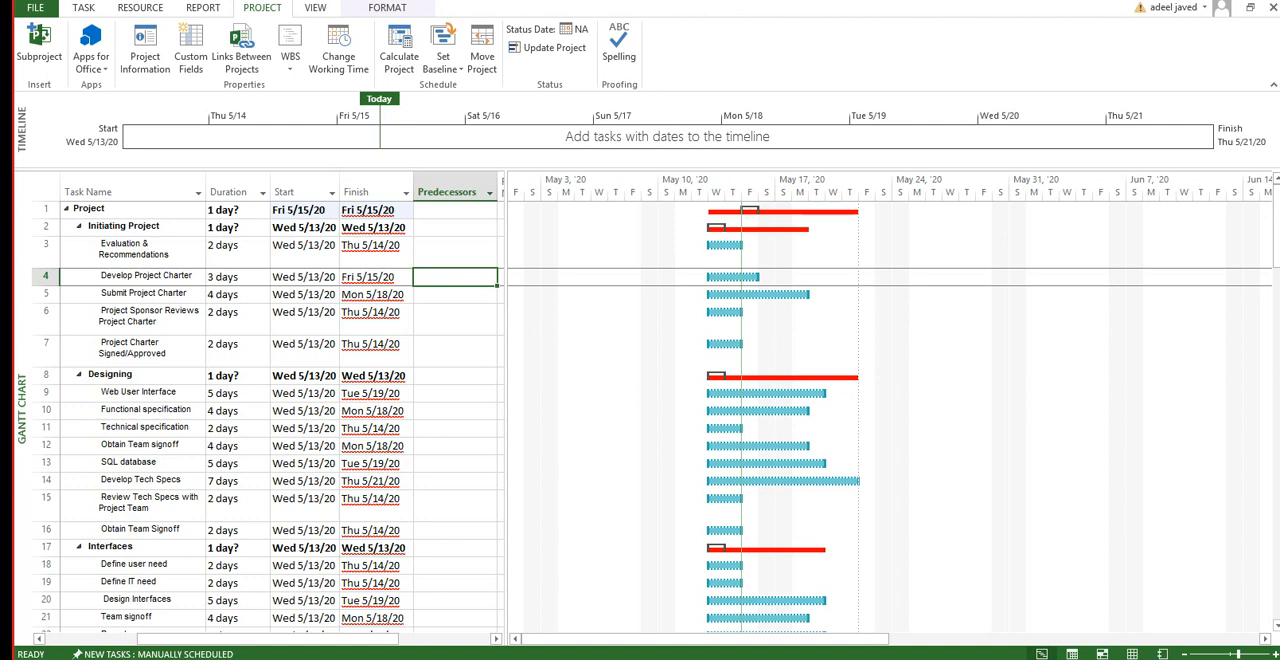
pyautogui.write('3')
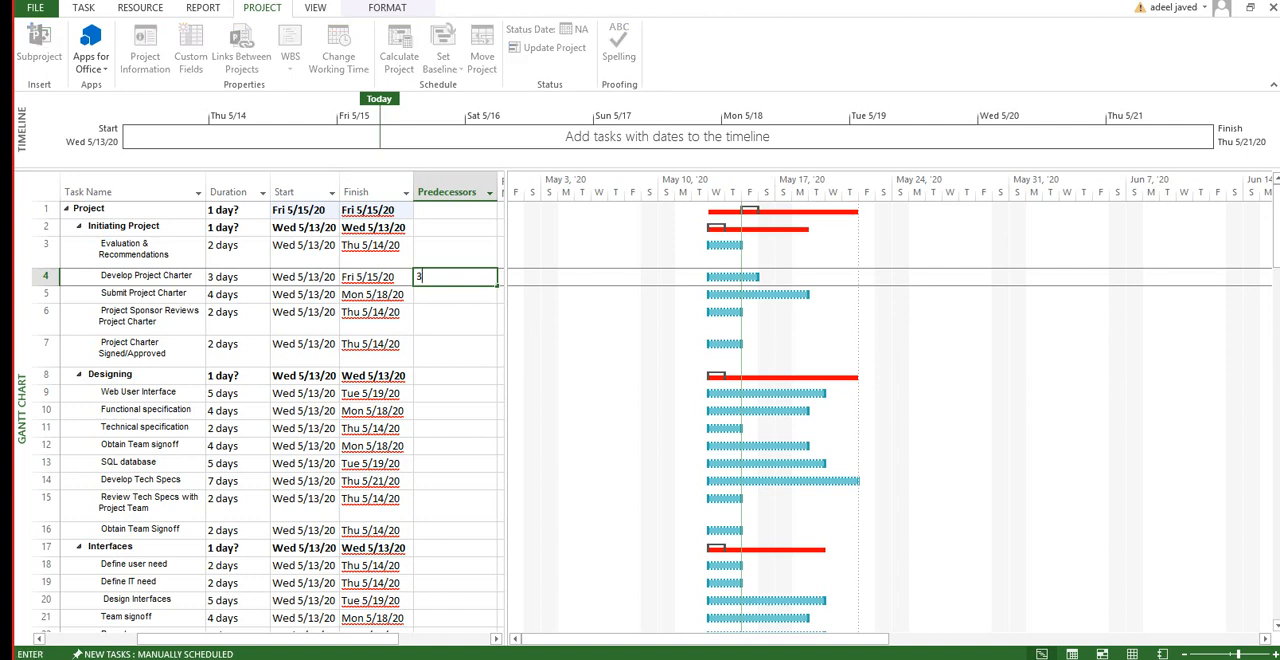
pyautogui.press('Return')
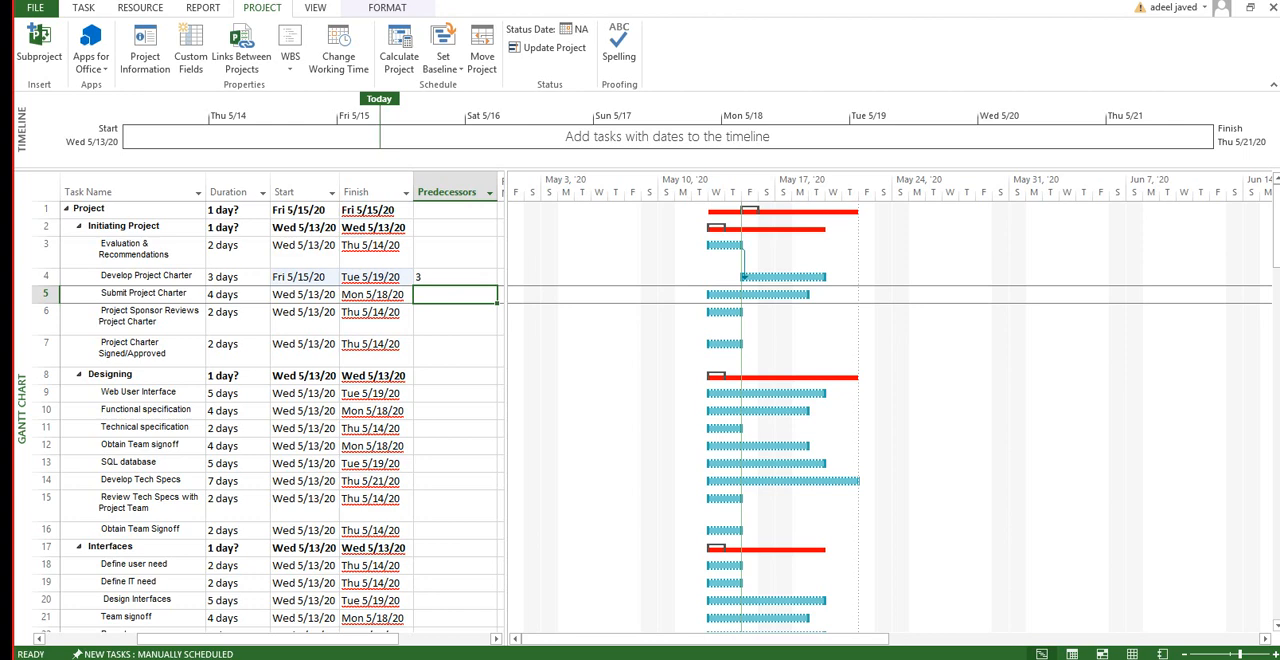
pyautogui.write('4')
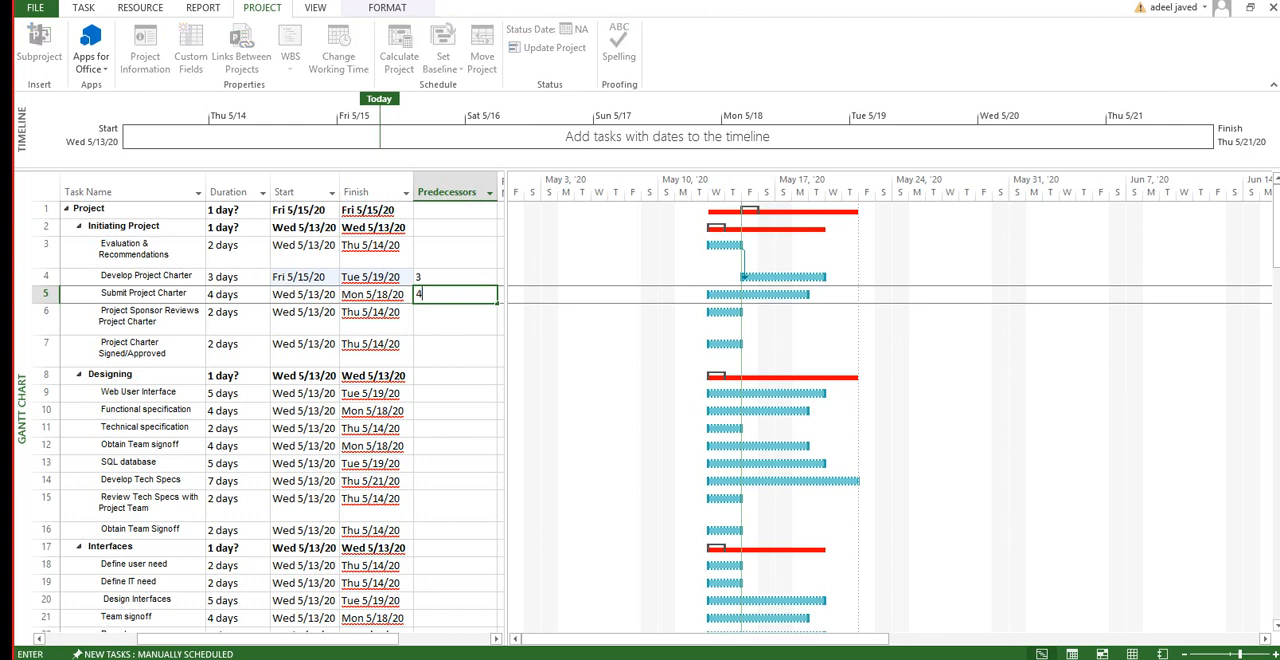
pyautogui.press('Return')
# Step: Set predecessor 5 for Project Sponsor Reviews Project Charter and predecessor 6 for Project Charter Signed/Approved
pyautogui.write('5')
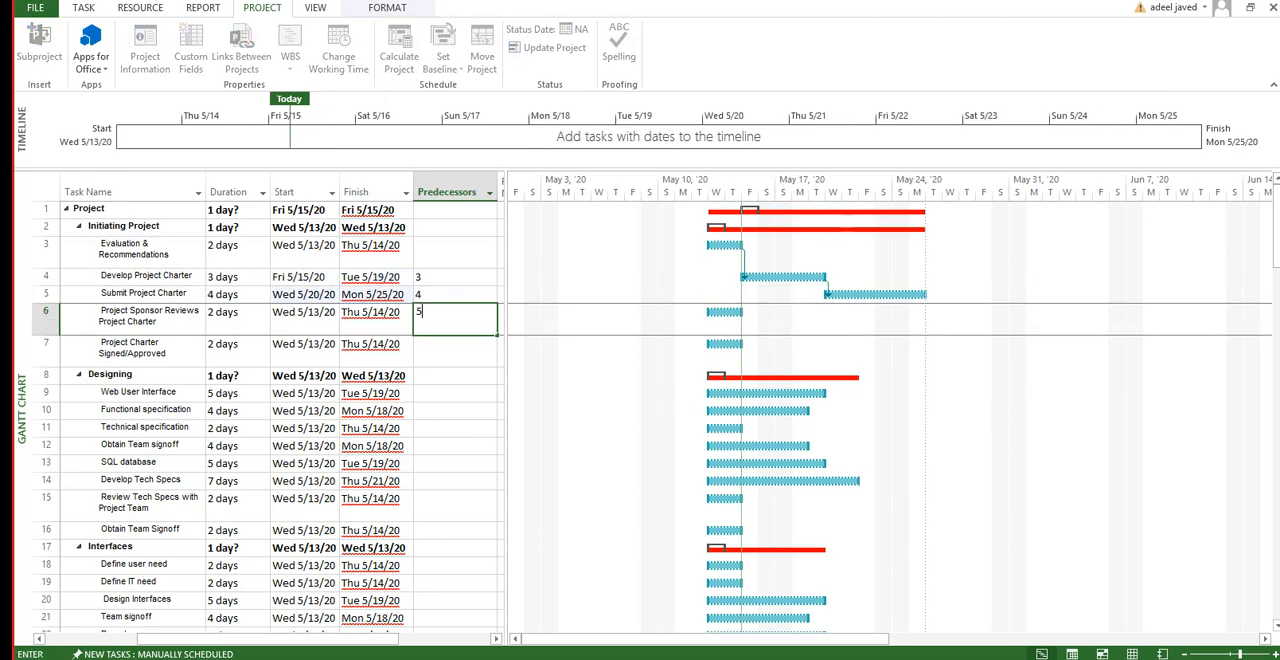
pyautogui.press('Return')
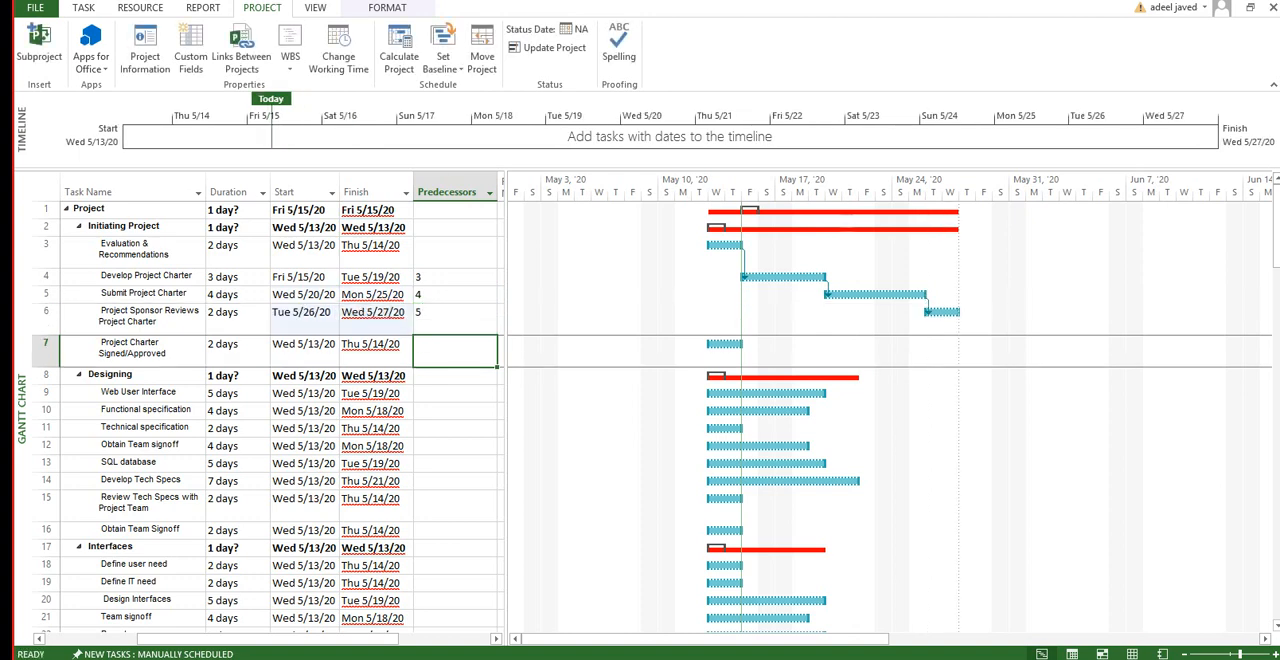
pyautogui.write('6')
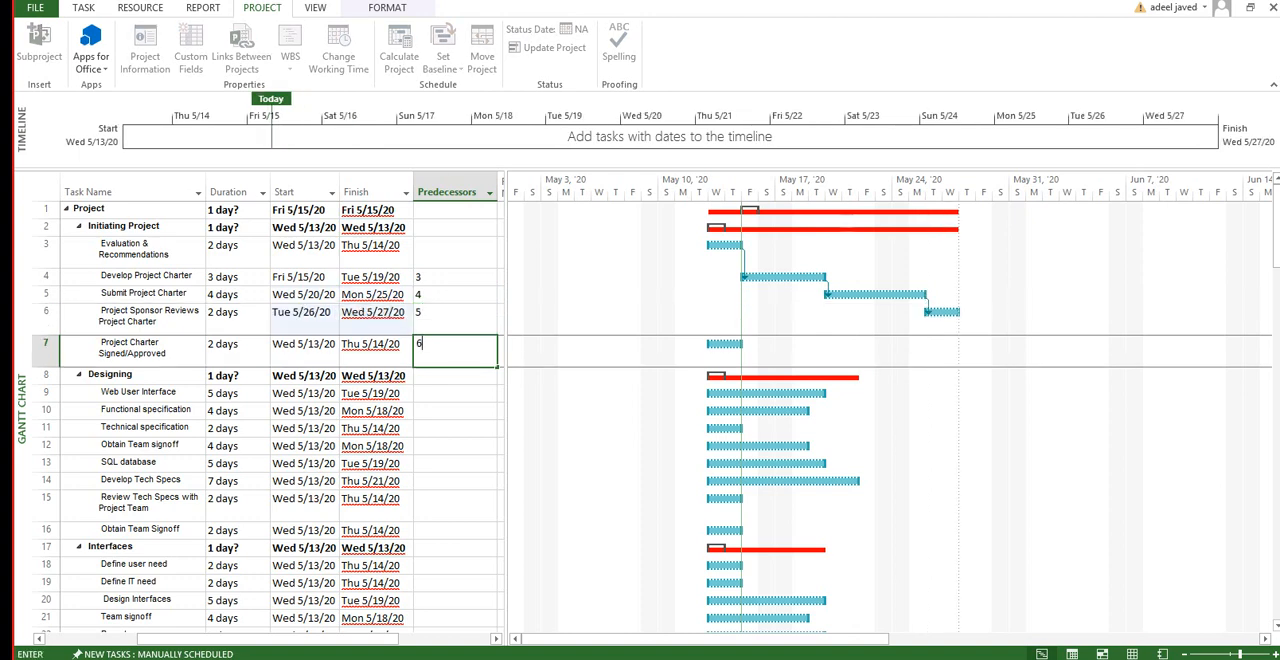
pyautogui.press('BackSpace')
pyautogui.write('6')
pyautogui.press('Return')
pyautogui.press('Return')
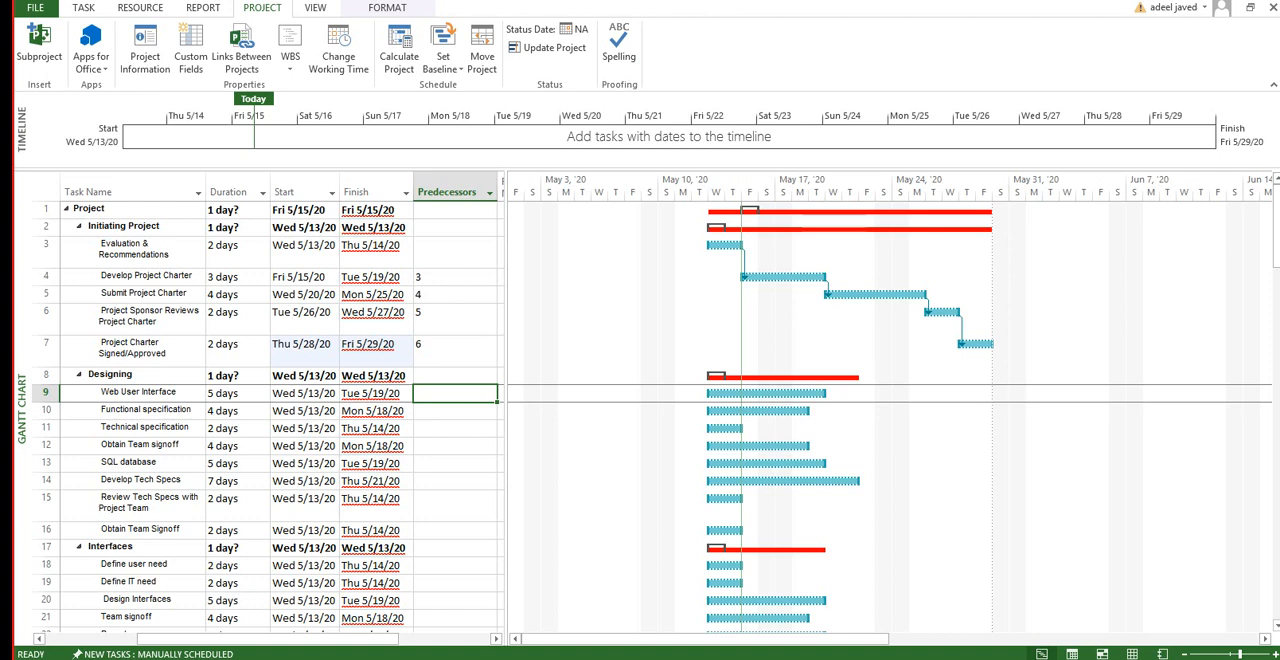
# Step: Make Initiating Project (task 2) the predecessor of the Designing summary task
pyautogui.click(455, 376)
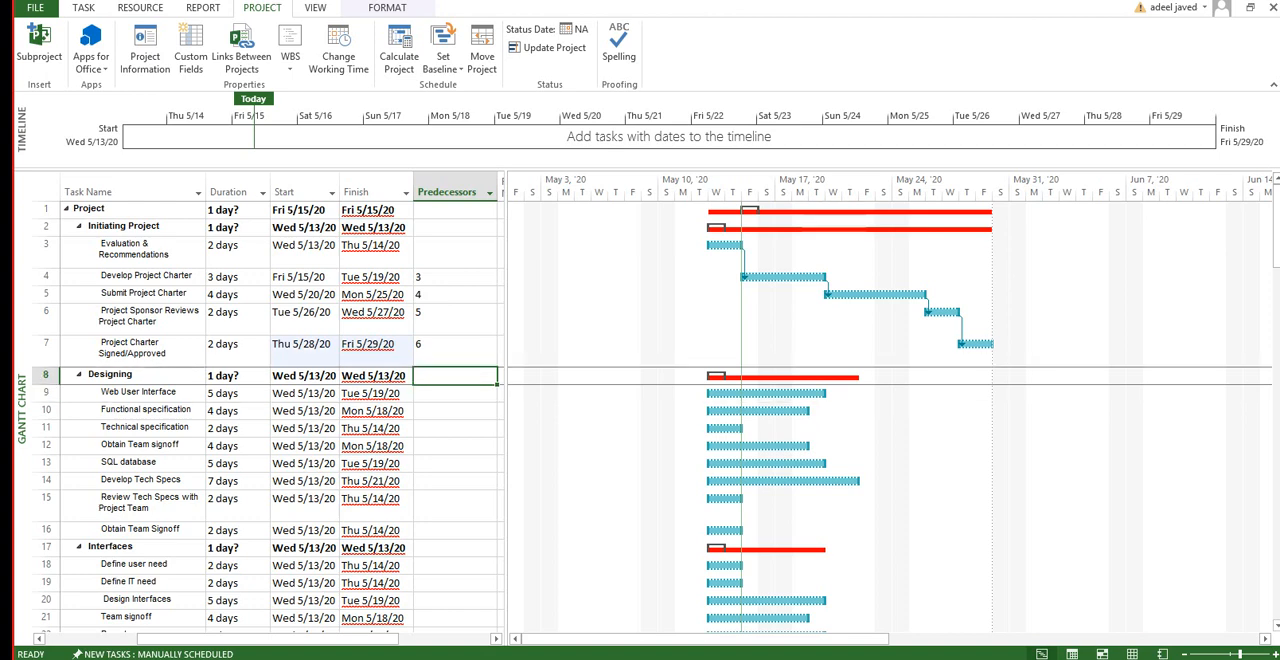
pyautogui.write('2')
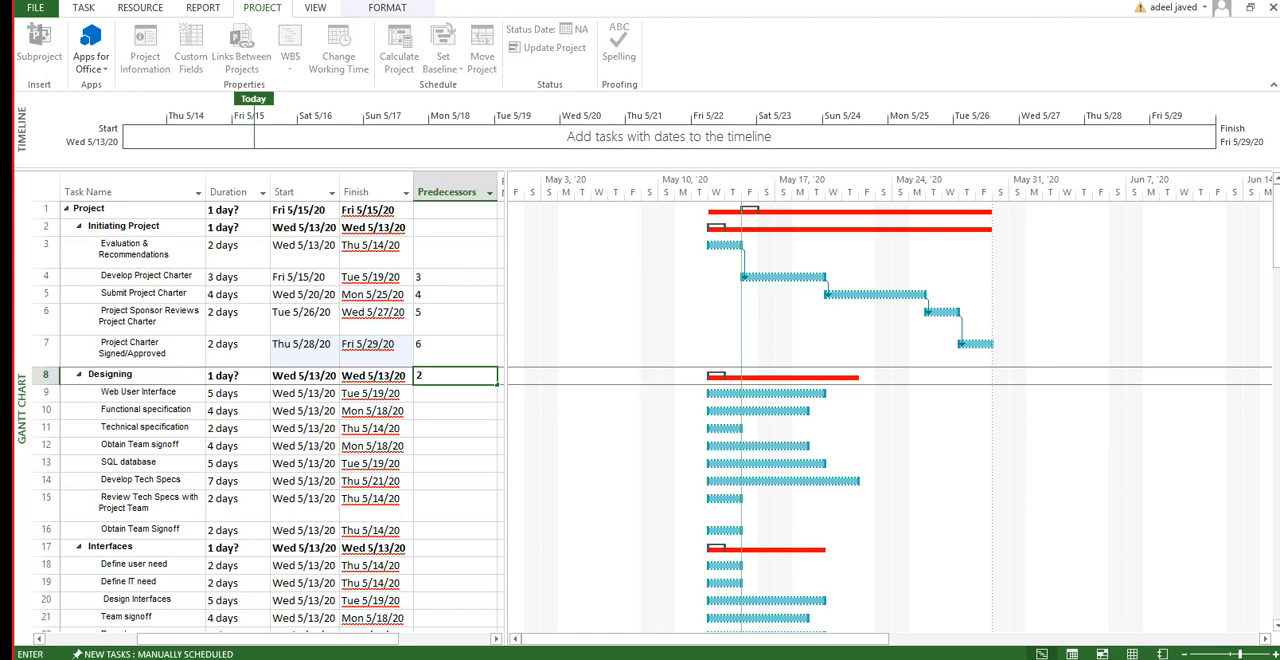
pyautogui.press('Return')
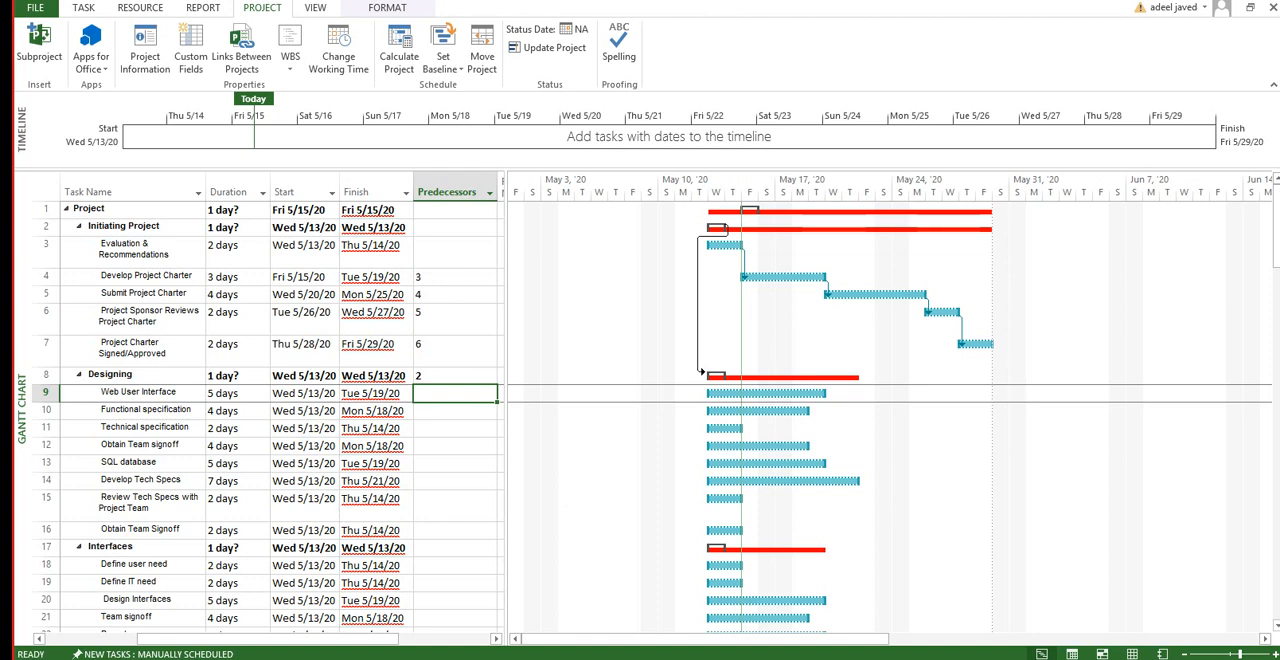
# Step: Under Designing, set predecessor 7 for Web User Interface, 9 for Functional specification and 10 for Technical specification
pyautogui.write('7')
pyautogui.press('Return')
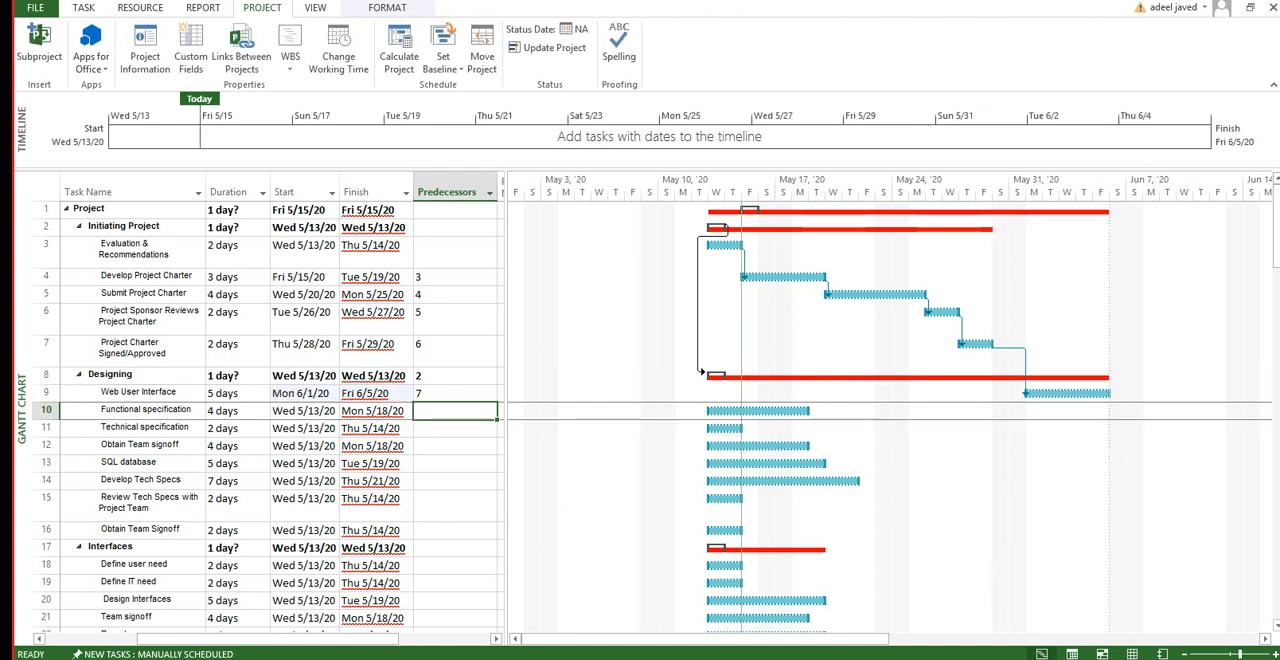
pyautogui.write('9')
pyautogui.press('Return')
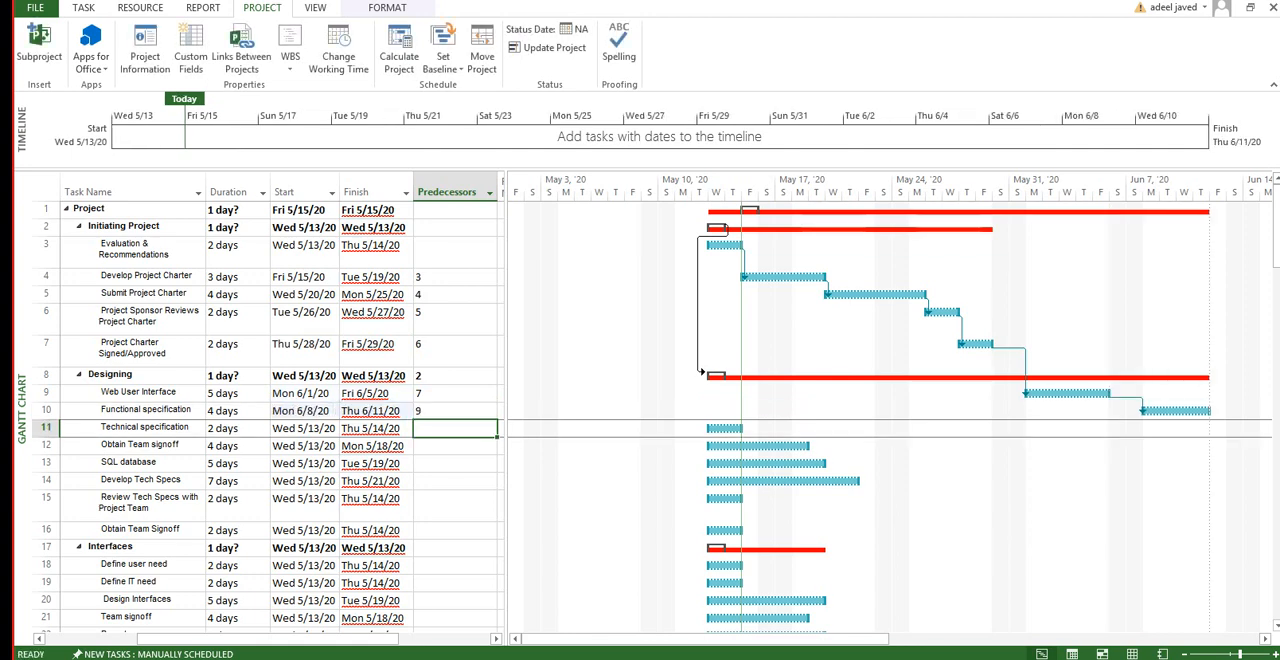
pyautogui.write('10')
pyautogui.press('Return')
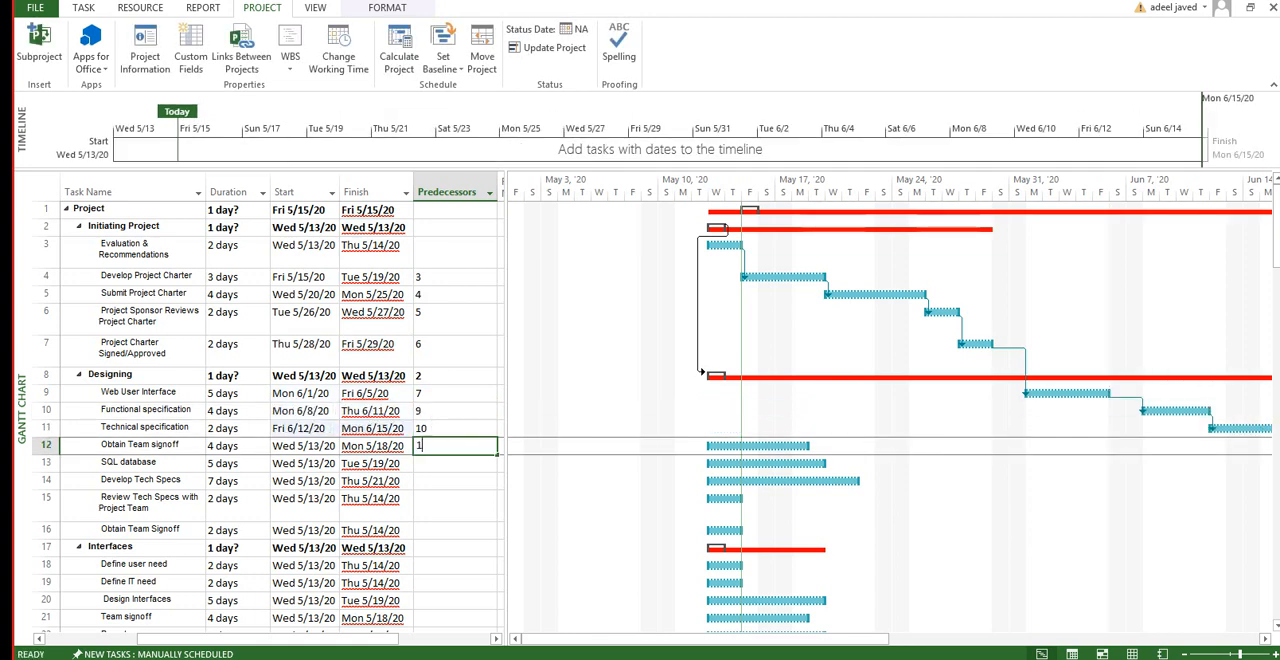
# Step: Set predecessor 11 for the first Obtain Team signoff, 12 for SQL database and 13 for Develop Tech Specs
pyautogui.write('11')
pyautogui.press('Return')
pyautogui.write('12')
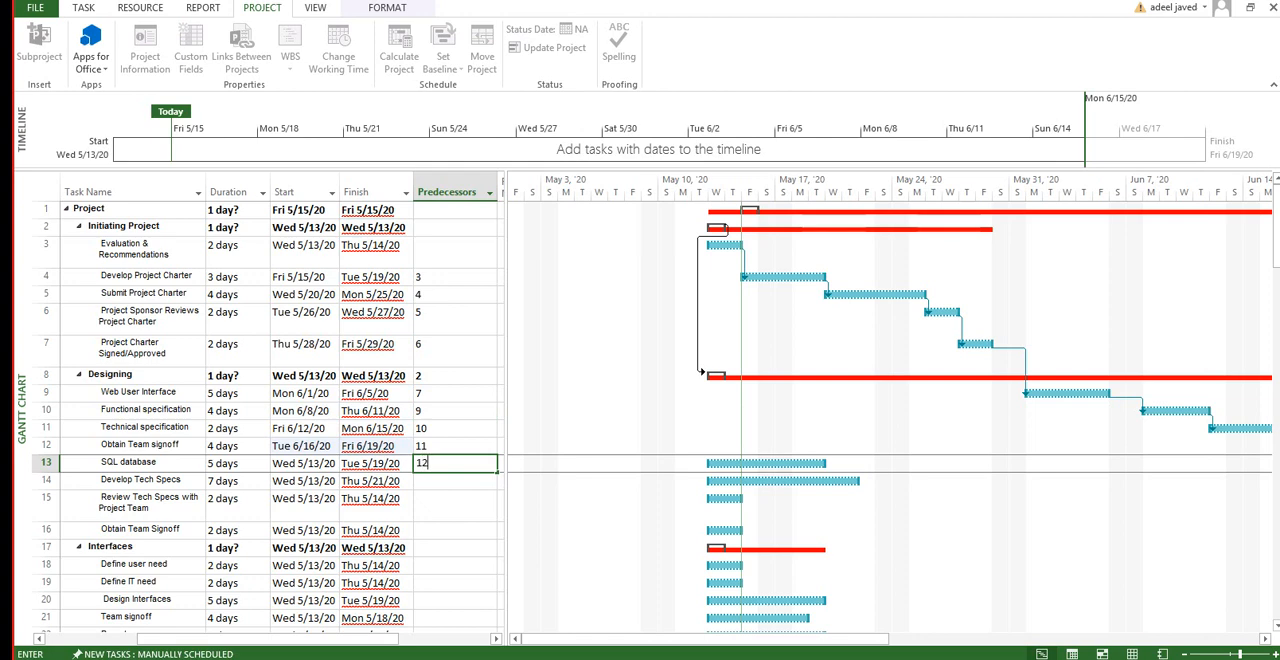
pyautogui.press('Return')
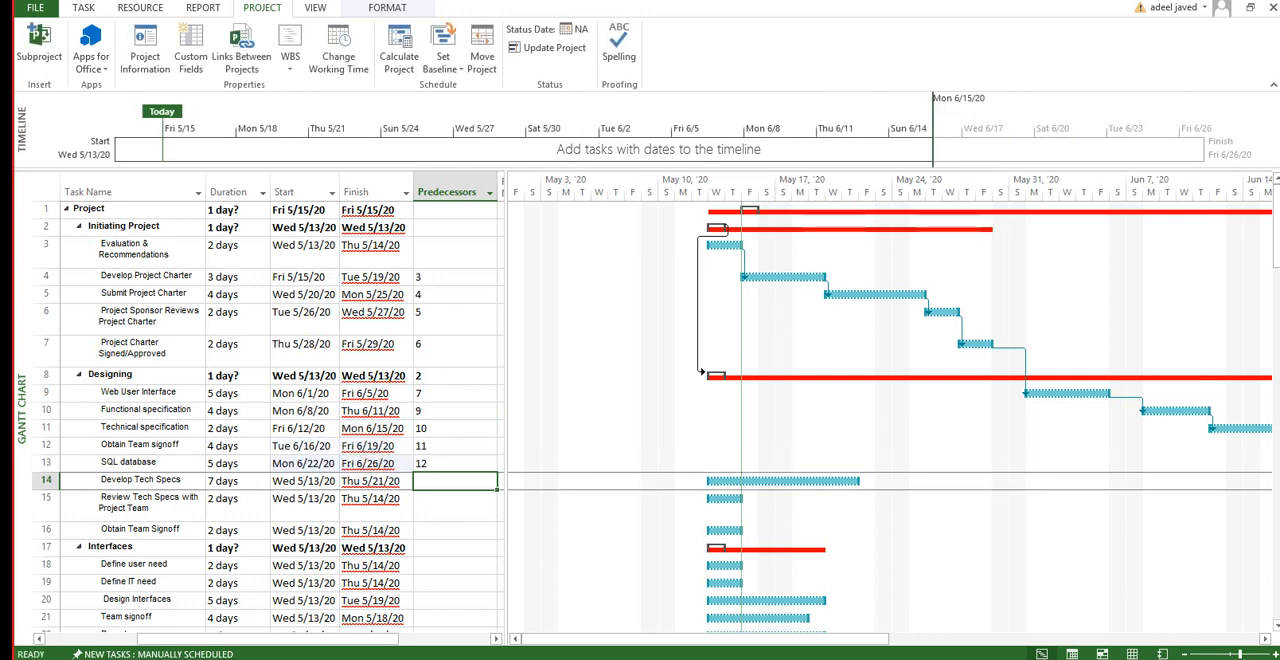
pyautogui.write('13')
pyautogui.press('Return')
# Step: Set predecessor 14 for Review Tech Specs with Project Team and predecessor 15 for the Obtain Team Signoff that follows it
pyautogui.write('14')
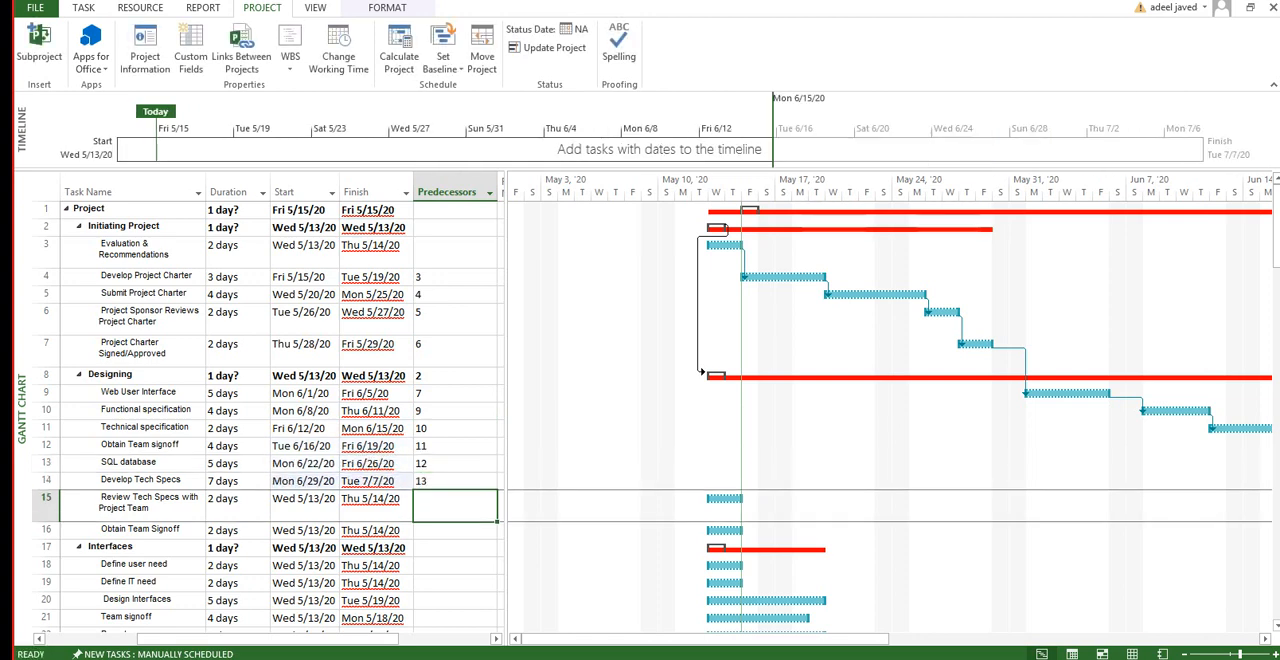
pyautogui.press('Return')
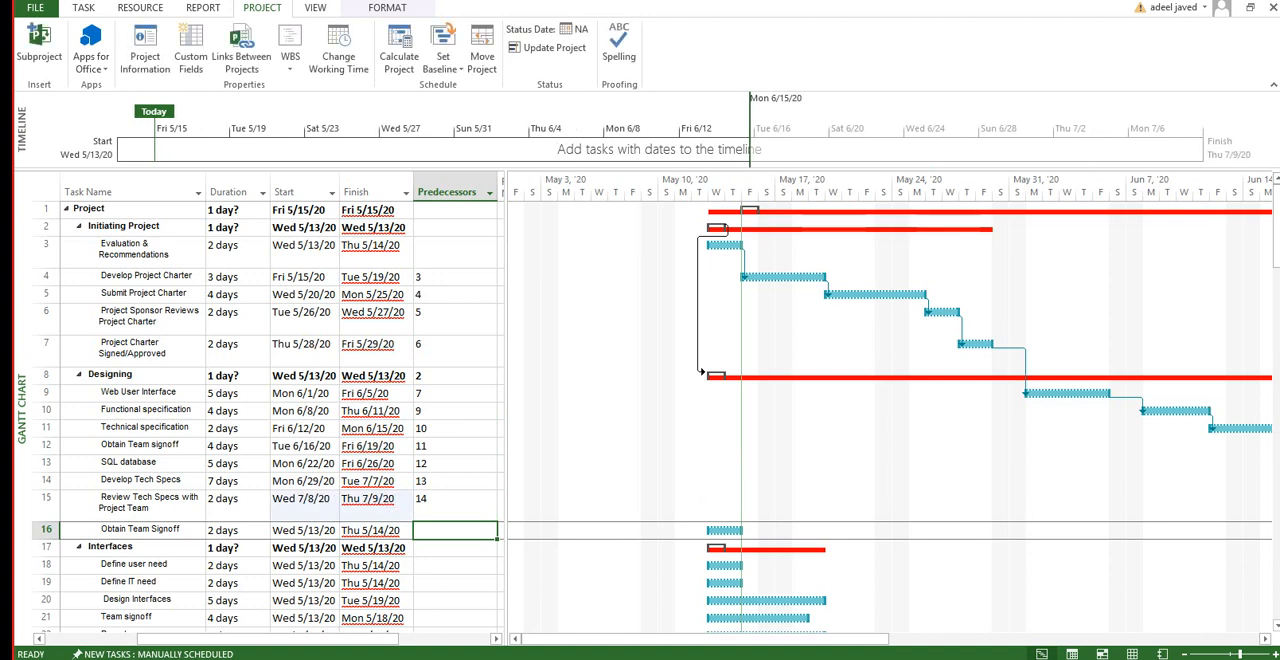
pyautogui.write('15')
pyautogui.press('BackSpace')
pyautogui.press('BackSpace')
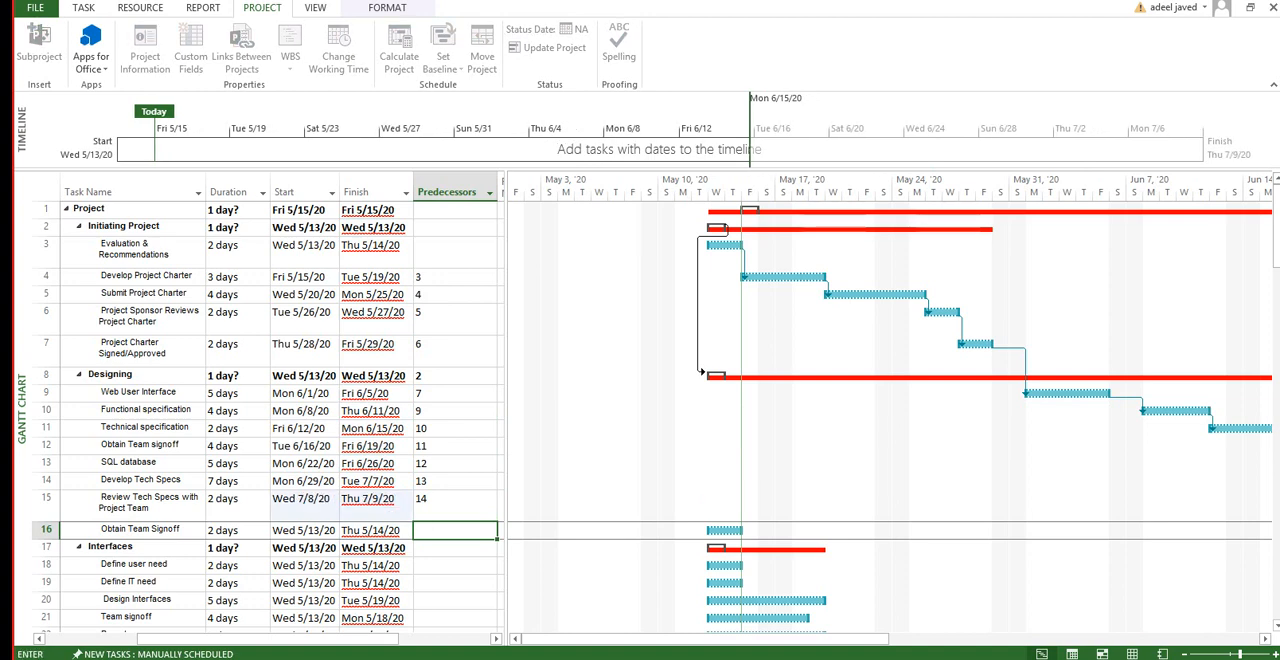
pyautogui.write('15')
pyautogui.press('Return')
pyautogui.press('Return')
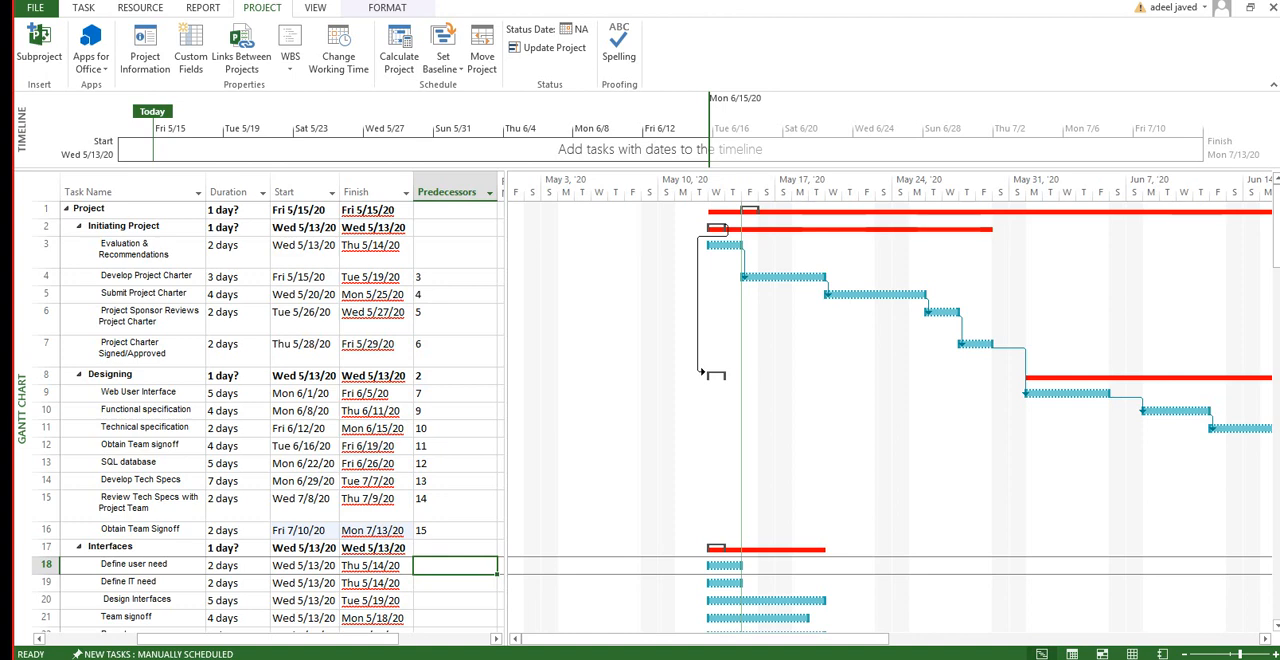
# Step: Examine the Gantt bars of the Initiating Project subtasks one by one to trace how each links to its predecessor
pyautogui.moveTo(705, 639); pyautogui.dragTo(784, 639)
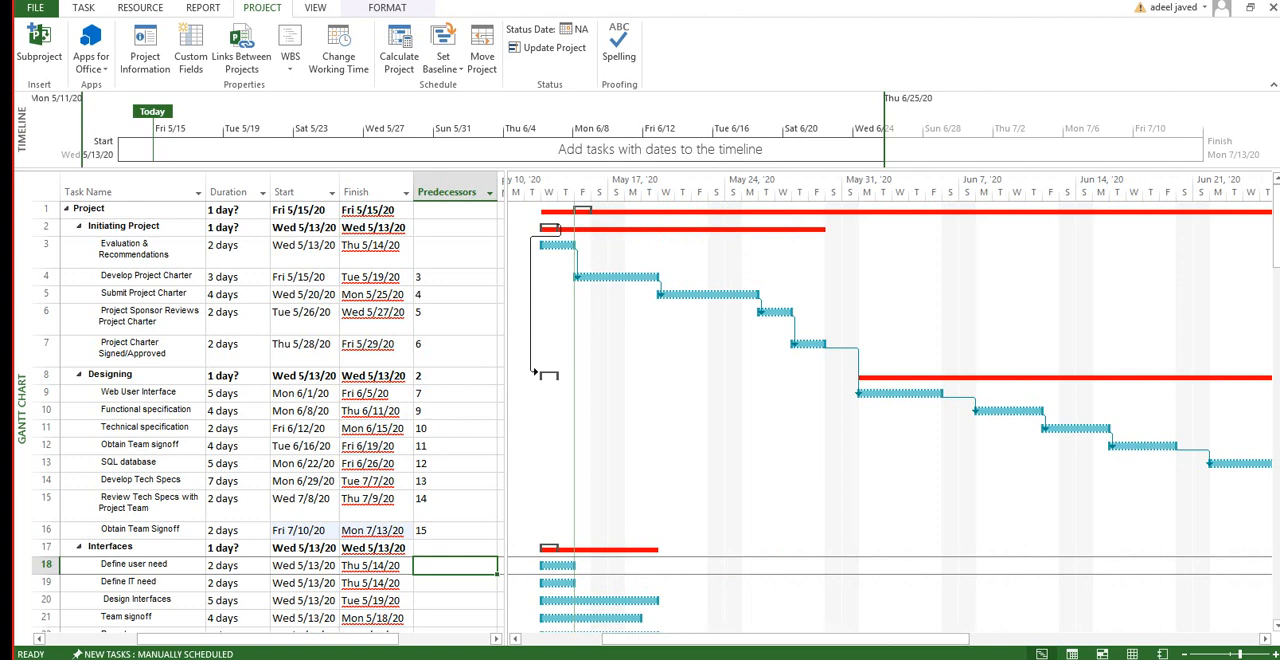
pyautogui.click(559, 245)
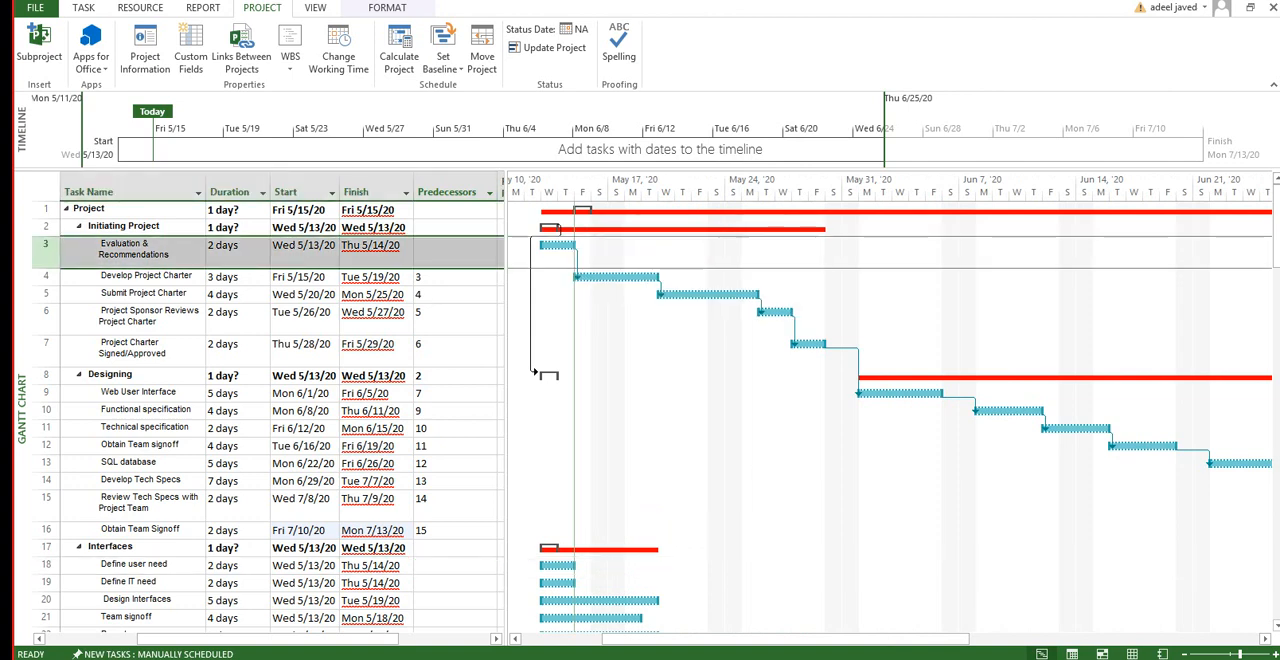
pyautogui.click(612, 277)
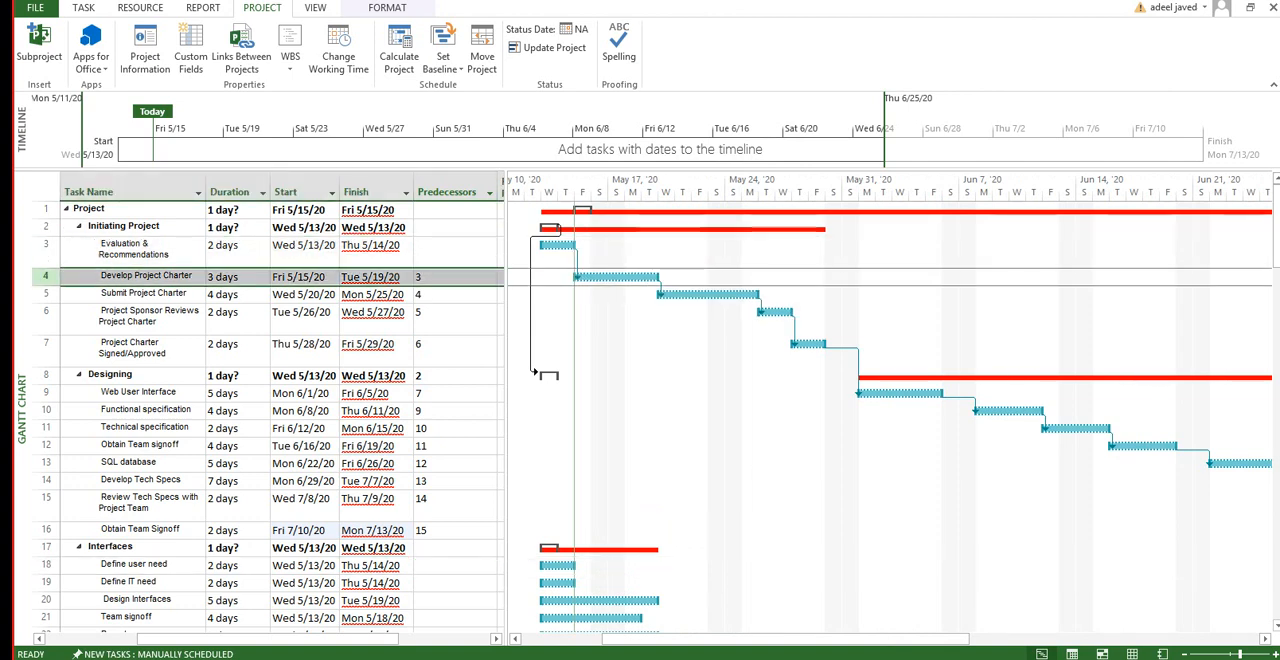
pyautogui.click(708, 295)
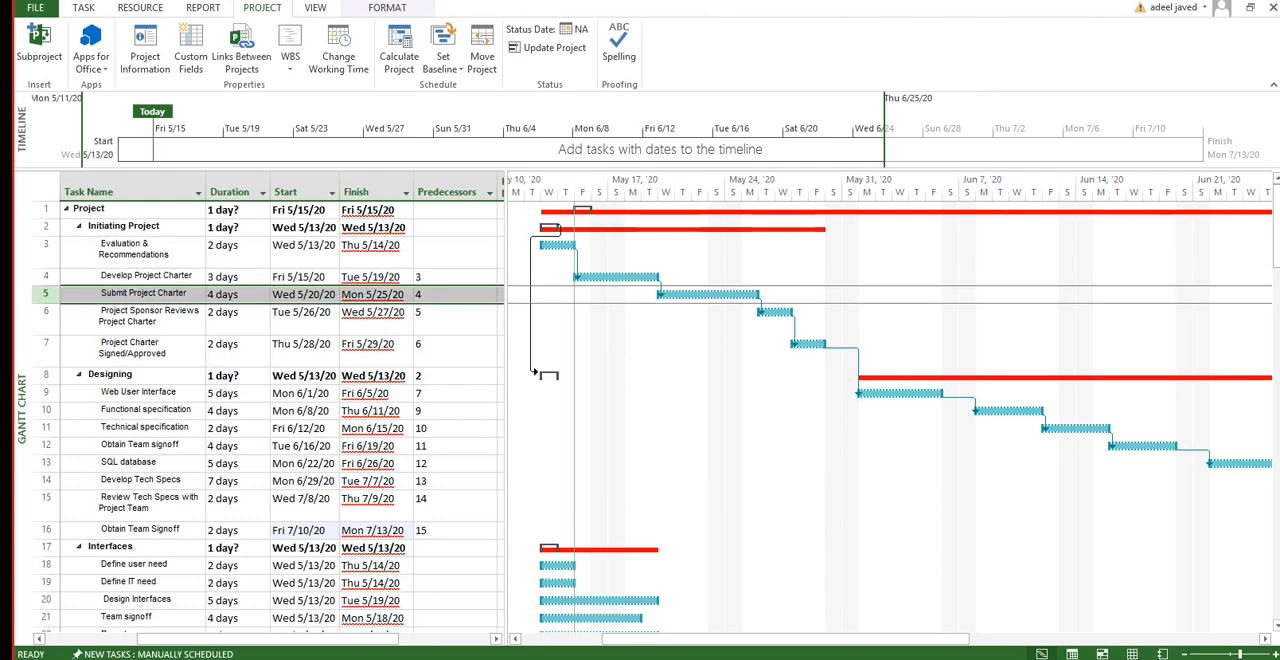
pyautogui.click(776, 312)
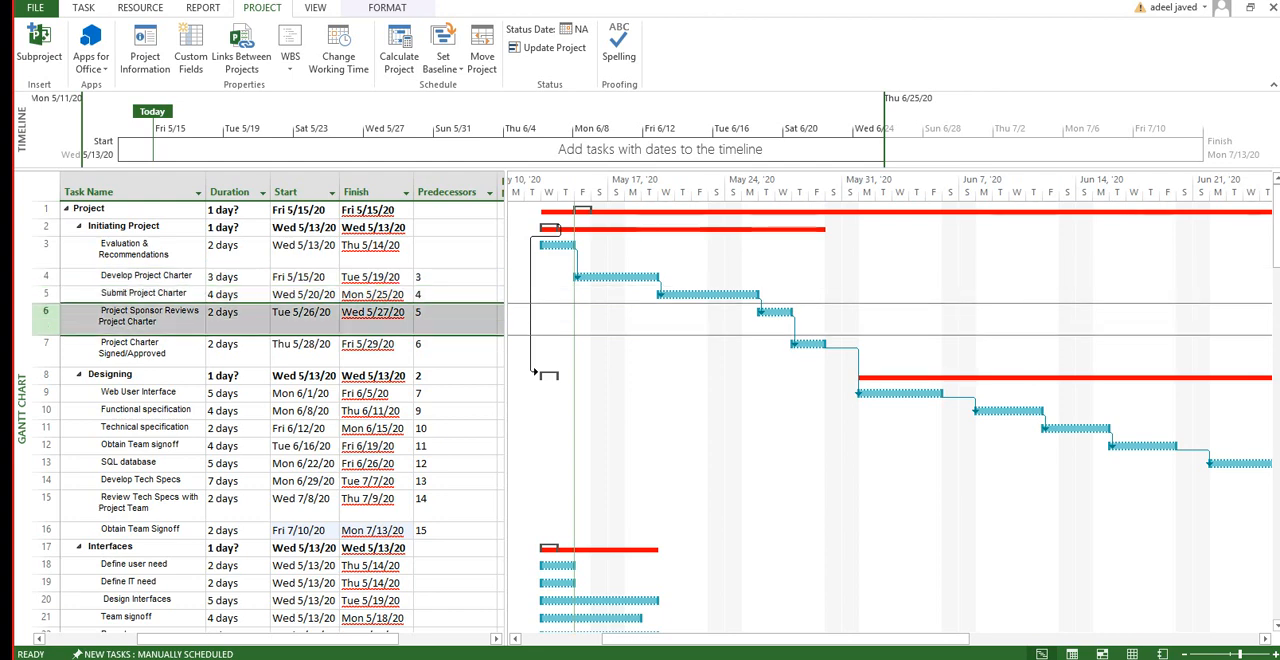
pyautogui.click(808, 344)
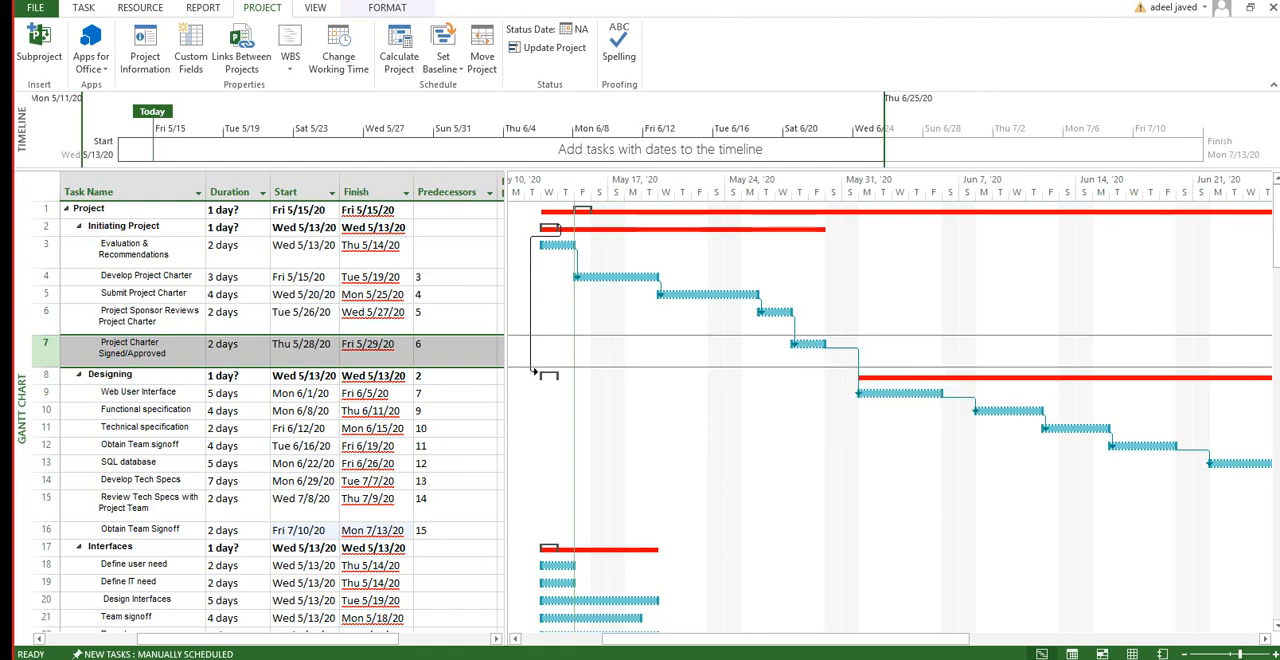
pyautogui.click(617, 277)
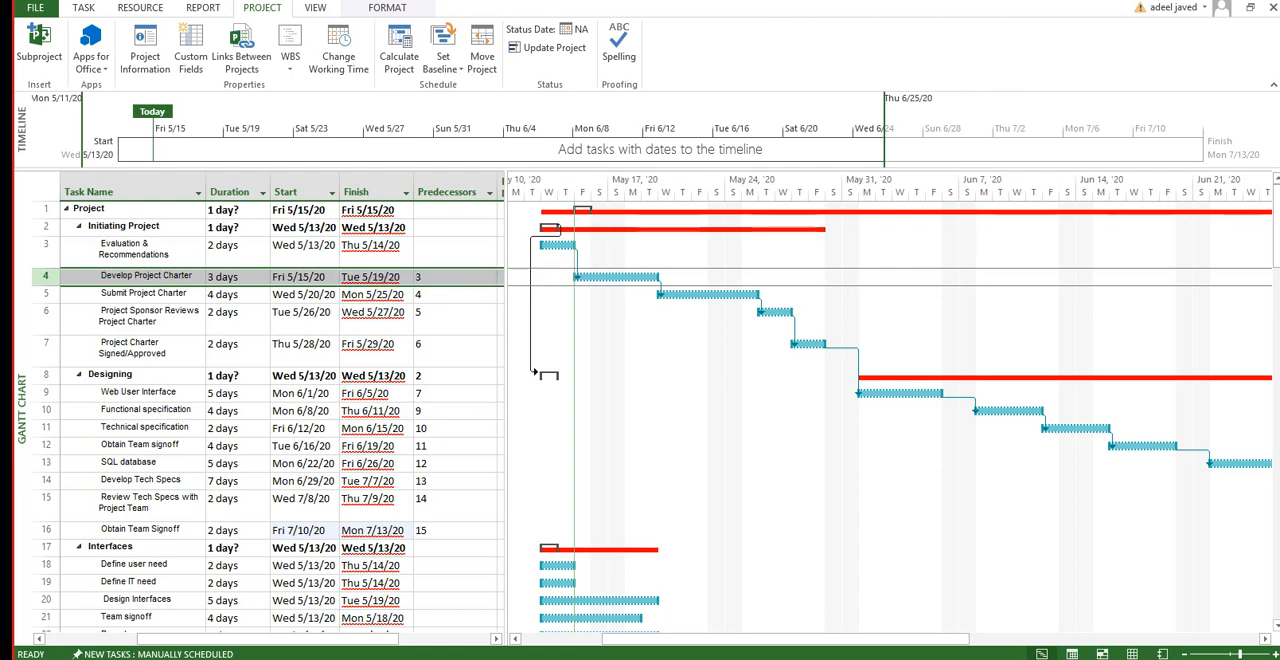
pyautogui.moveTo(691, 294)
pyautogui.click(45, 294)
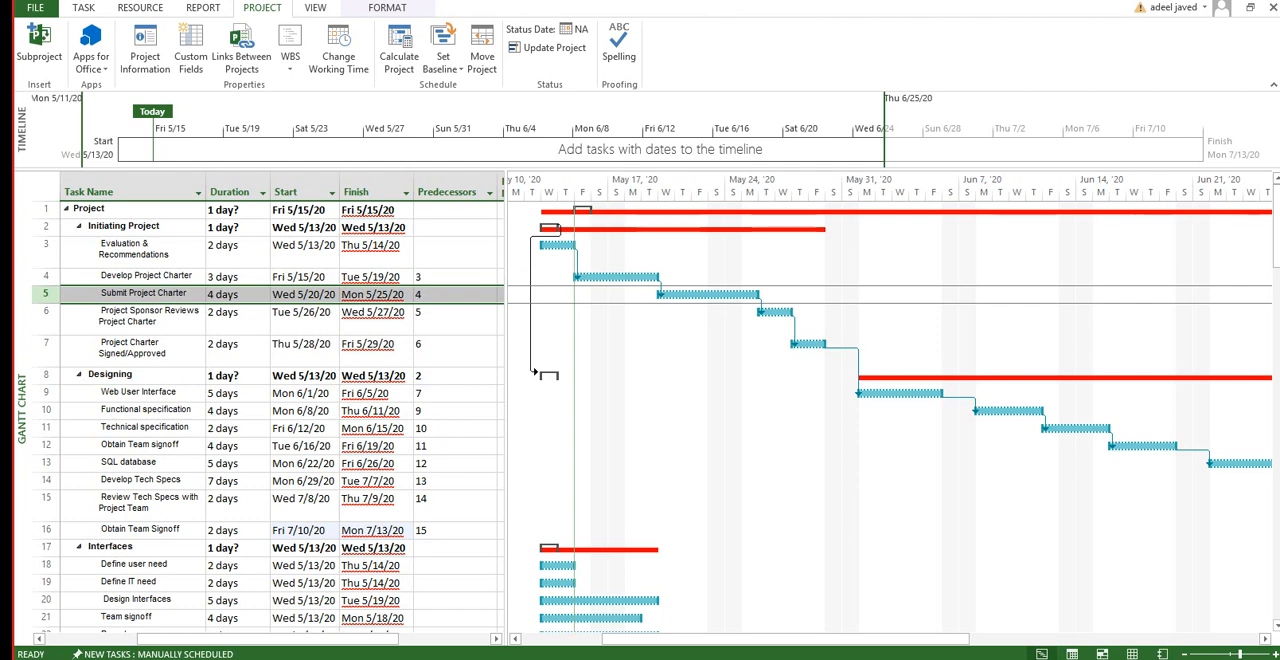
pyautogui.moveTo(785, 639); pyautogui.dragTo(715, 639)
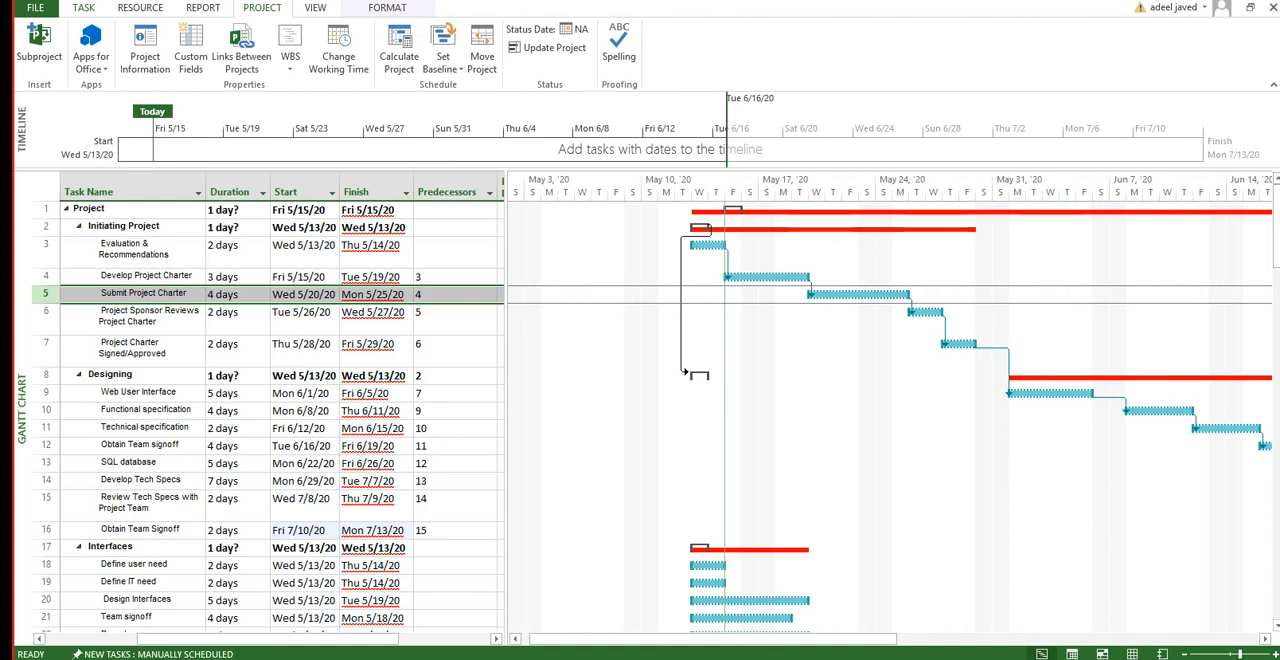
# Step: Switch the schedule to the Network Diagram view and look over the chain of linked task boxes
pyautogui.click(83, 8)
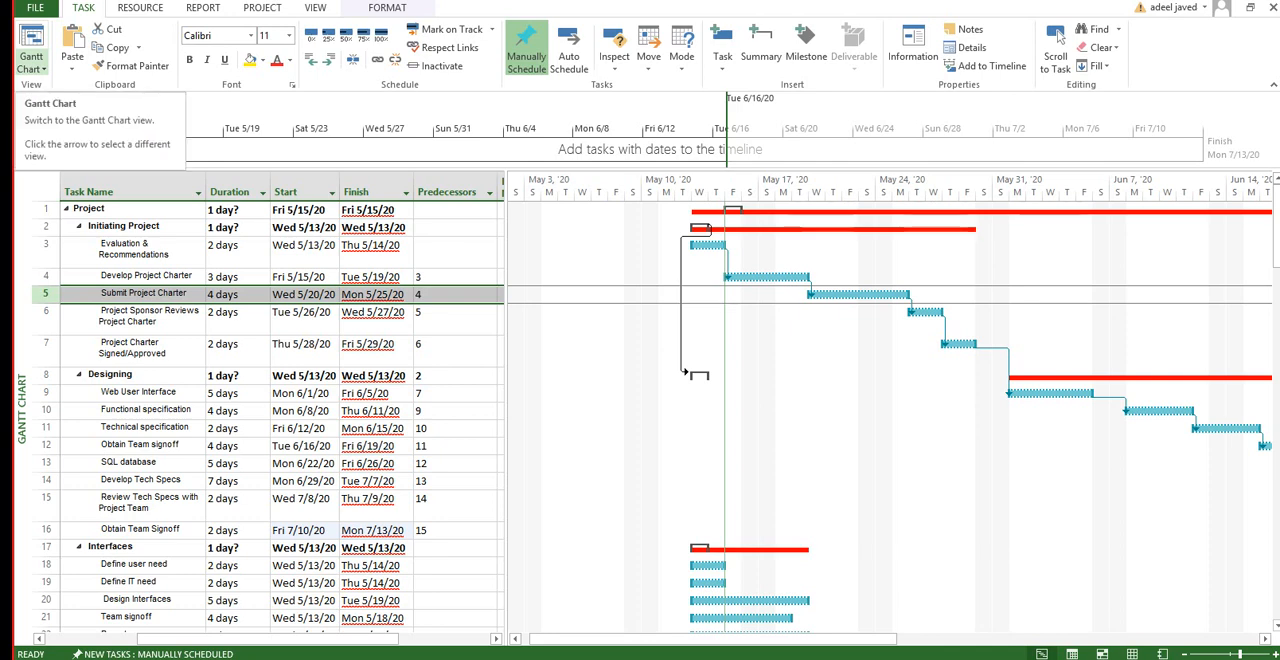
pyautogui.click(30, 68)
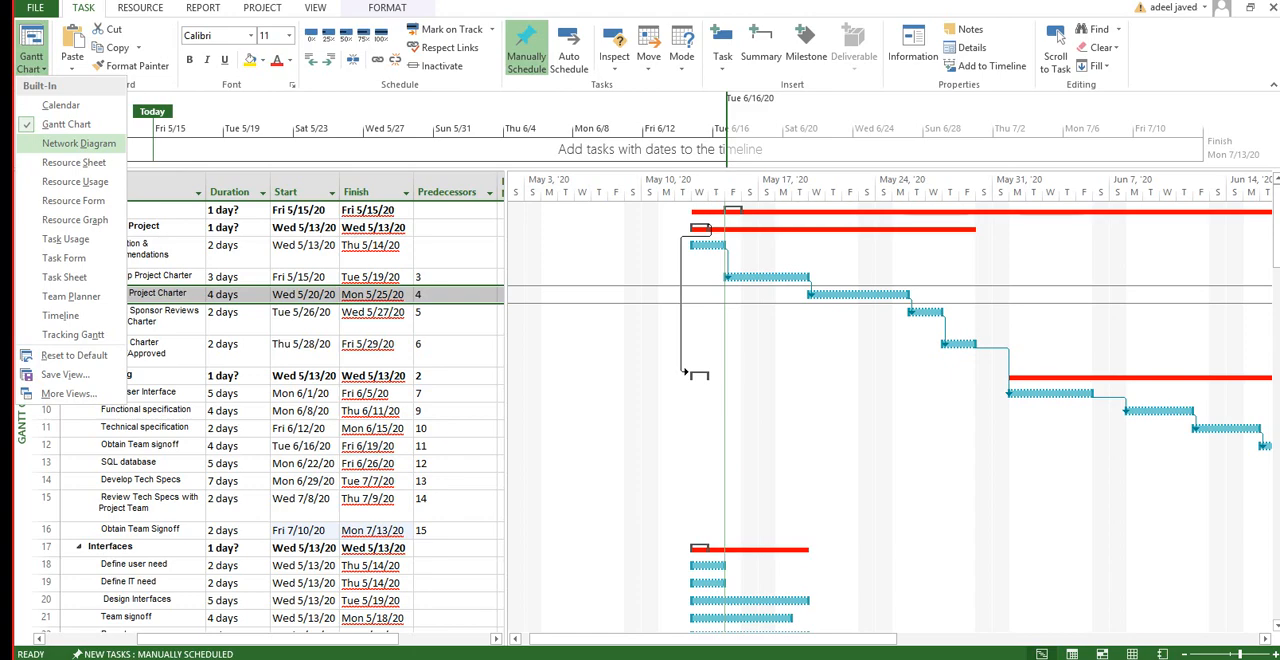
pyautogui.click(78, 143)
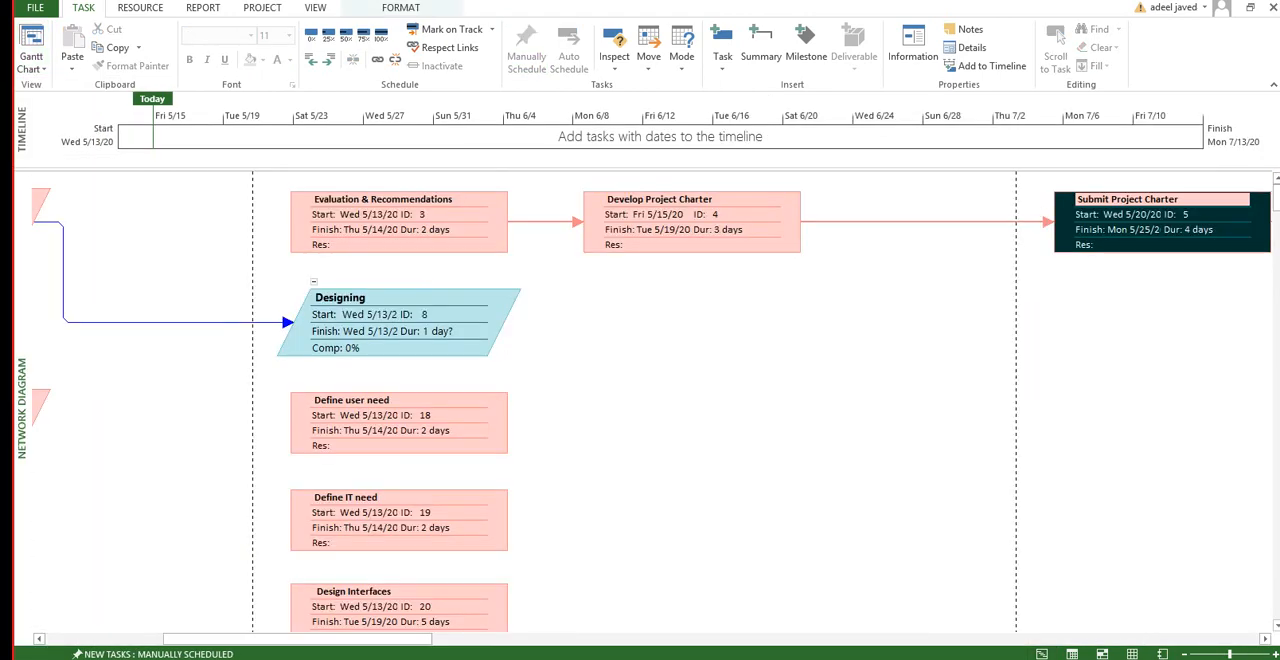
pyautogui.moveTo(297, 639); pyautogui.dragTo(325, 639)
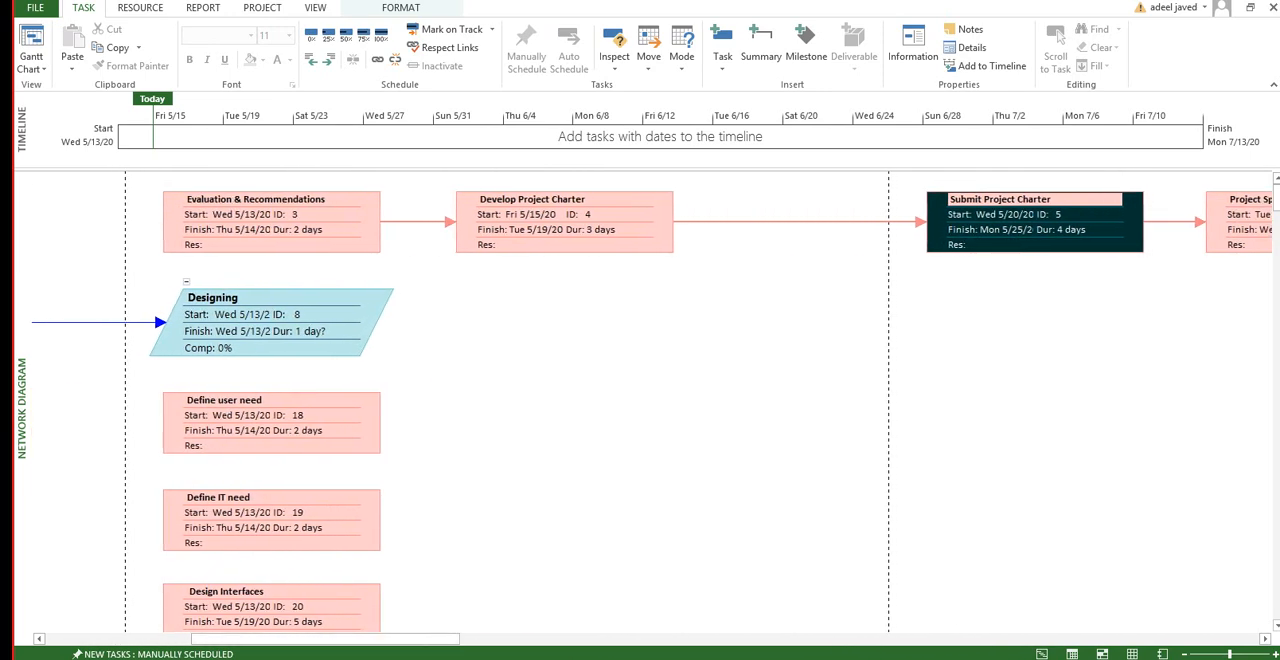
pyautogui.click(316, 230)
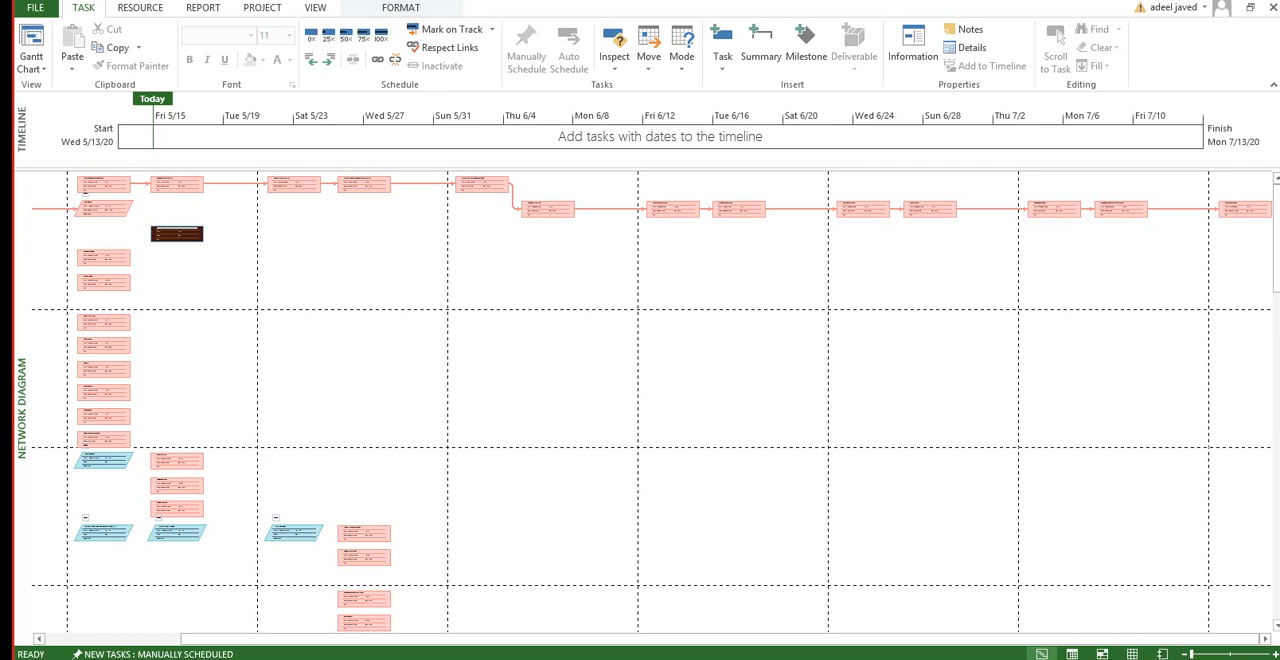
# Step: Return the schedule to the Gantt Chart view and widen the task table to show the full Predecessors column
pyautogui.click(1042, 654)
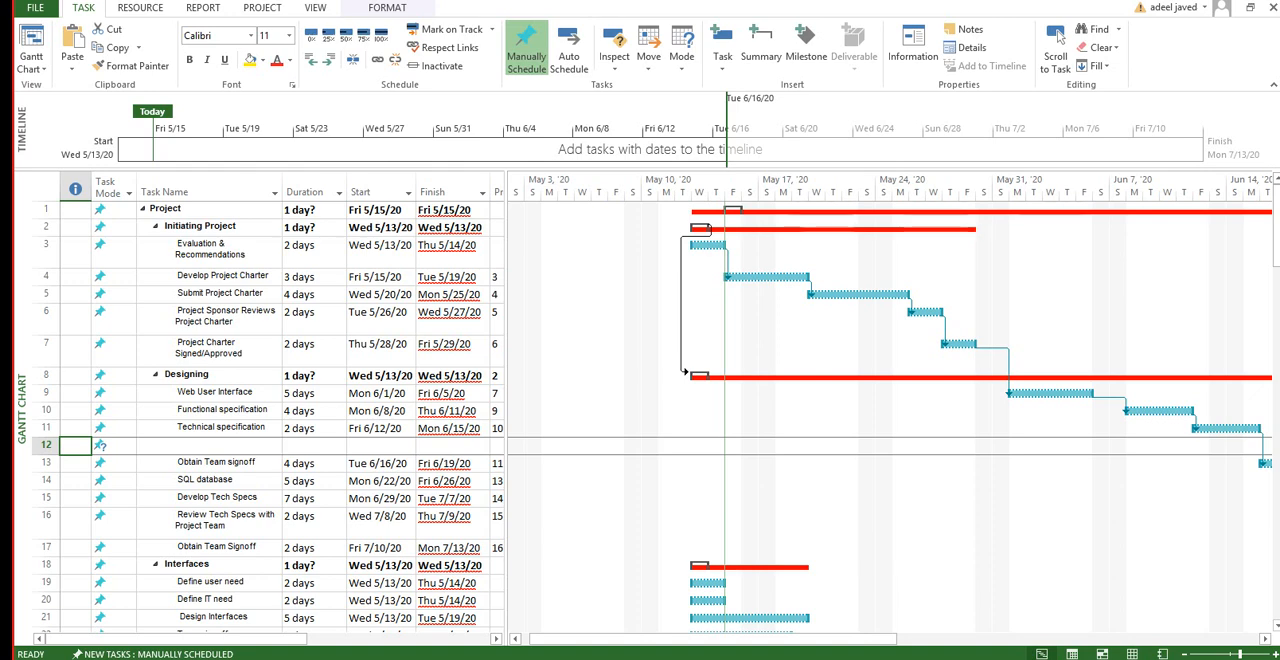
pyautogui.moveTo(506, 400); pyautogui.dragTo(579, 400)
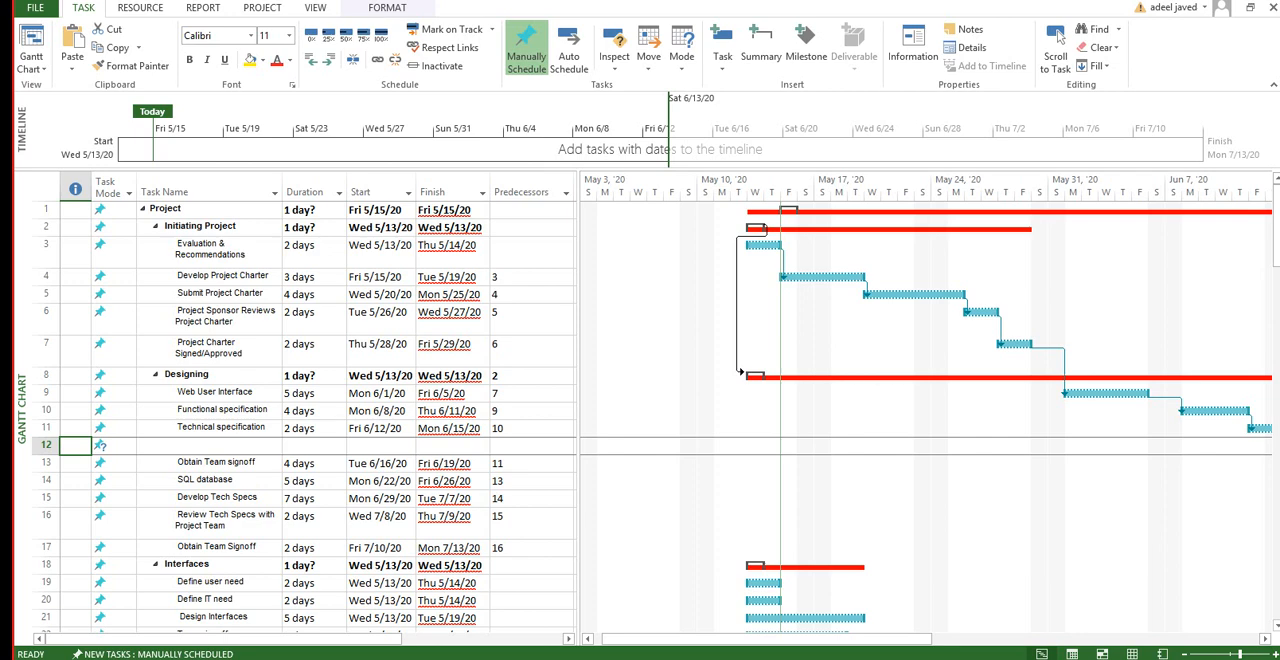
pyautogui.moveTo(578, 400); pyautogui.dragTo(587, 400)
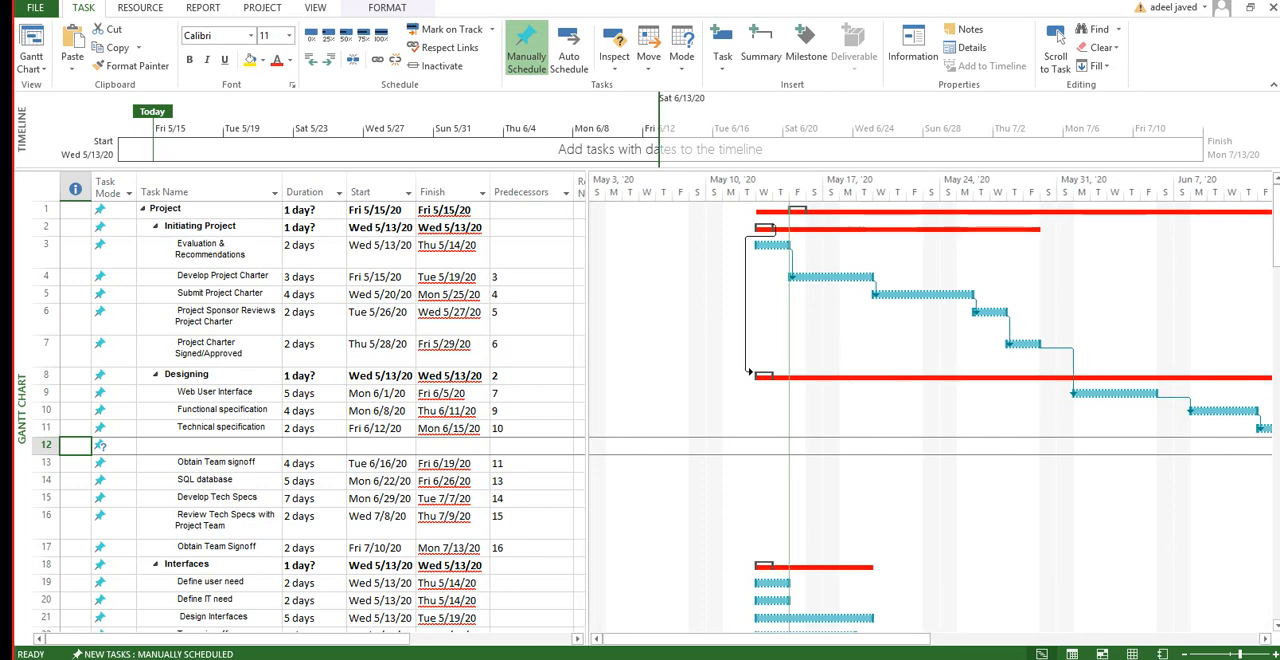
# Step: Delete the empty task row 12 between Technical specification and Obtain Team signoff
pyautogui.click(209, 548)
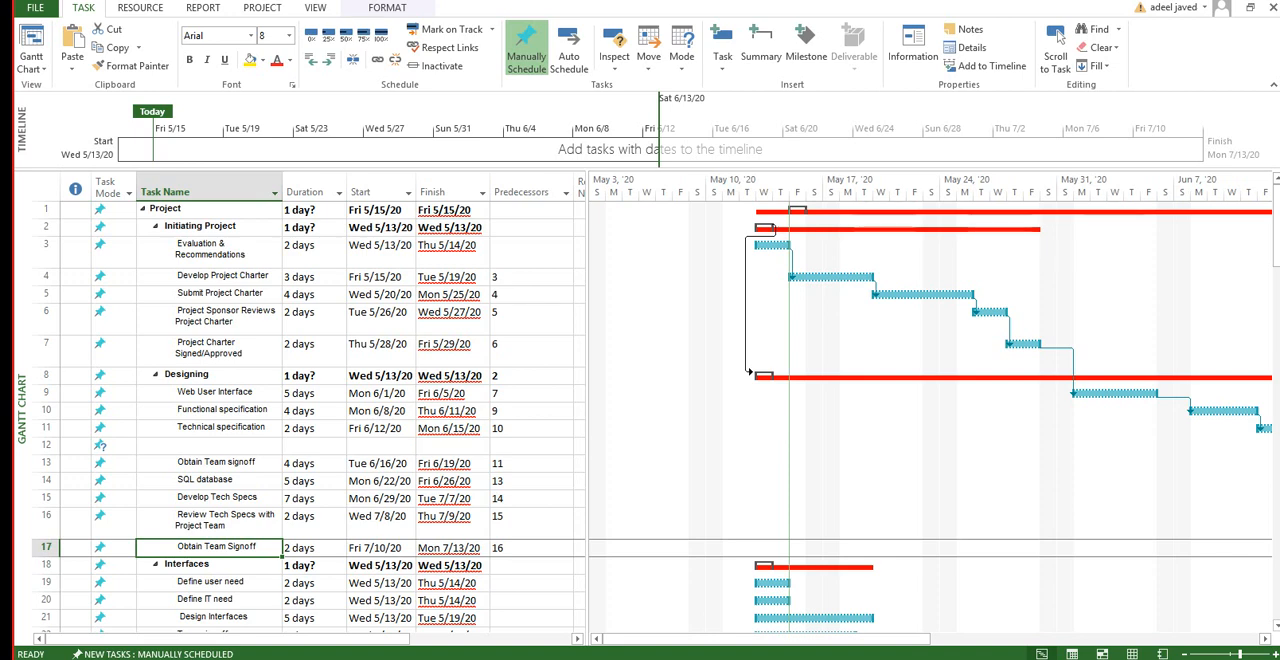
pyautogui.click(531, 481)
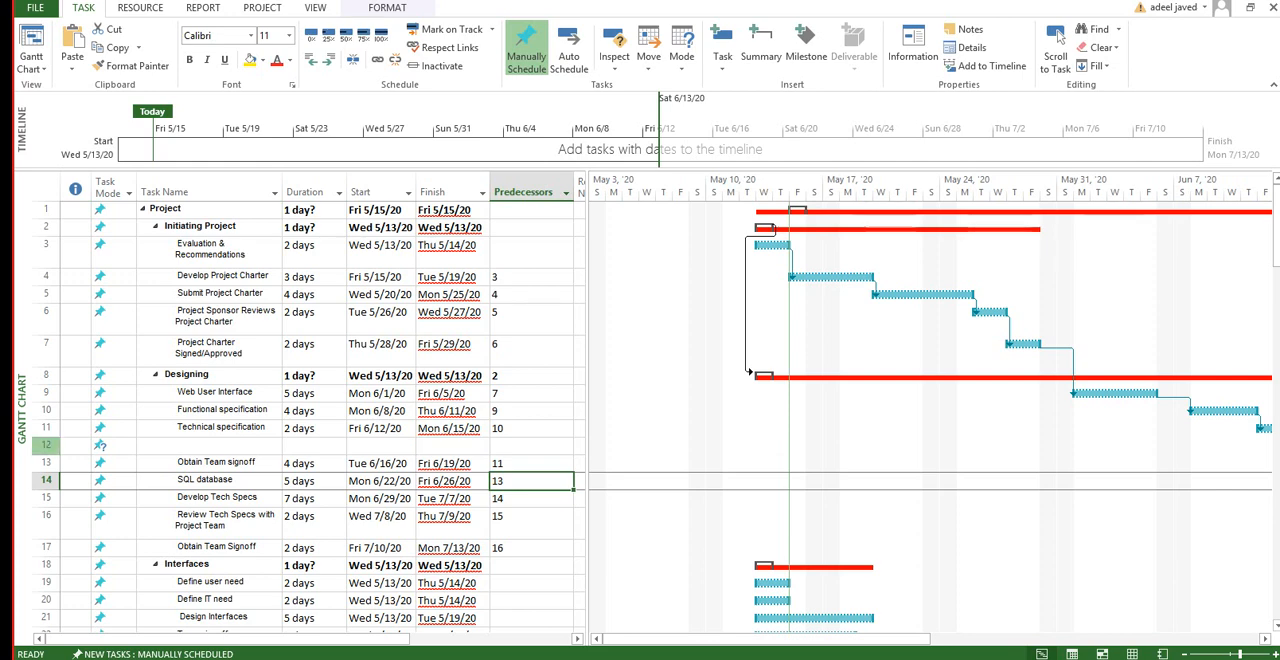
pyautogui.rightClick(45, 445)
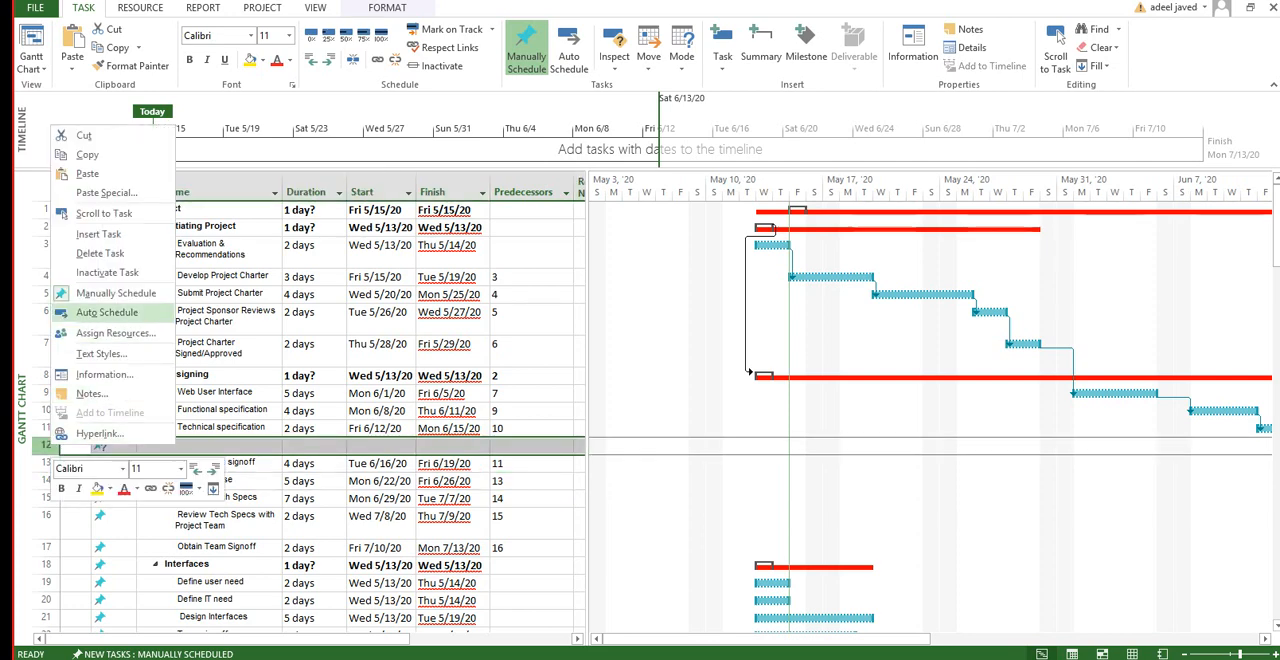
pyautogui.click(100, 253)
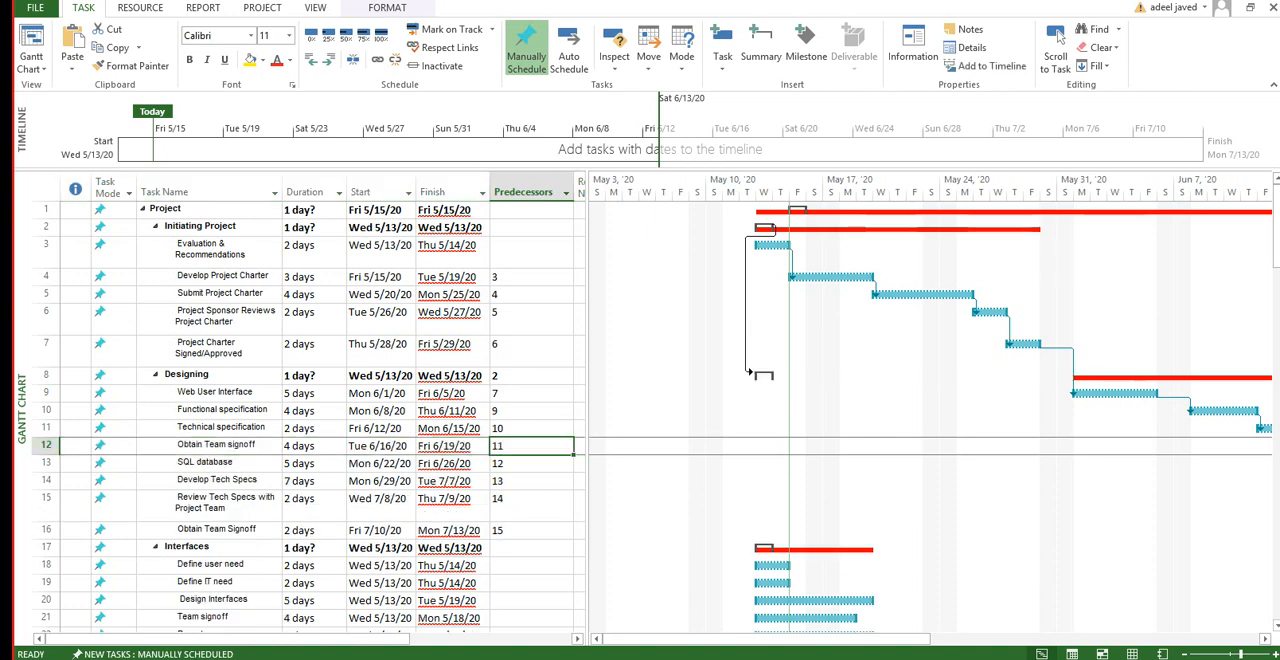
# Step: Set predecessor 9 for both Technical specification and the Obtain Team signoff task directly below it
pyautogui.write('10')
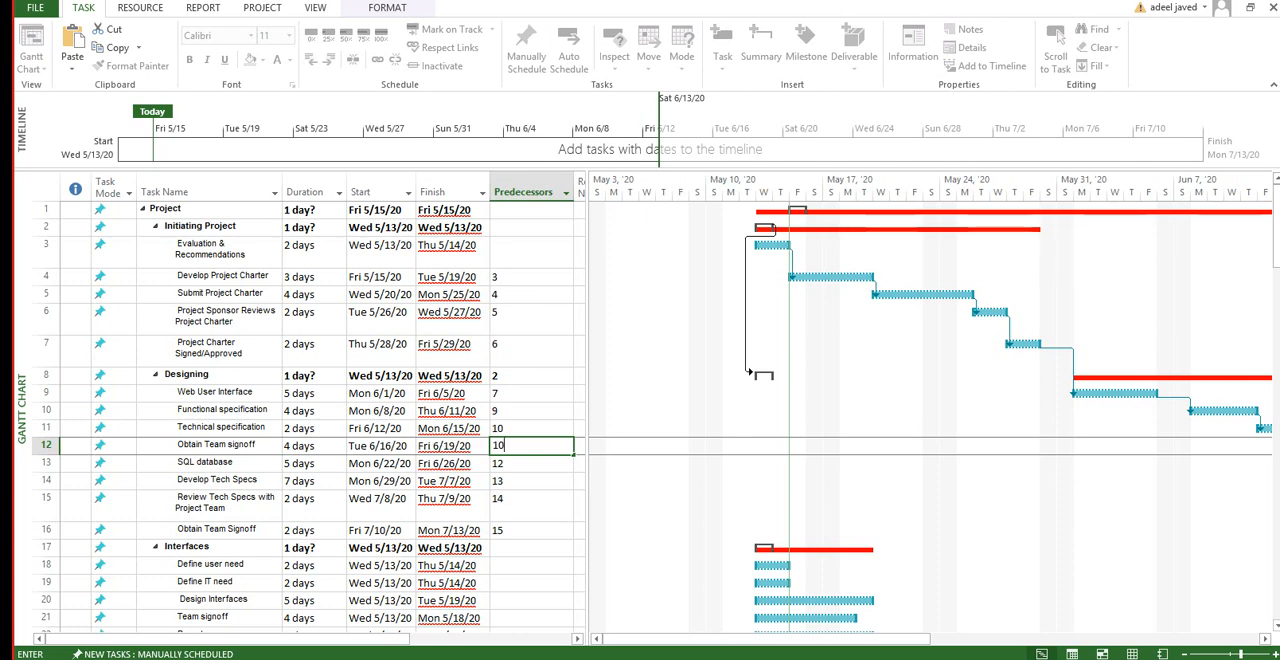
pyautogui.press('Up')
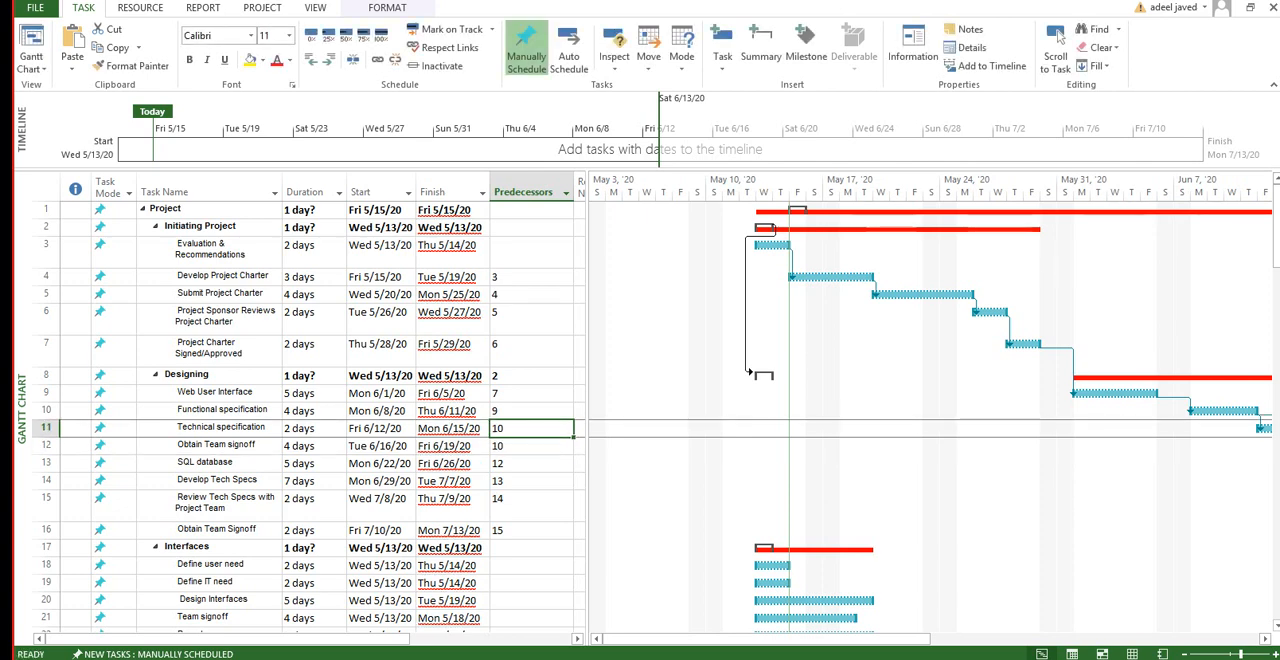
pyautogui.write('9')
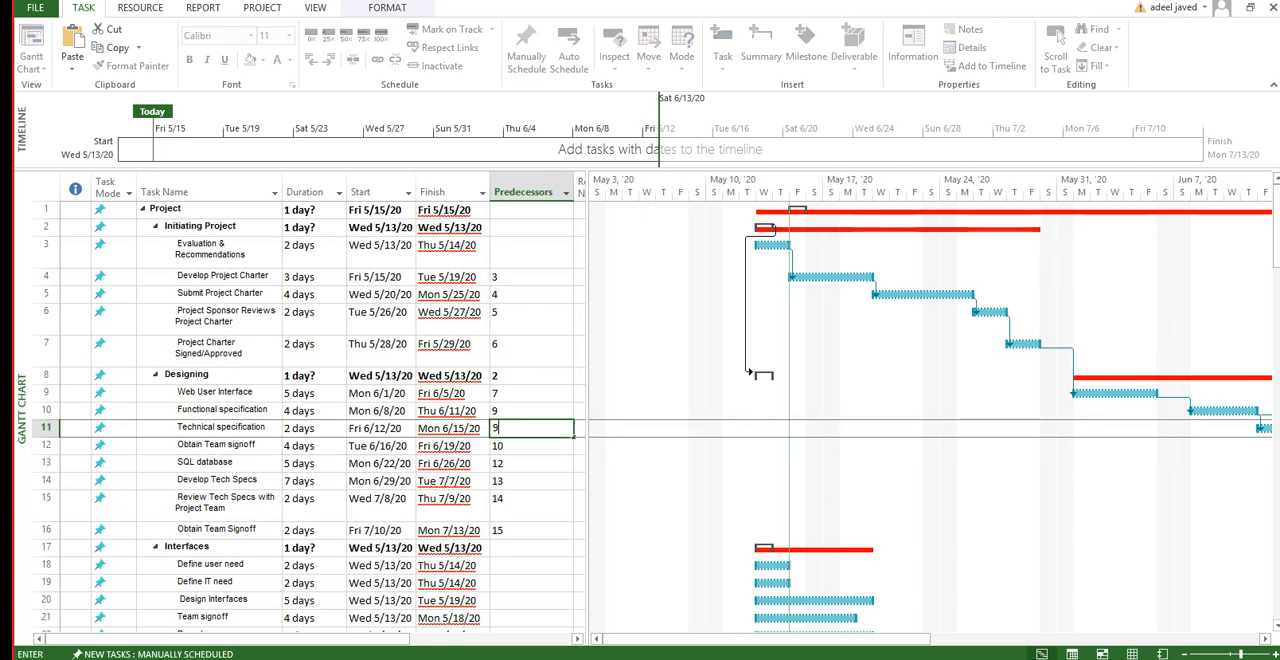
pyautogui.press('Return')
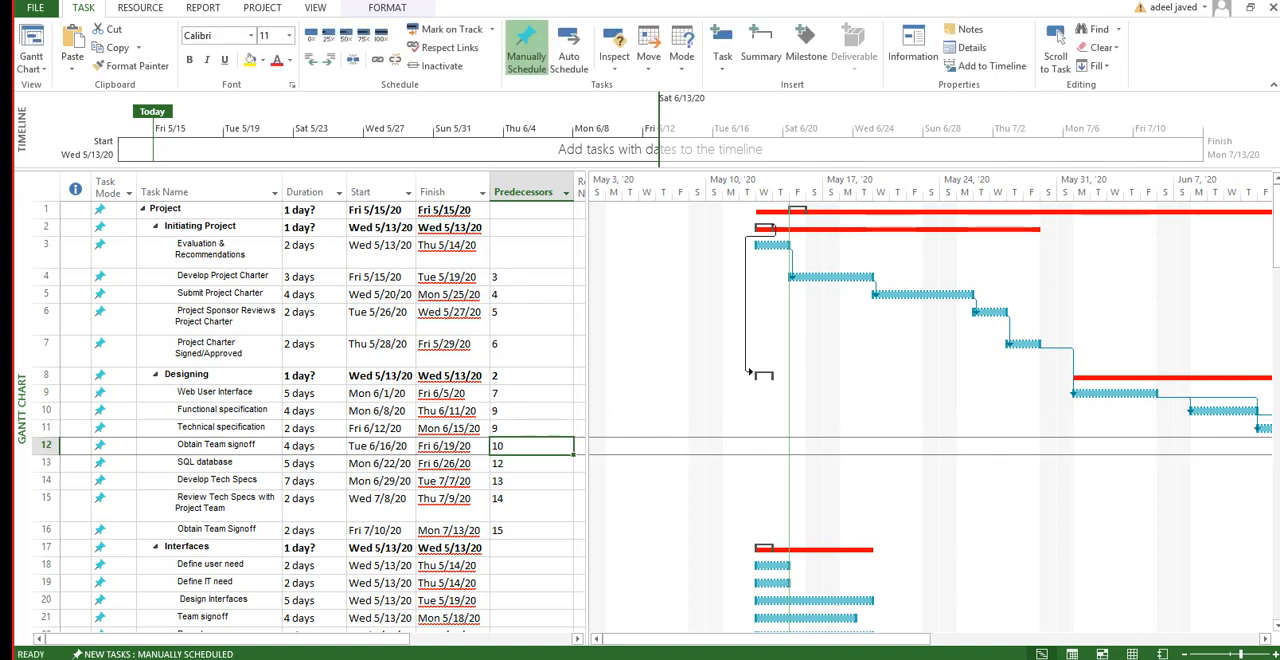
pyautogui.write('9')
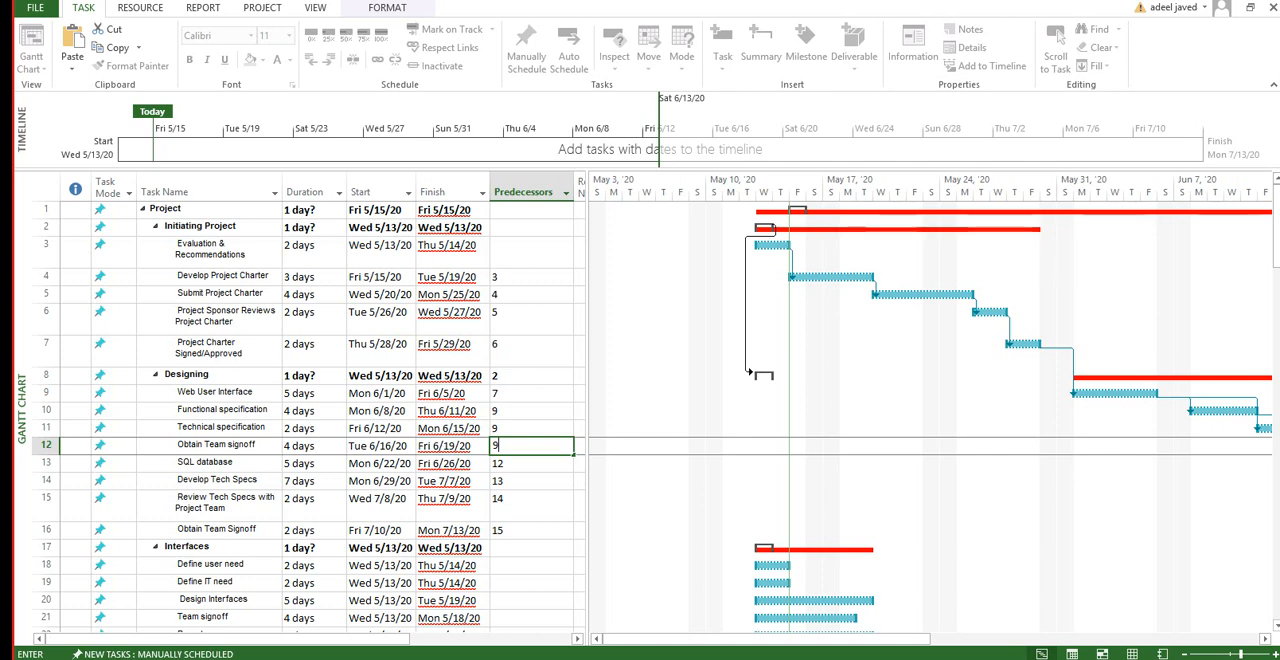
pyautogui.click(531, 411)
pyautogui.click(531, 428)
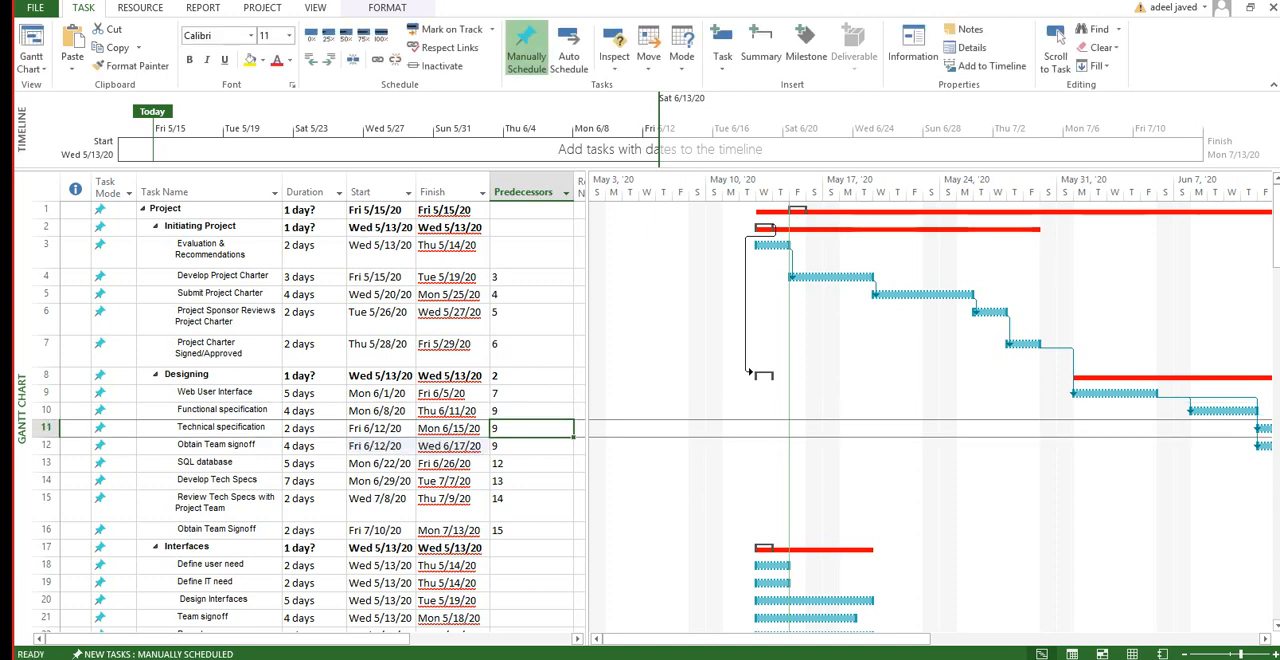
pyautogui.click(531, 446)
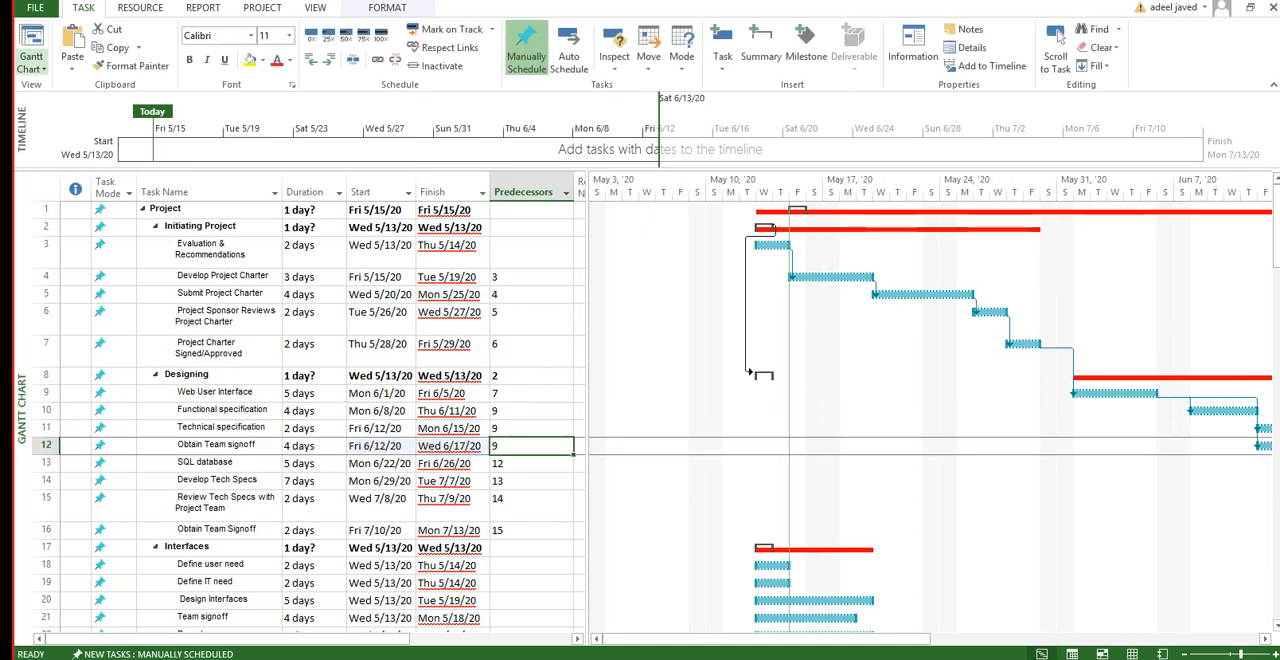
# Step: Examine in the Network Diagram view how Functional specification, Technical specification and Obtain Team signoff link to Web User Interface
pyautogui.click(30, 66)
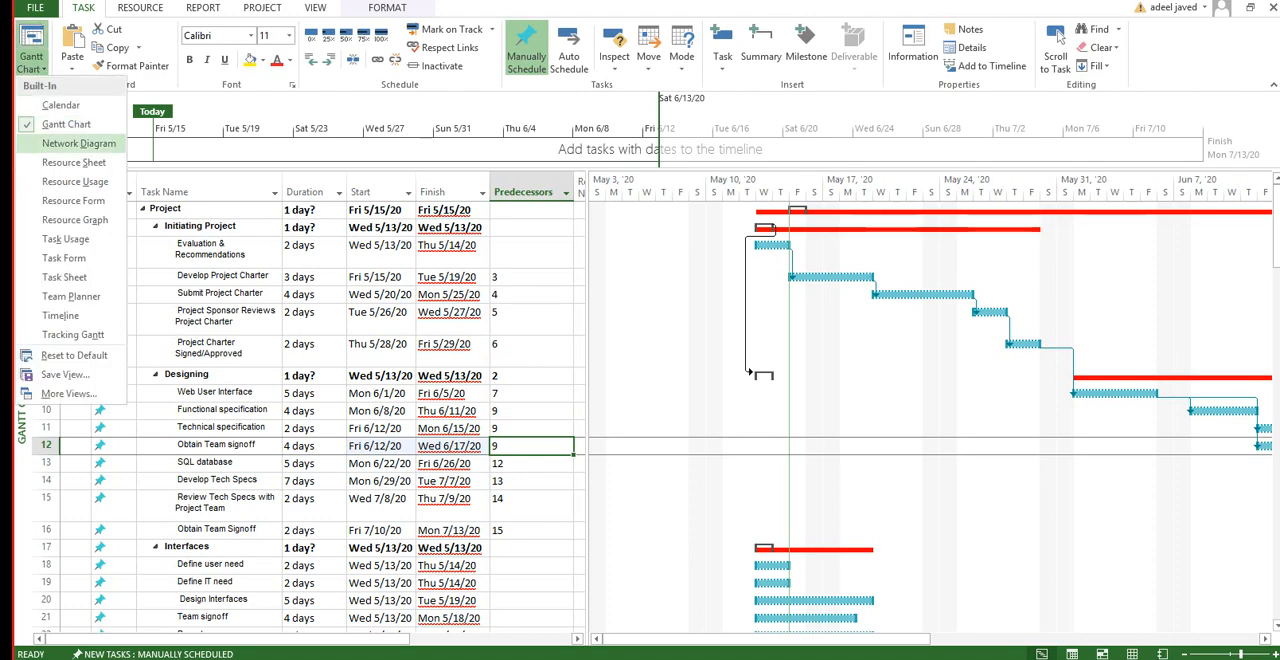
pyautogui.click(78, 143)
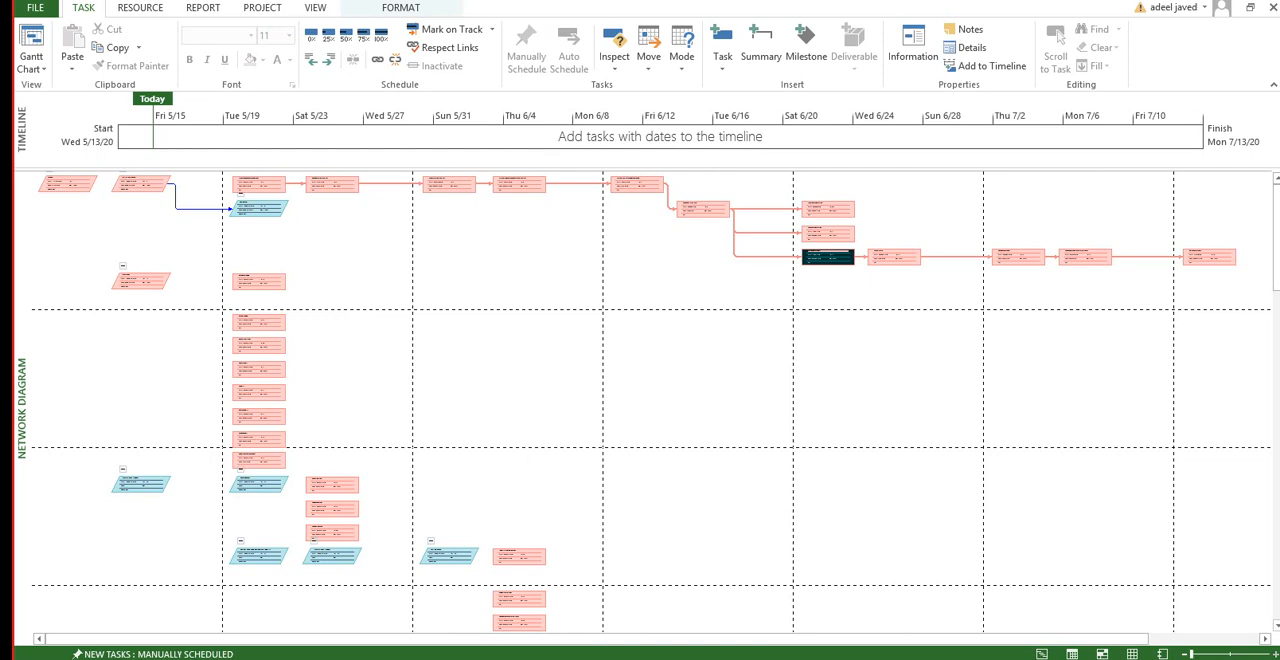
pyautogui.click(1275, 654)
pyautogui.click(1275, 654)
pyautogui.click(1275, 654)
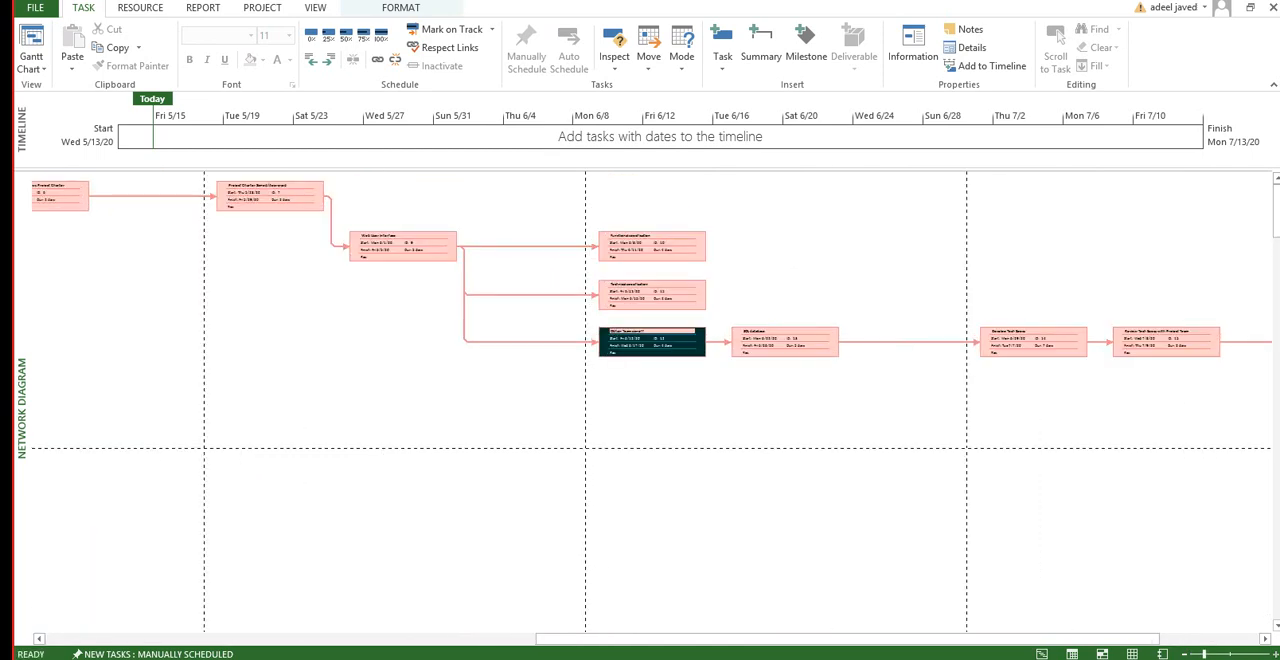
pyautogui.click(1275, 654)
pyautogui.click(1275, 654)
pyautogui.click(1275, 654)
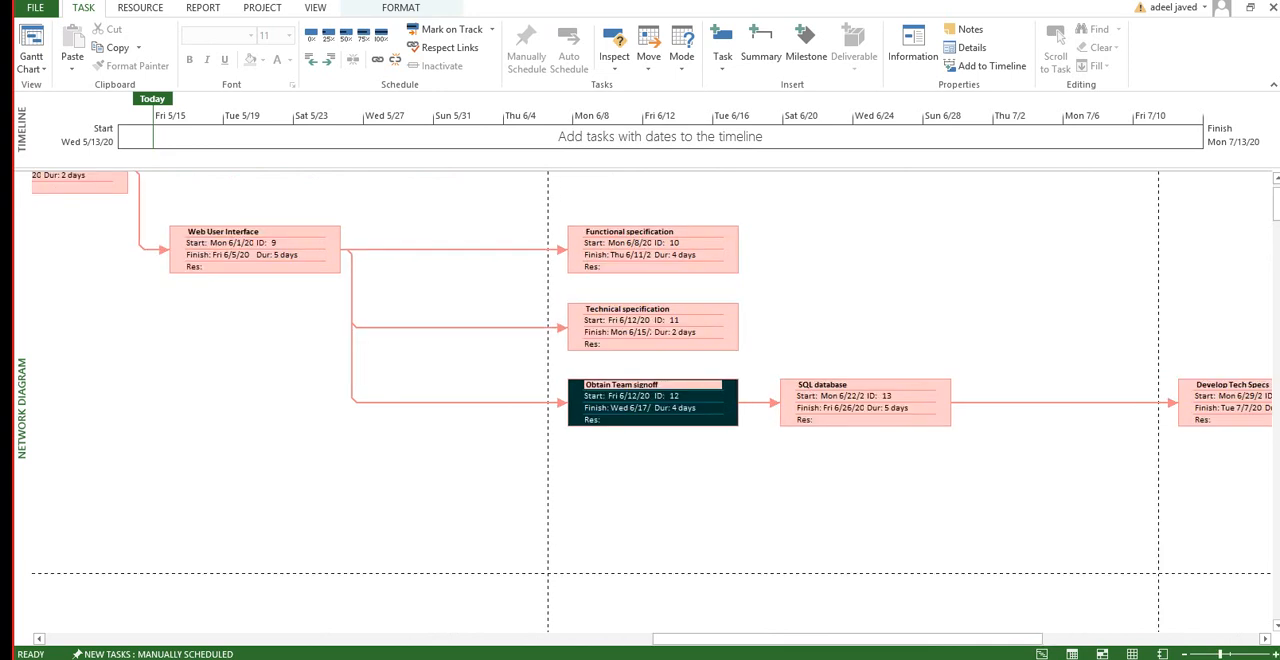
pyautogui.click(653, 244)
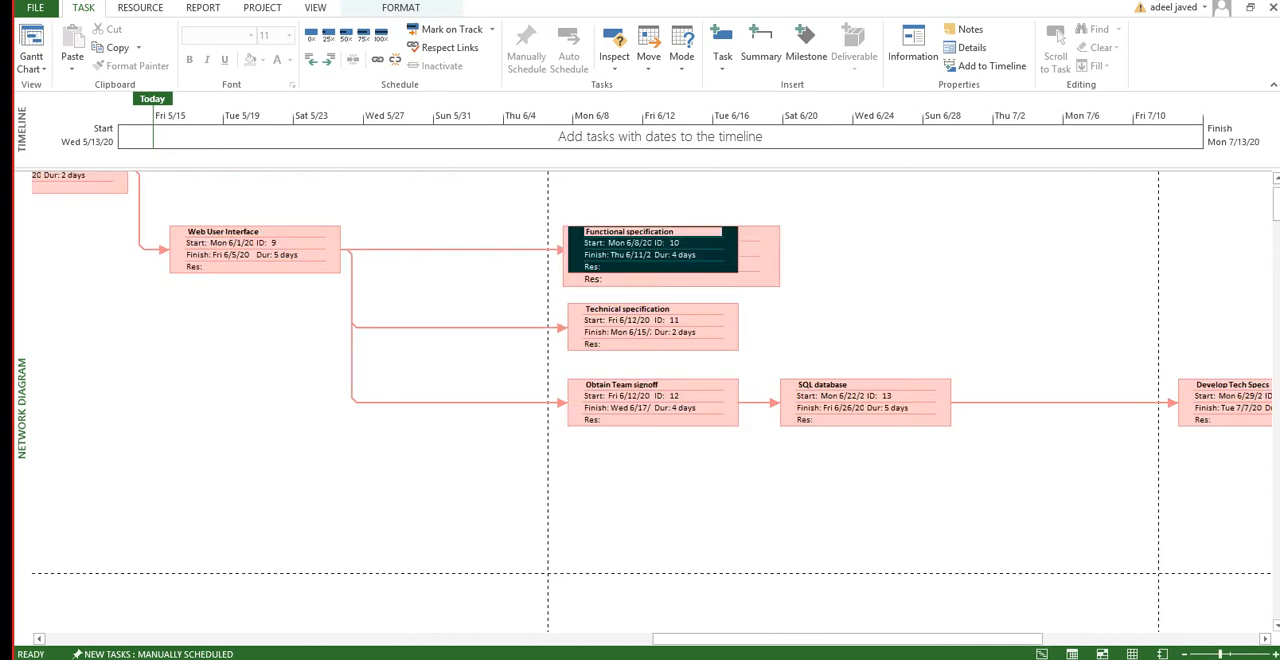
pyautogui.click(686, 321)
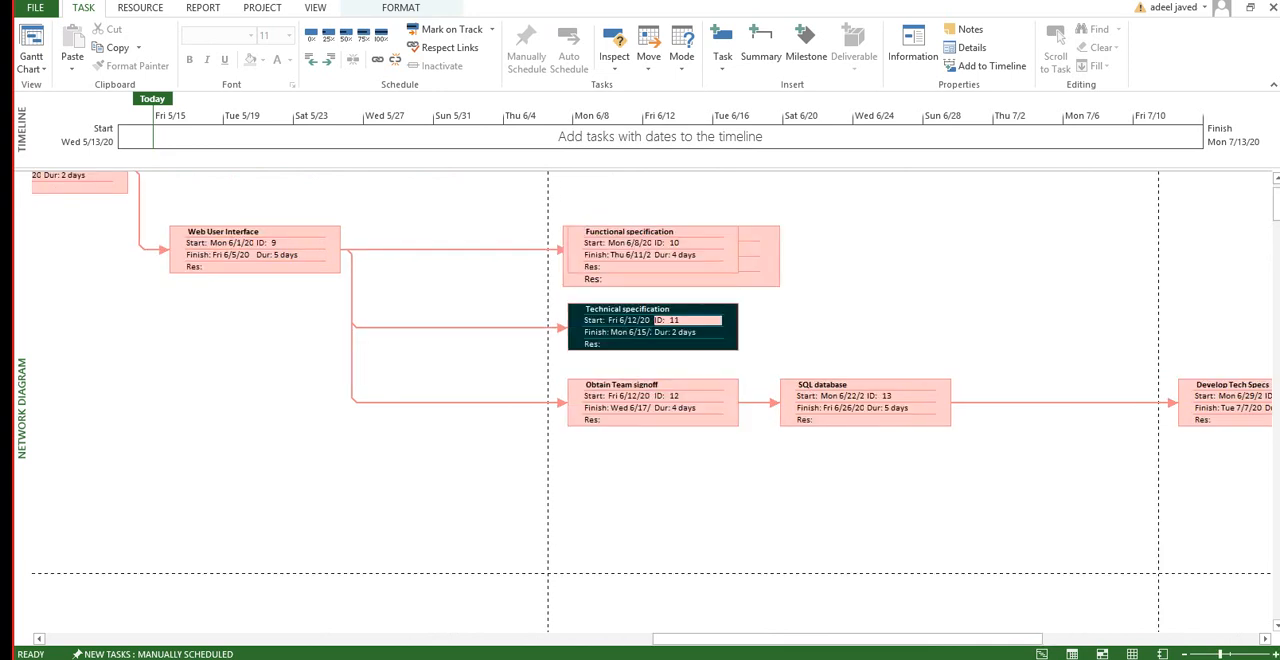
pyautogui.click(686, 397)
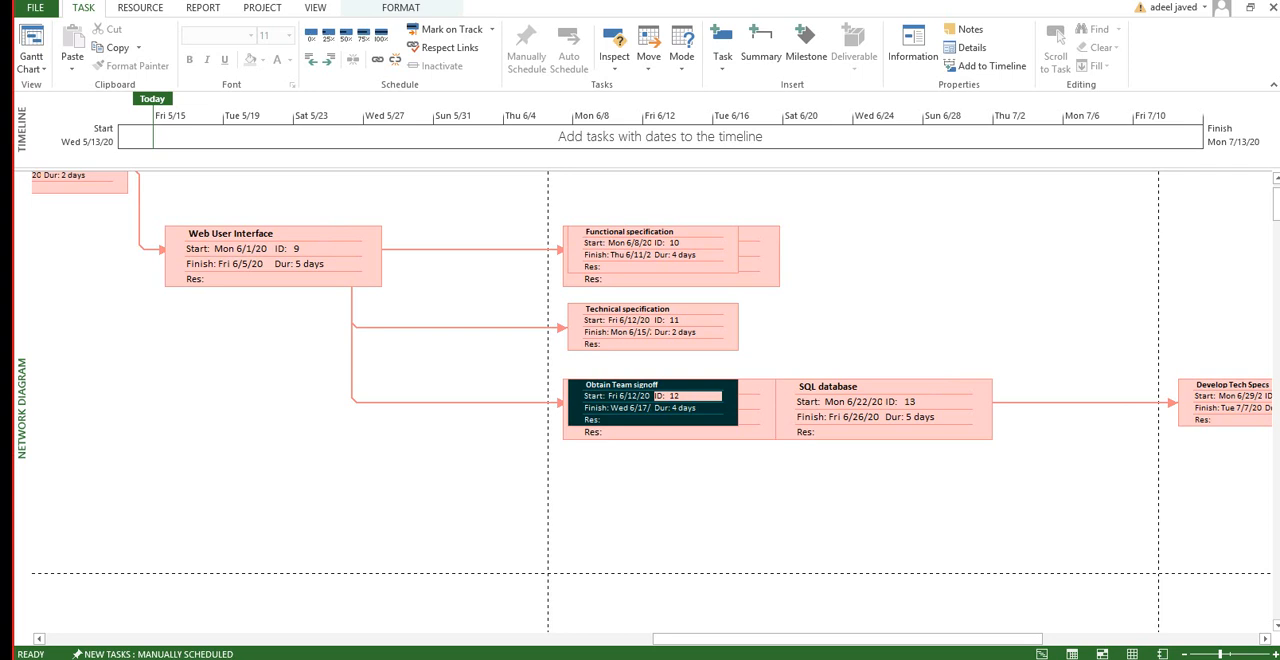
# Step: Return to the Gantt Chart view and set predecessors 10, 11 and 12 for SQL database
pyautogui.click(31, 66)
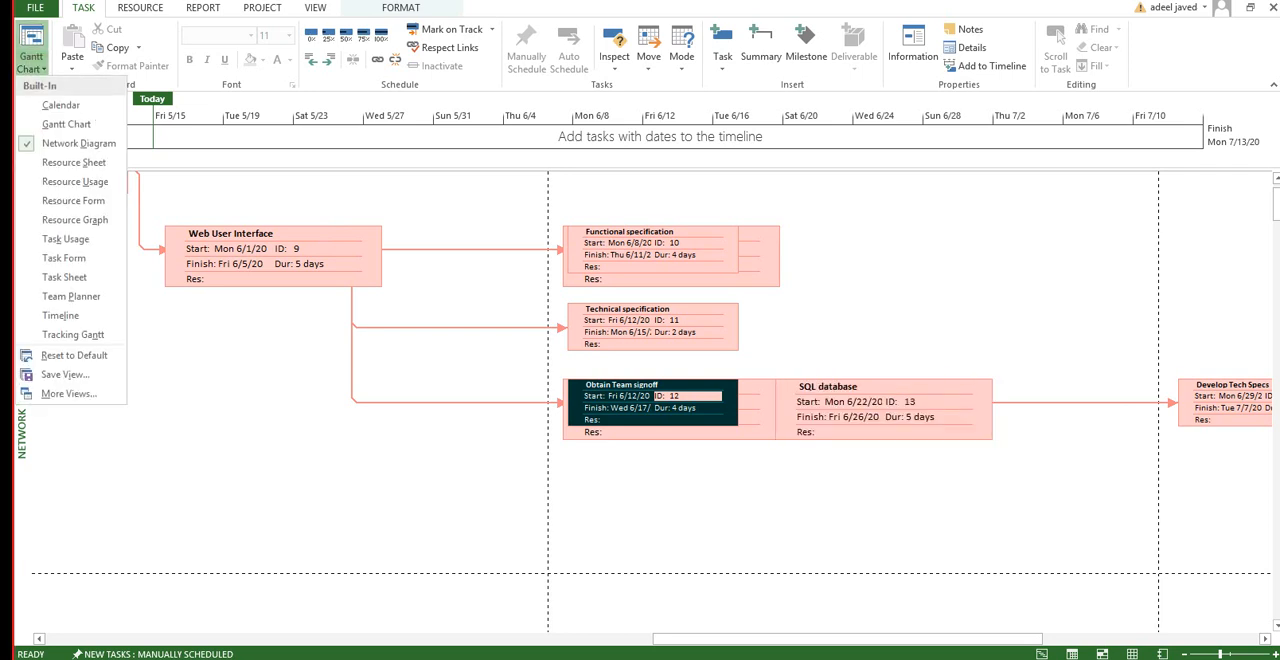
pyautogui.click(66, 124)
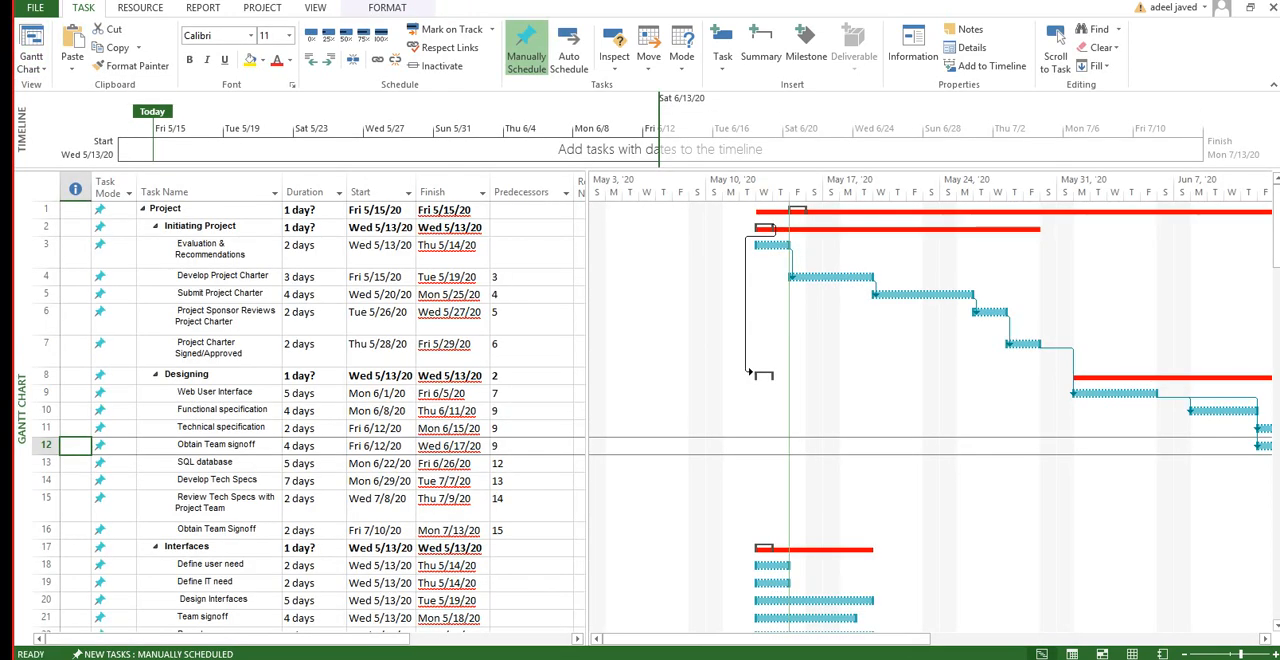
pyautogui.click(531, 464)
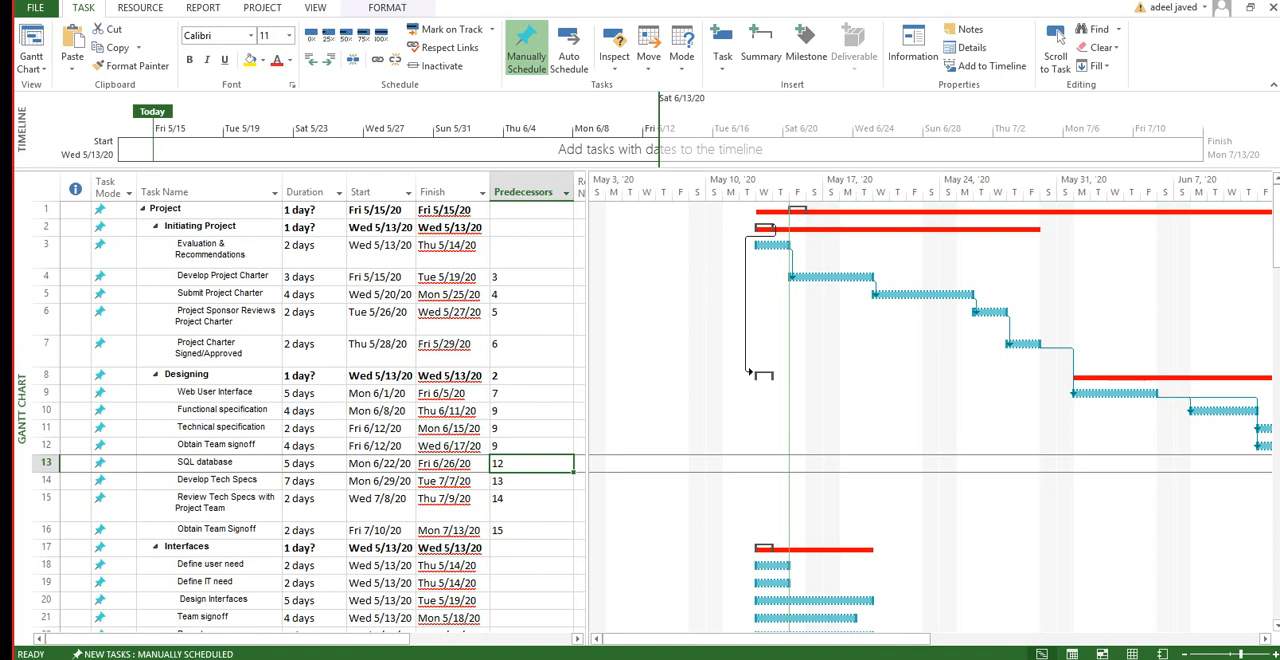
pyautogui.write('1')
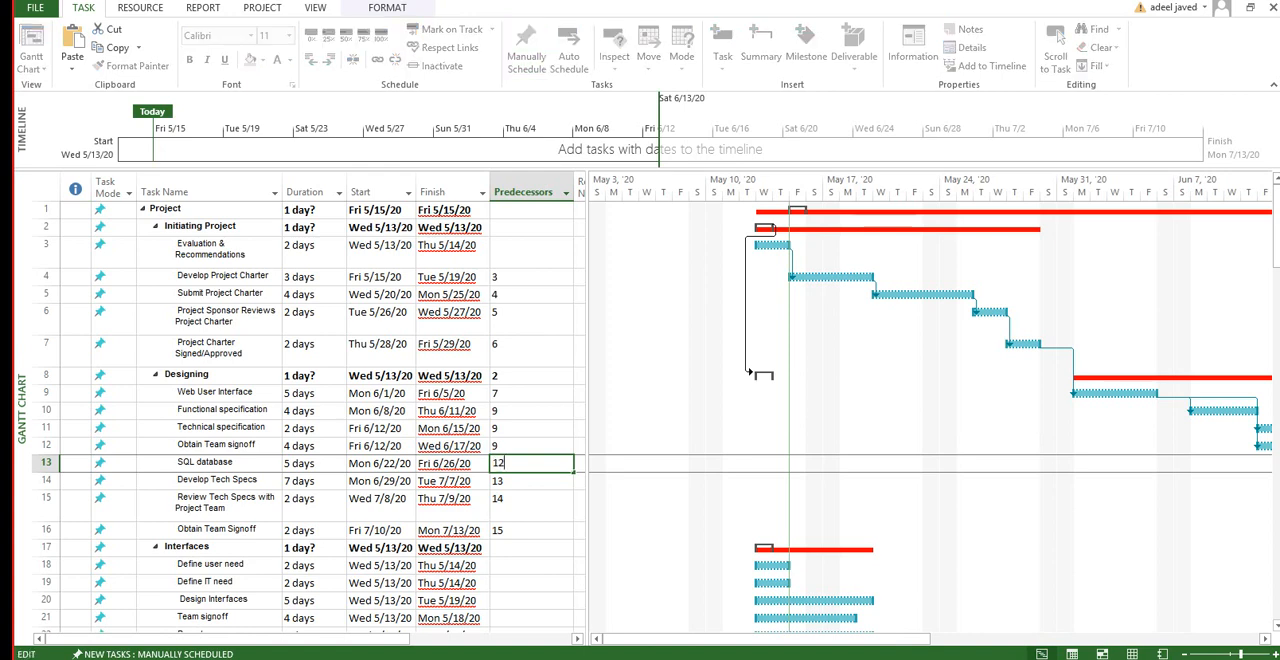
pyautogui.press('BackSpace')
pyautogui.write('10,11,12')
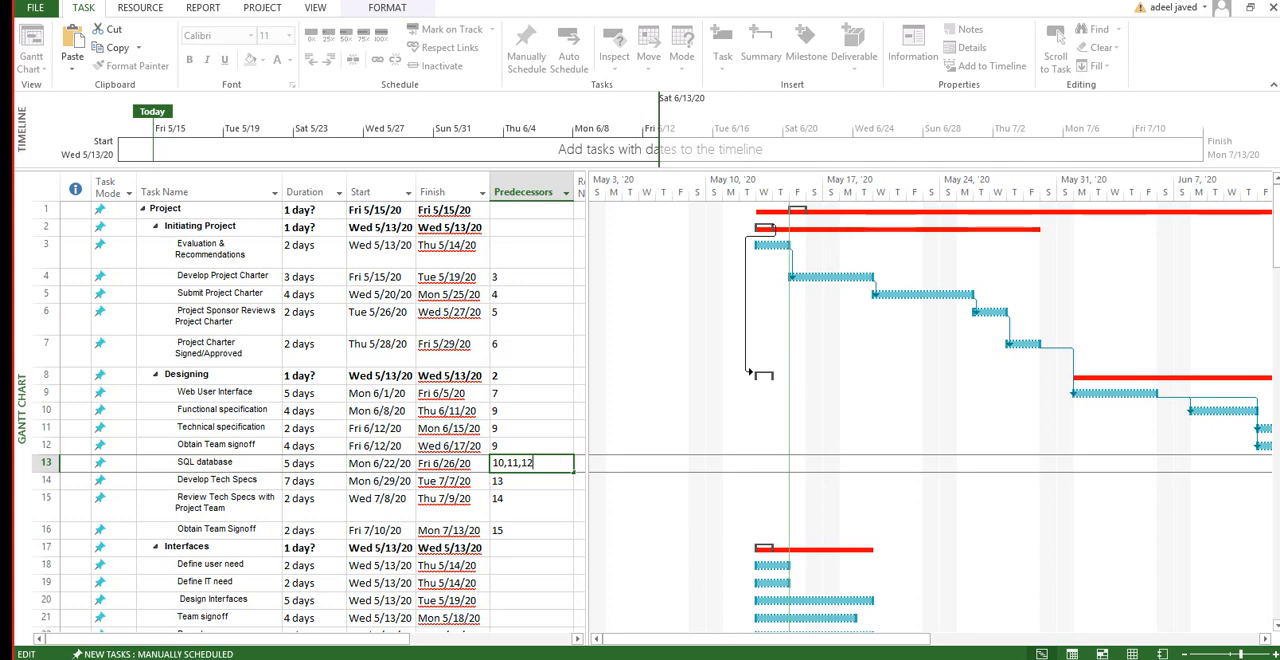
pyautogui.click(531, 583)
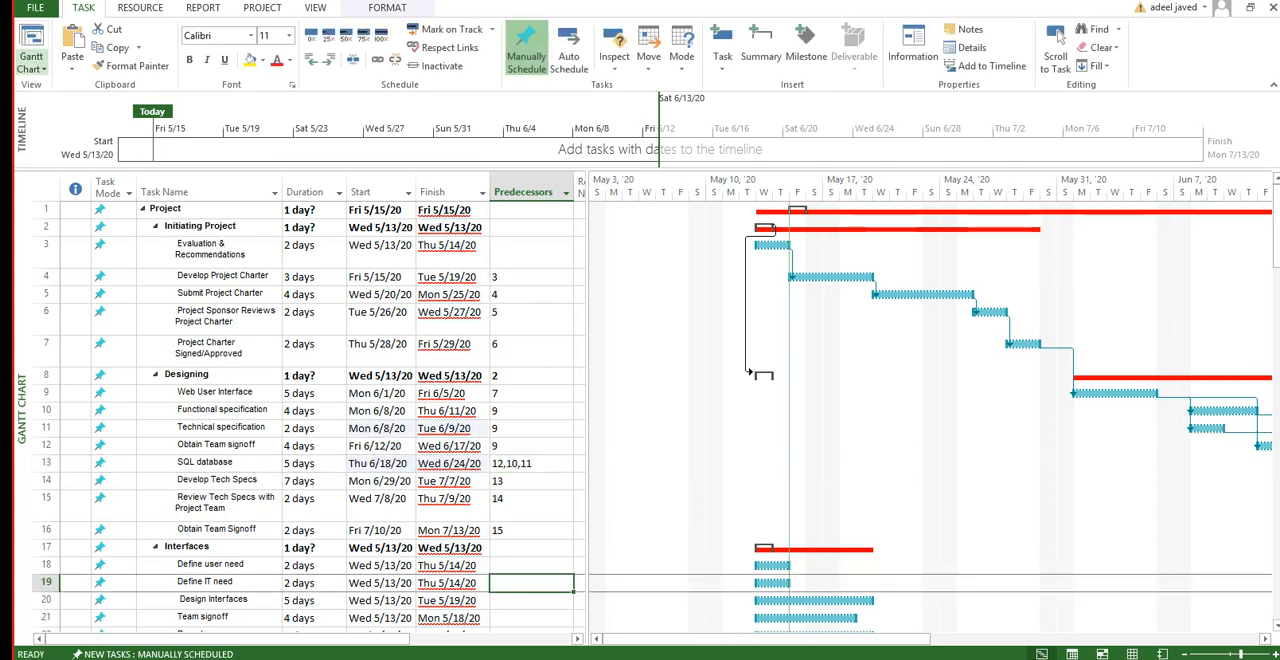
# Step: Examine the links between SQL database and its predecessors in the Network Diagram view, and return to the Gantt Chart
pyautogui.click(31, 64)
pyautogui.click(78, 143)
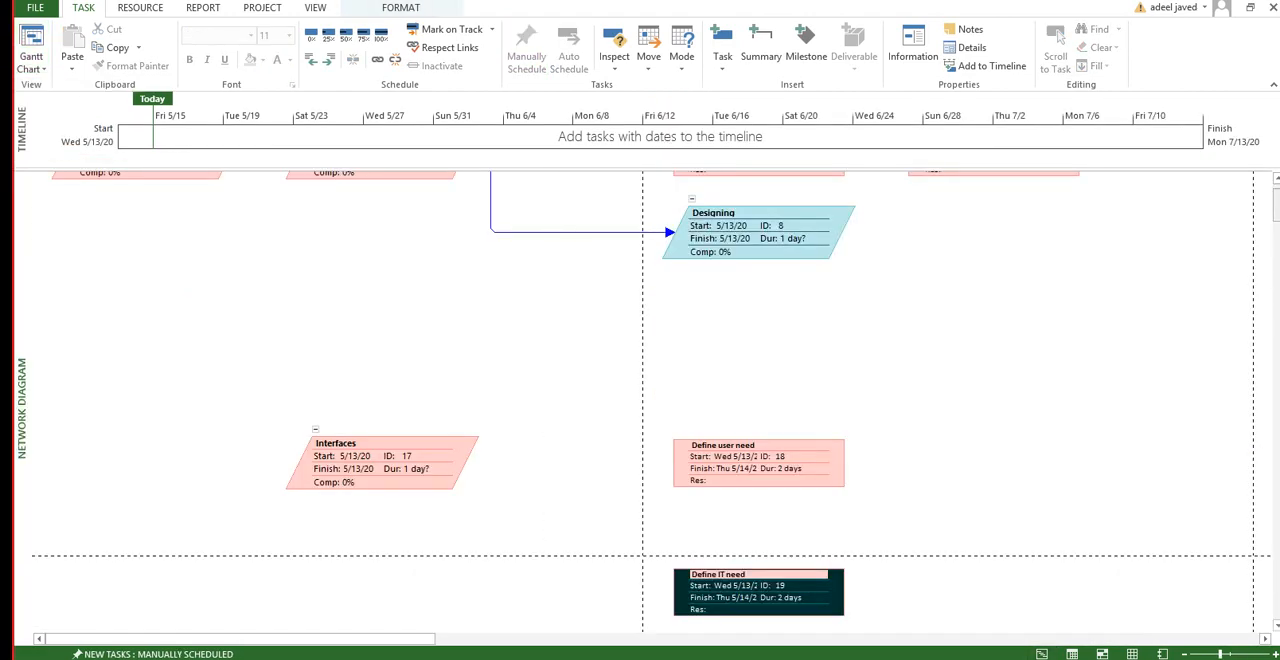
pyautogui.moveTo(1279, 212); pyautogui.dragTo(1279, 214)
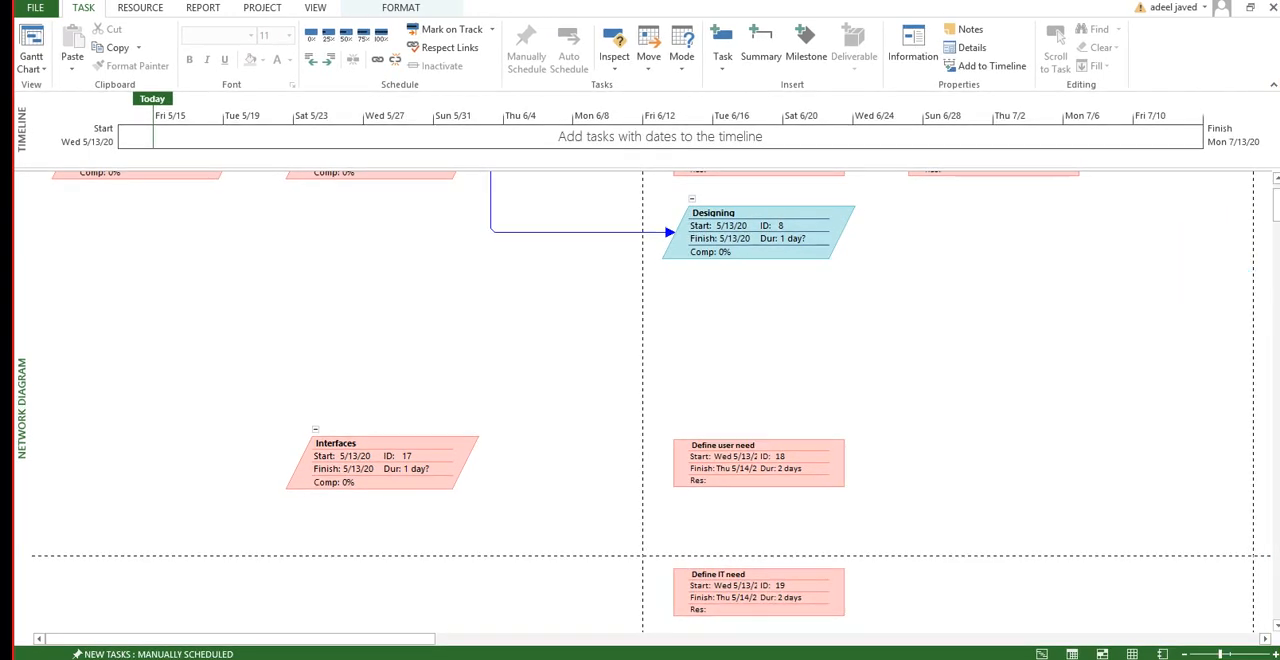
pyautogui.scroll(2, 649, 414)
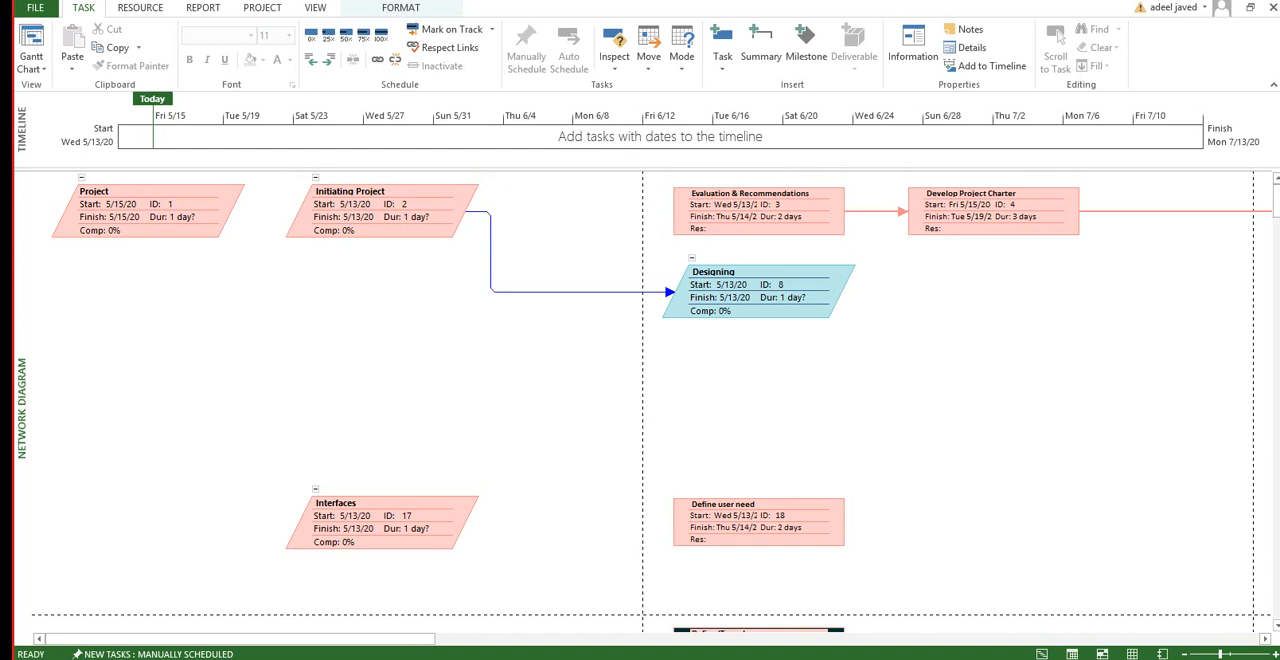
pyautogui.moveTo(240, 639); pyautogui.dragTo(807, 639)
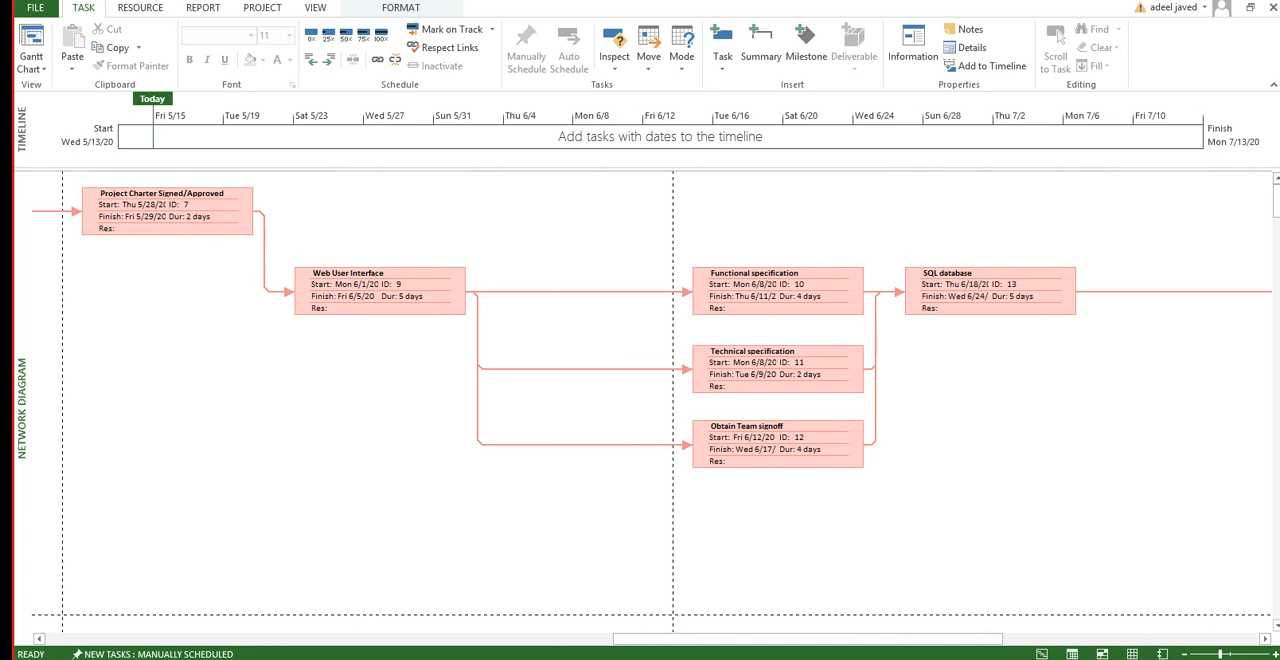
pyautogui.moveTo(778, 445)
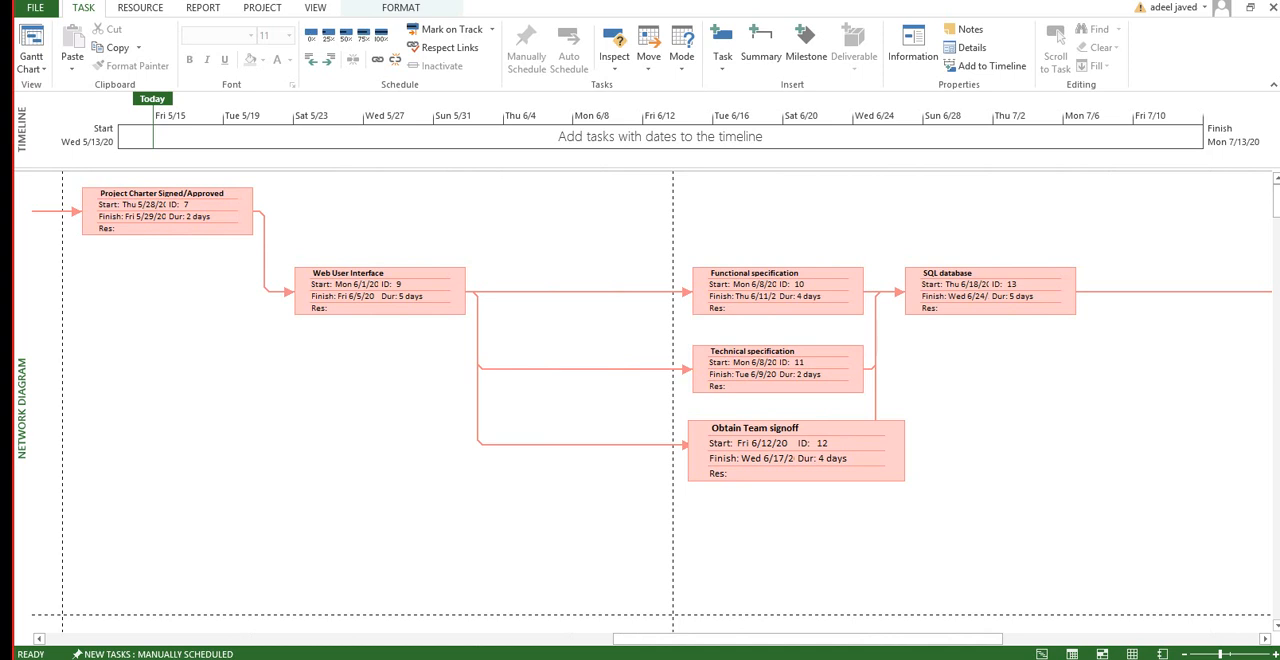
pyautogui.click(990, 308)
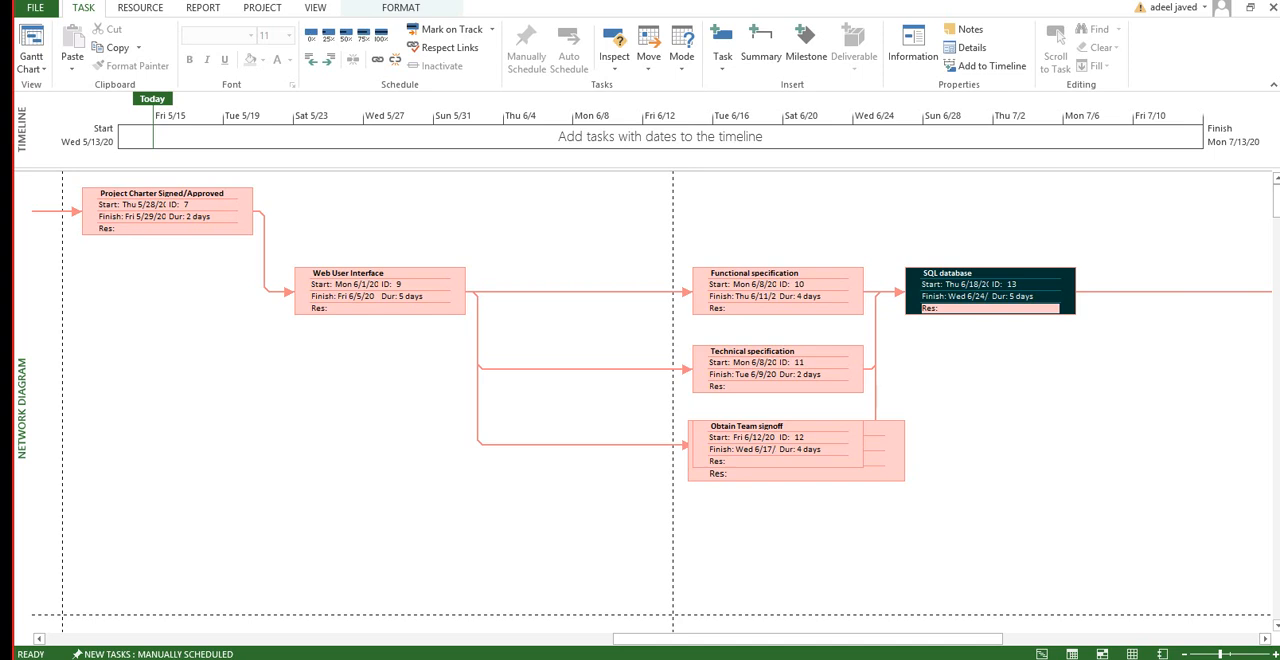
pyautogui.click(30, 64)
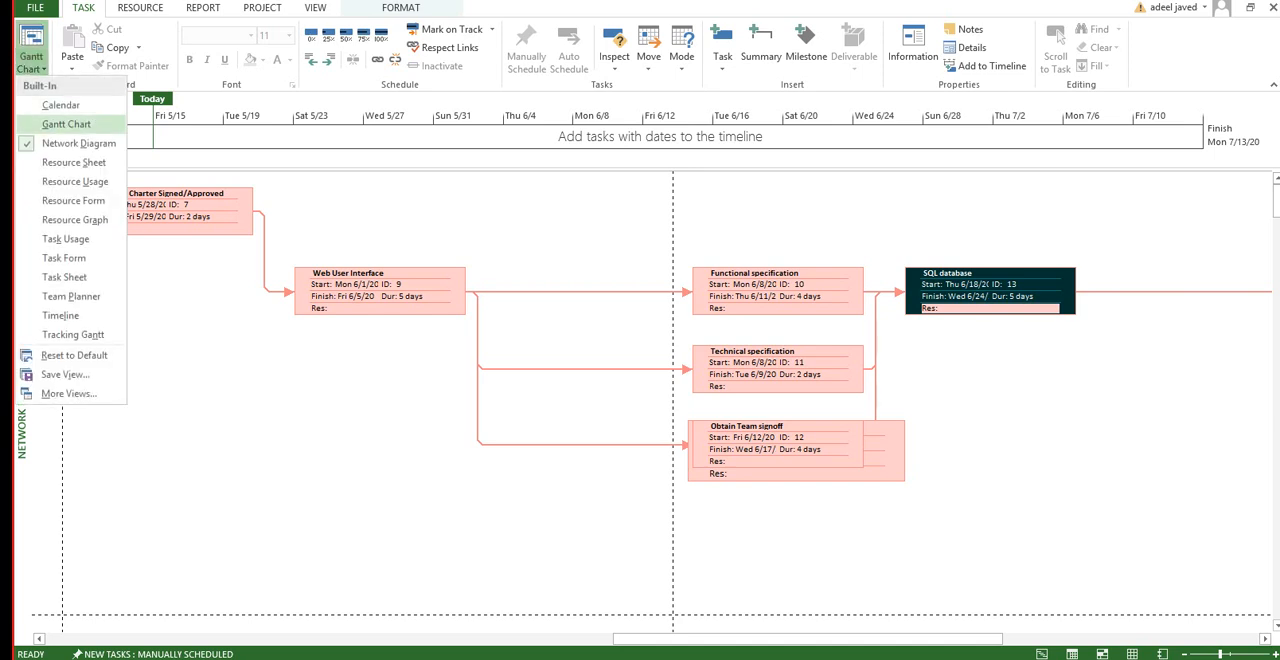
pyautogui.click(66, 124)
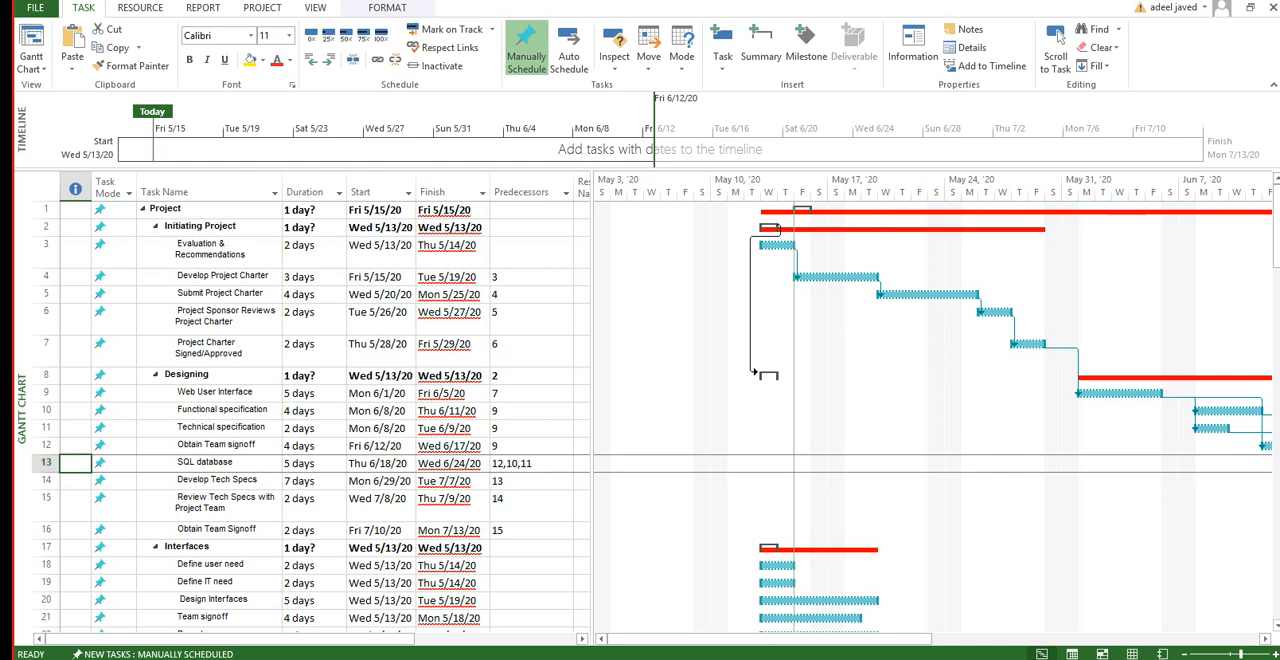
# Step: Turn the Project Charter Signed/Approved task into a milestone by setting its duration to 0 days
pyautogui.click(209, 294)
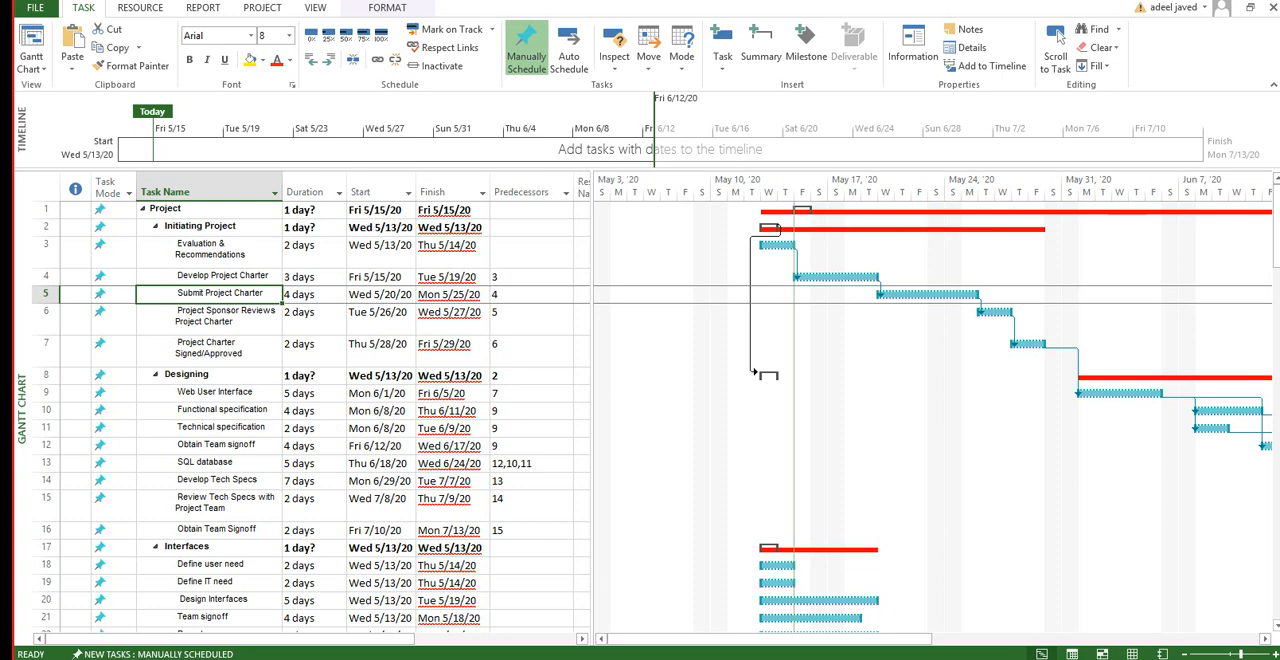
pyautogui.press('Down')
pyautogui.press('Down')
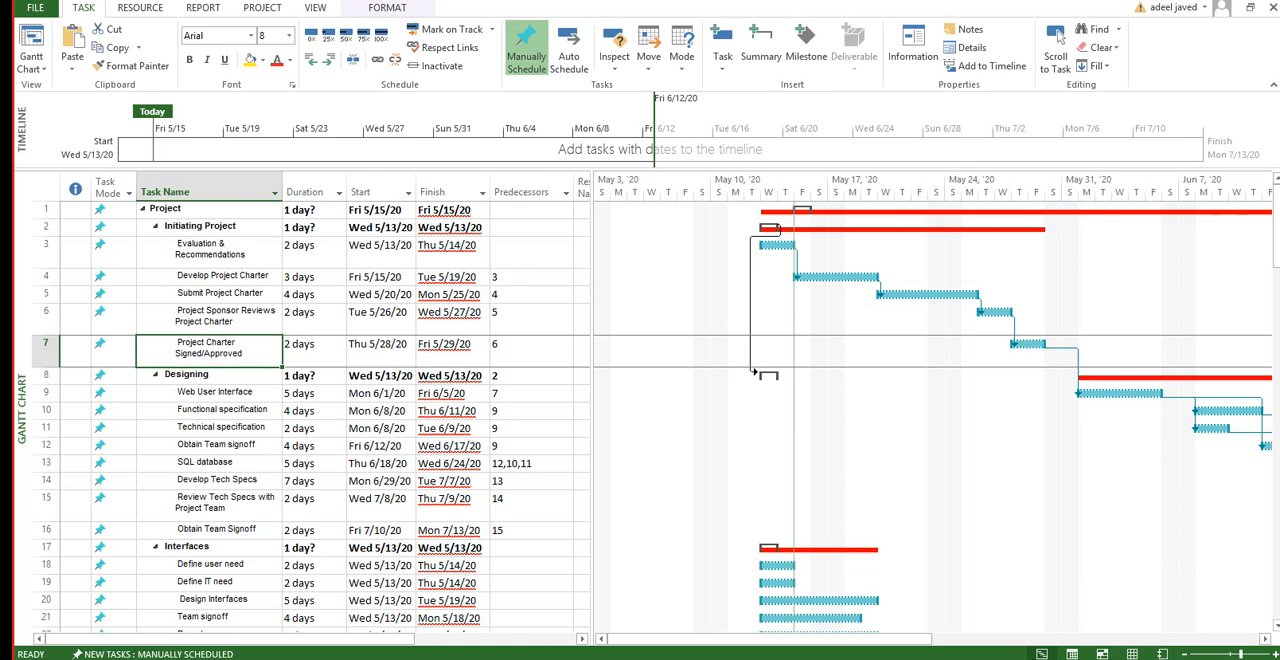
pyautogui.press('Right')
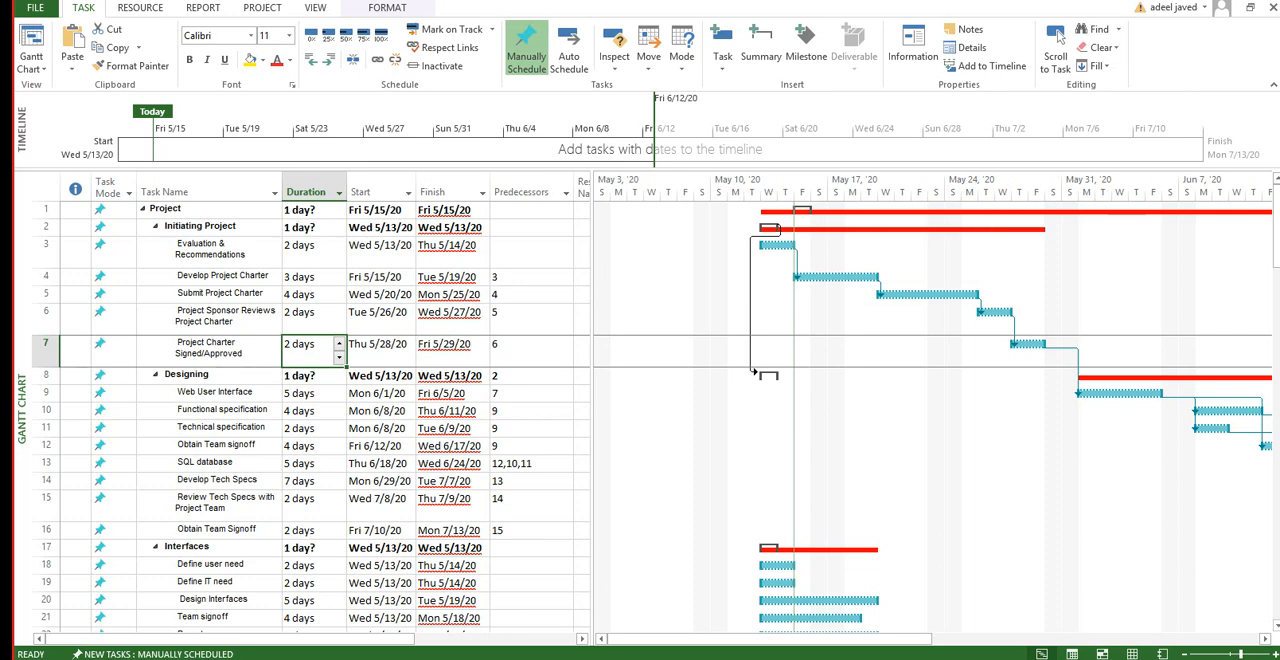
pyautogui.write('0')
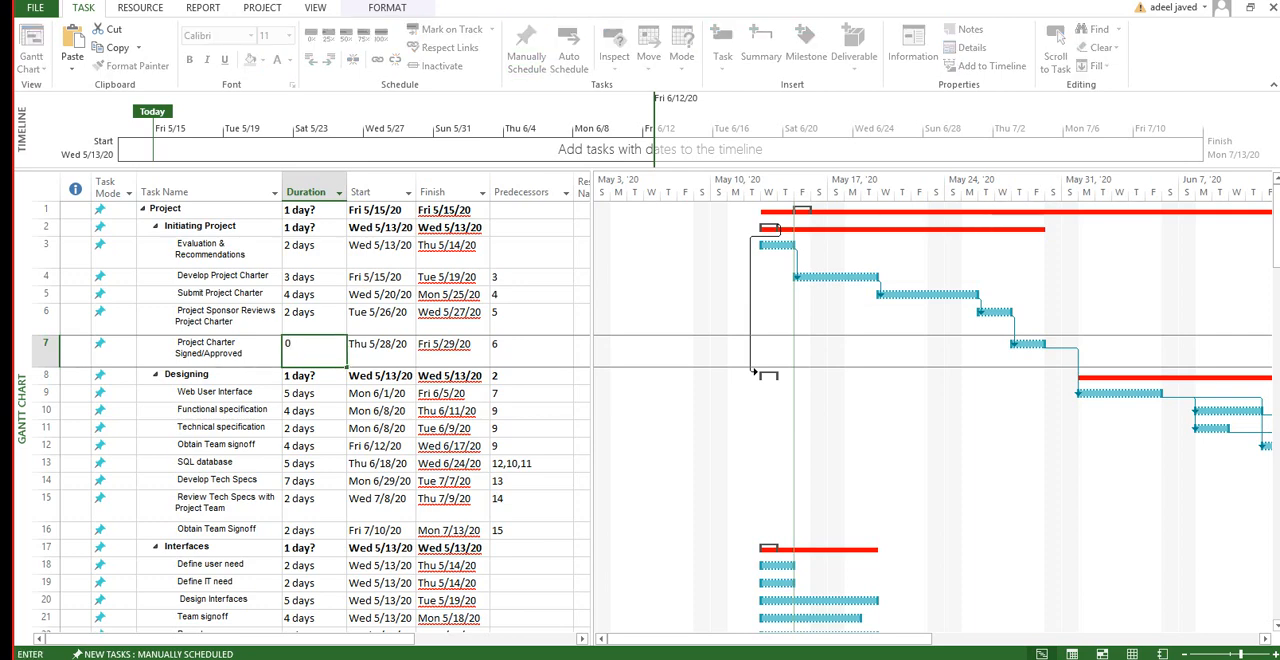
pyautogui.press('Return')
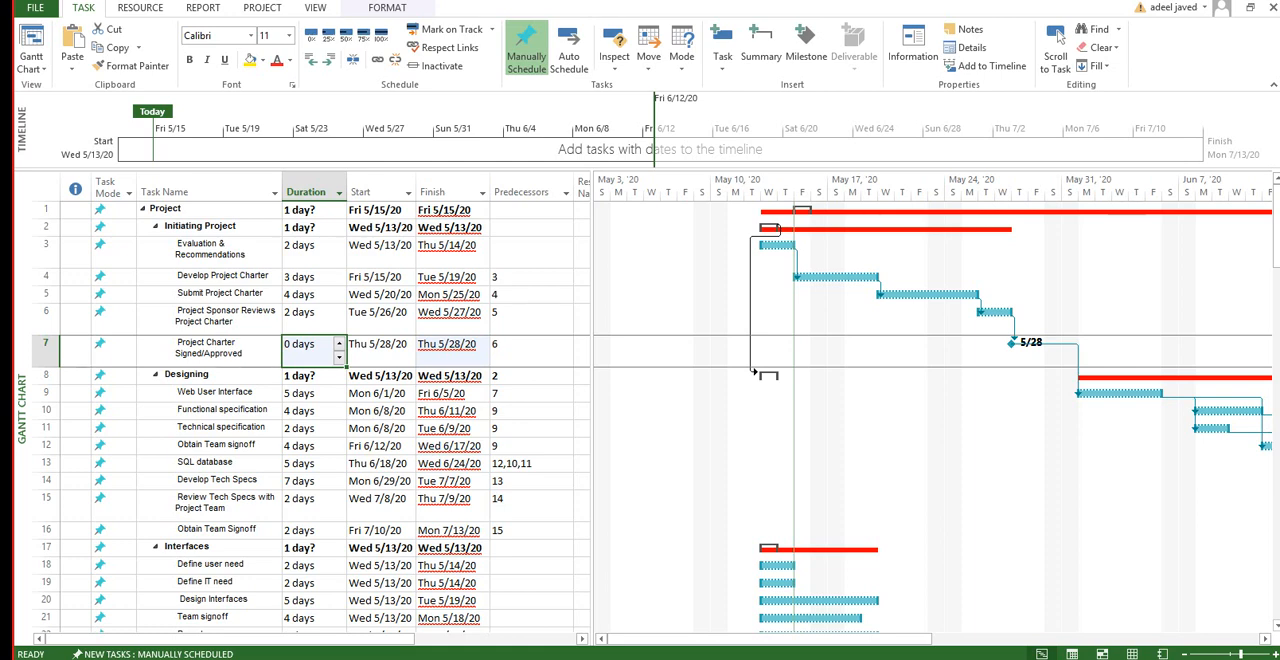
# Step: Insert a new milestone above the Project Sponsor Reviews Project Charter task and delete it again
pyautogui.click(46, 318)
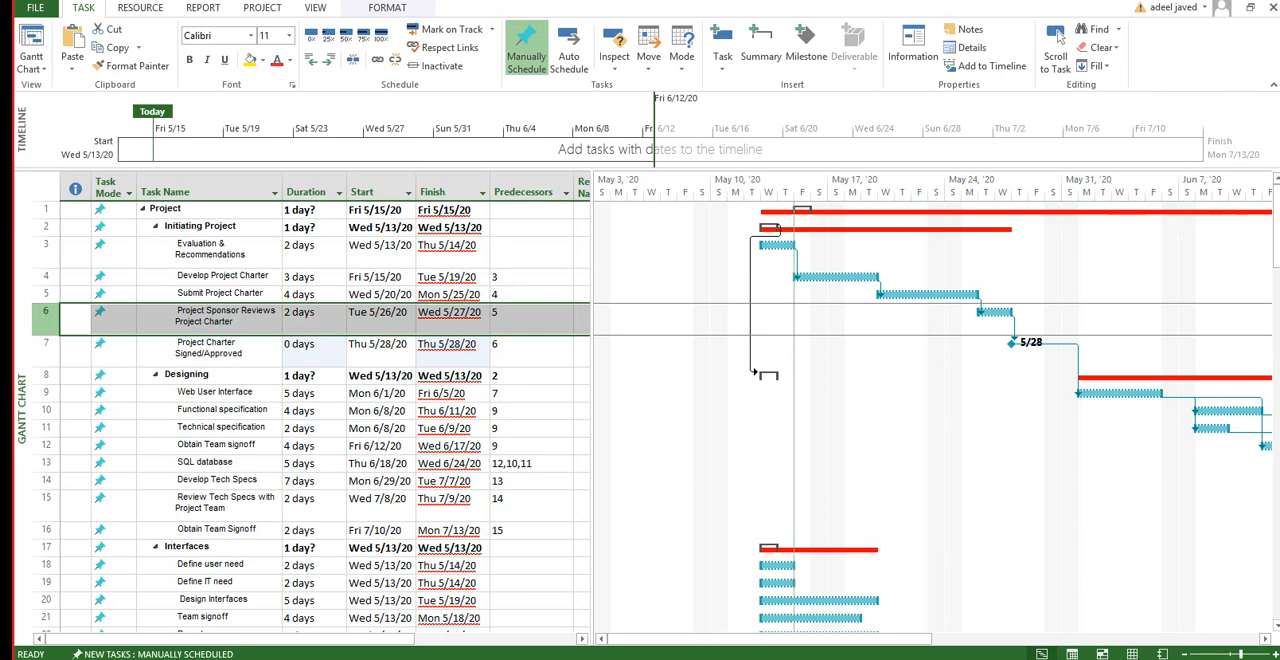
pyautogui.click(209, 318)
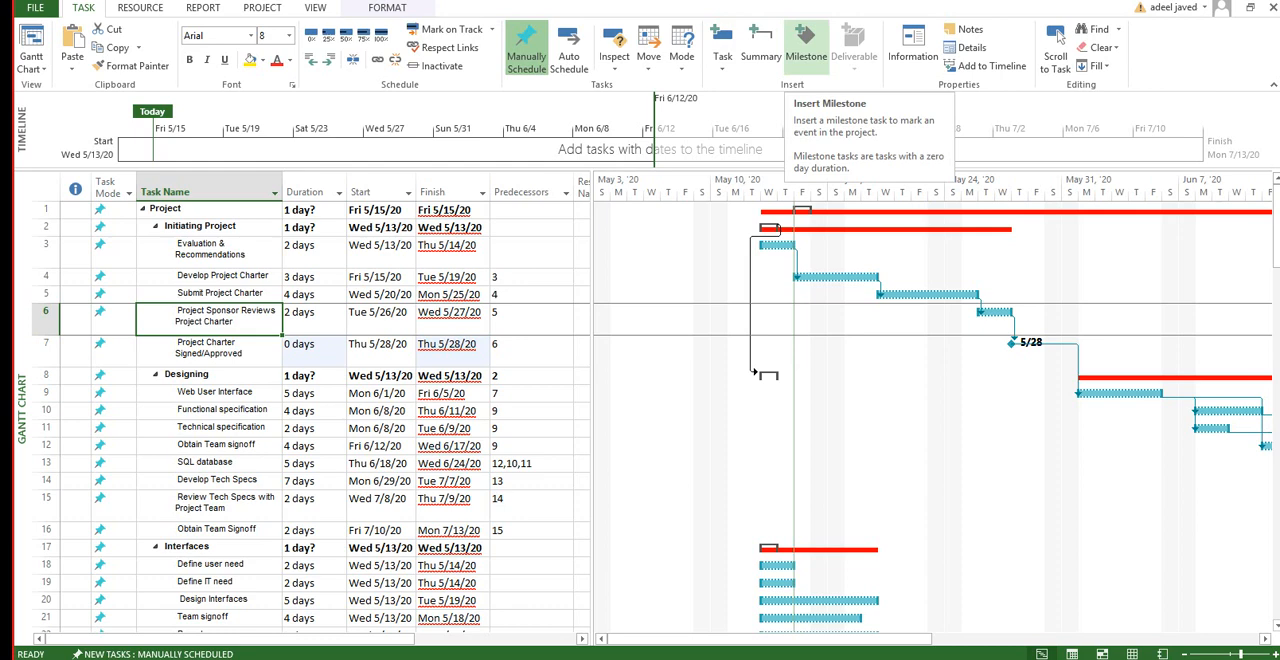
pyautogui.click(805, 45)
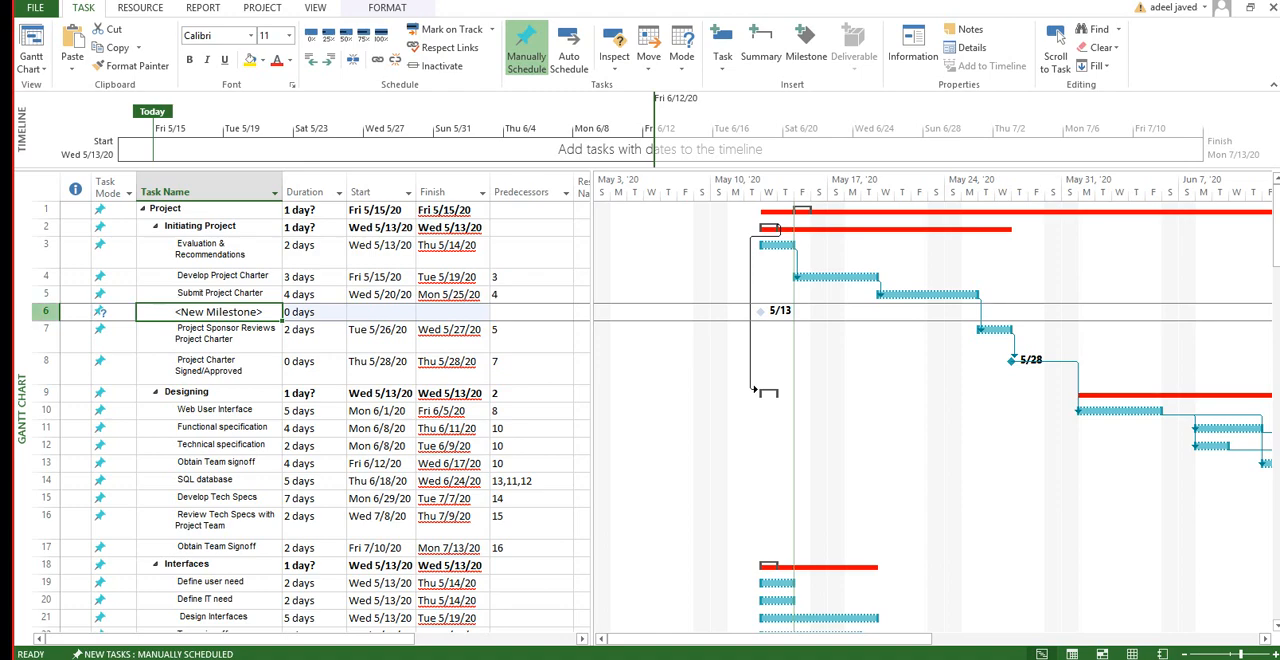
pyautogui.rightClick(50, 311)
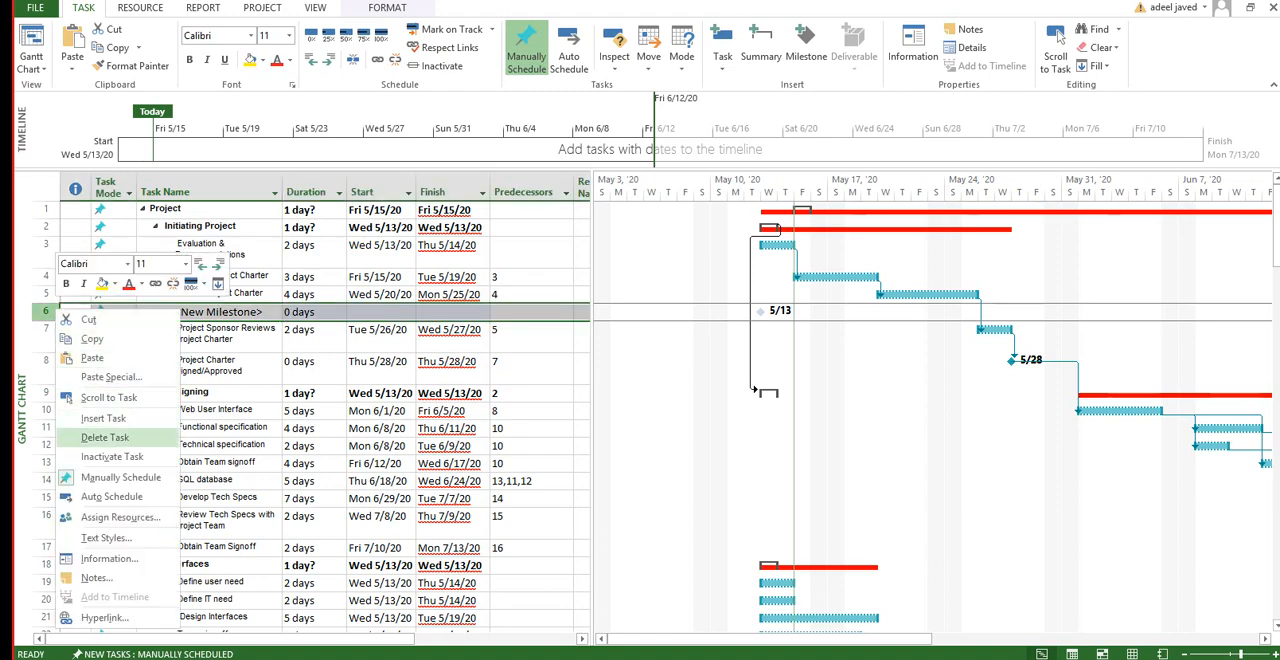
pyautogui.click(105, 437)
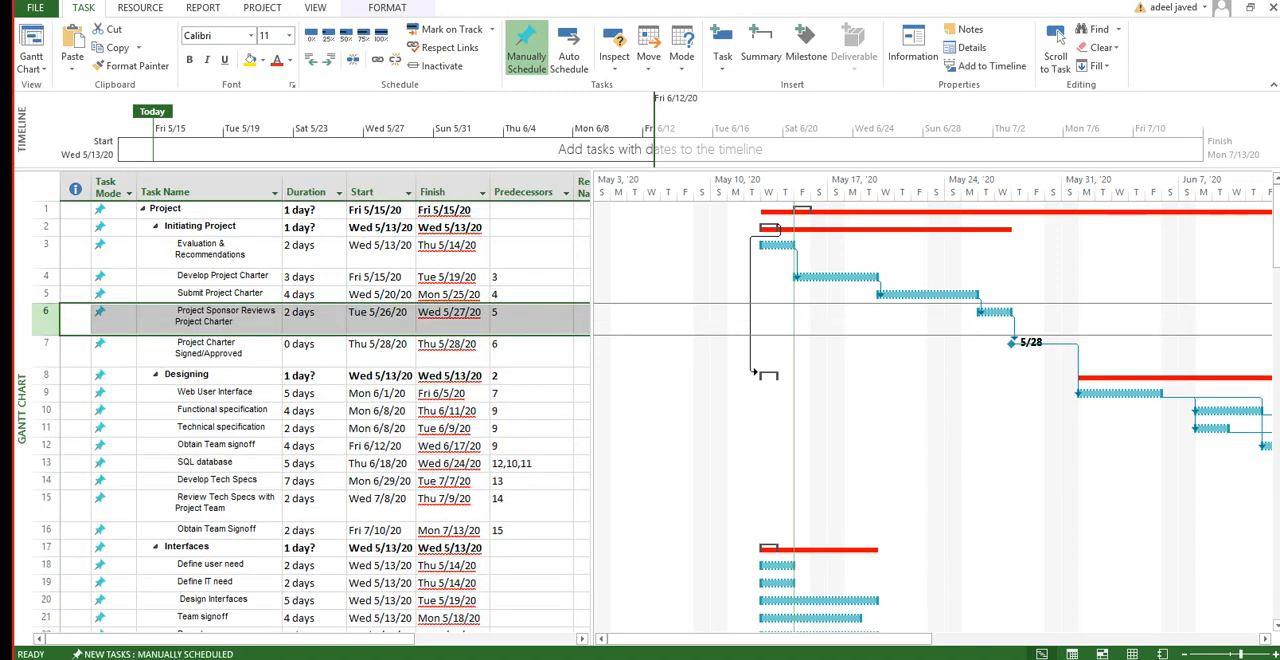
pyautogui.click(531, 393)
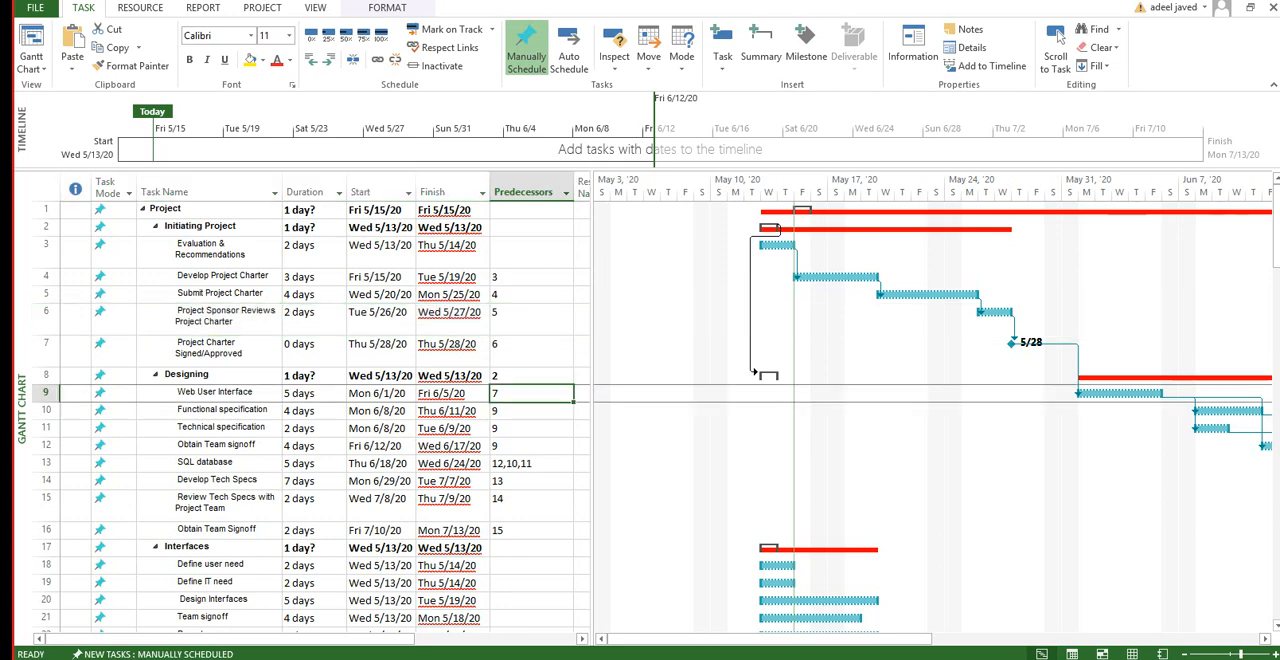
pyautogui.click(312, 345)
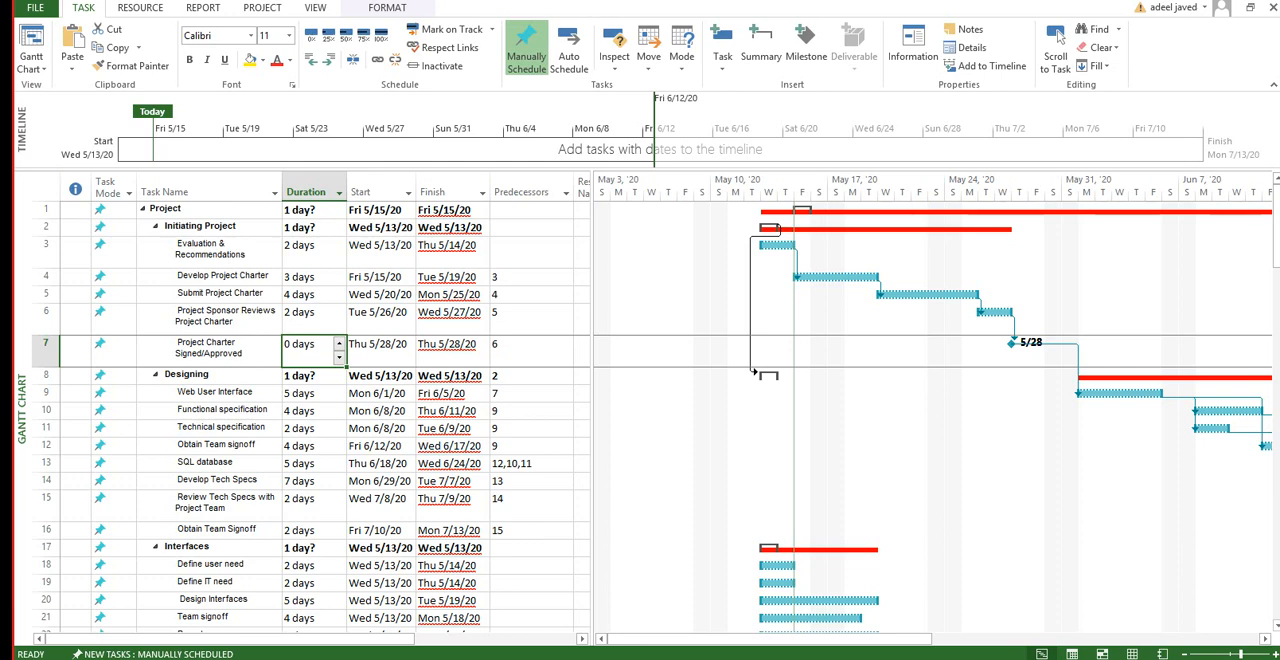
# Step: Try to switch the task mode of the Project summary task to Auto Scheduled
pyautogui.click(112, 210)
pyautogui.click(129, 210)
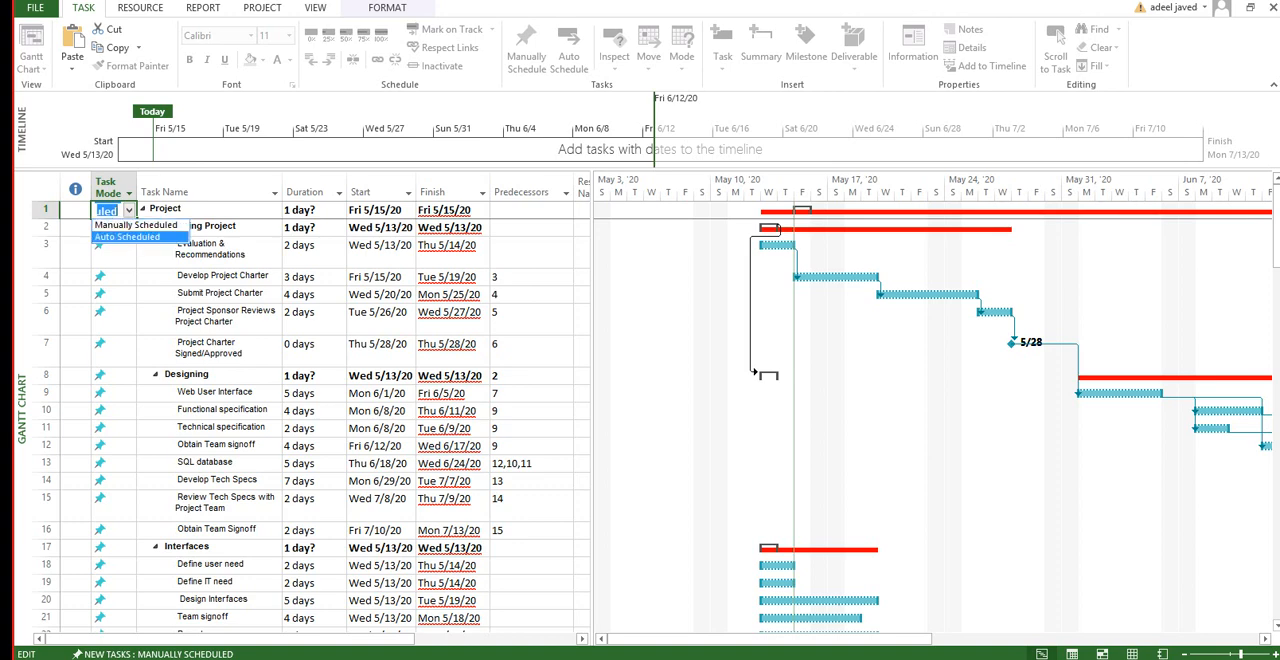
pyautogui.click(128, 237)
pyautogui.click(110, 227)
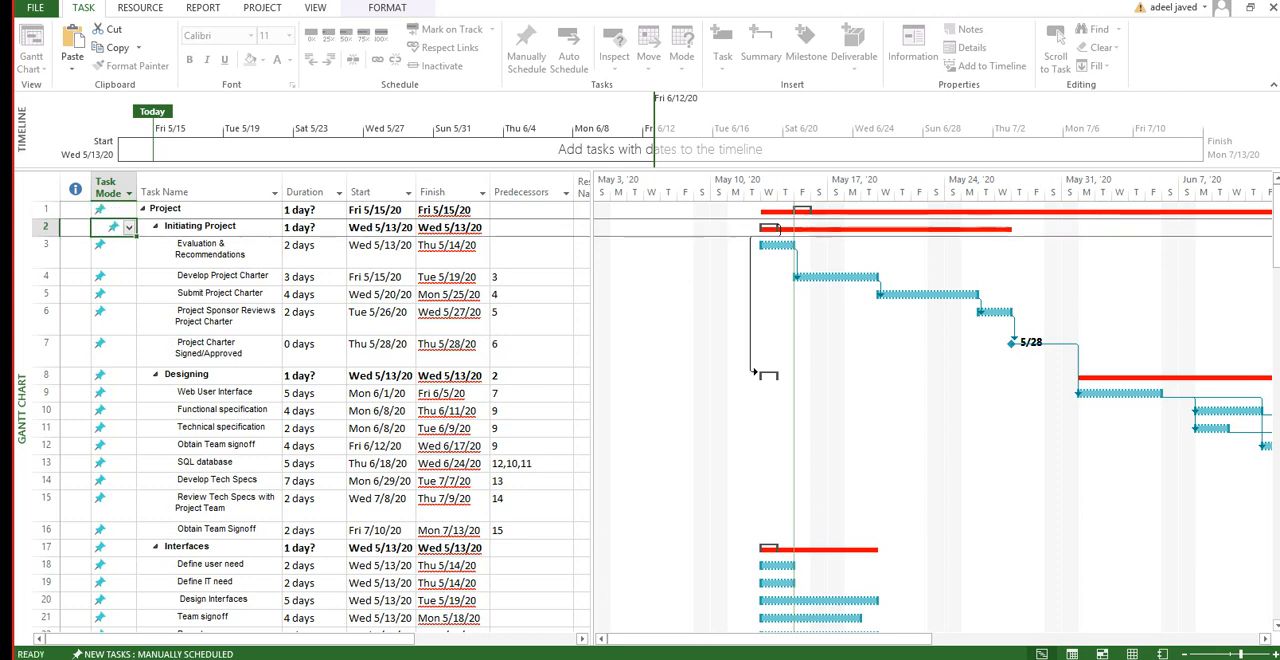
# Step: Set tasks 1 to 16, from Project through the Obtain Team Signoff task, to Auto Schedule together
pyautogui.click(110, 210)
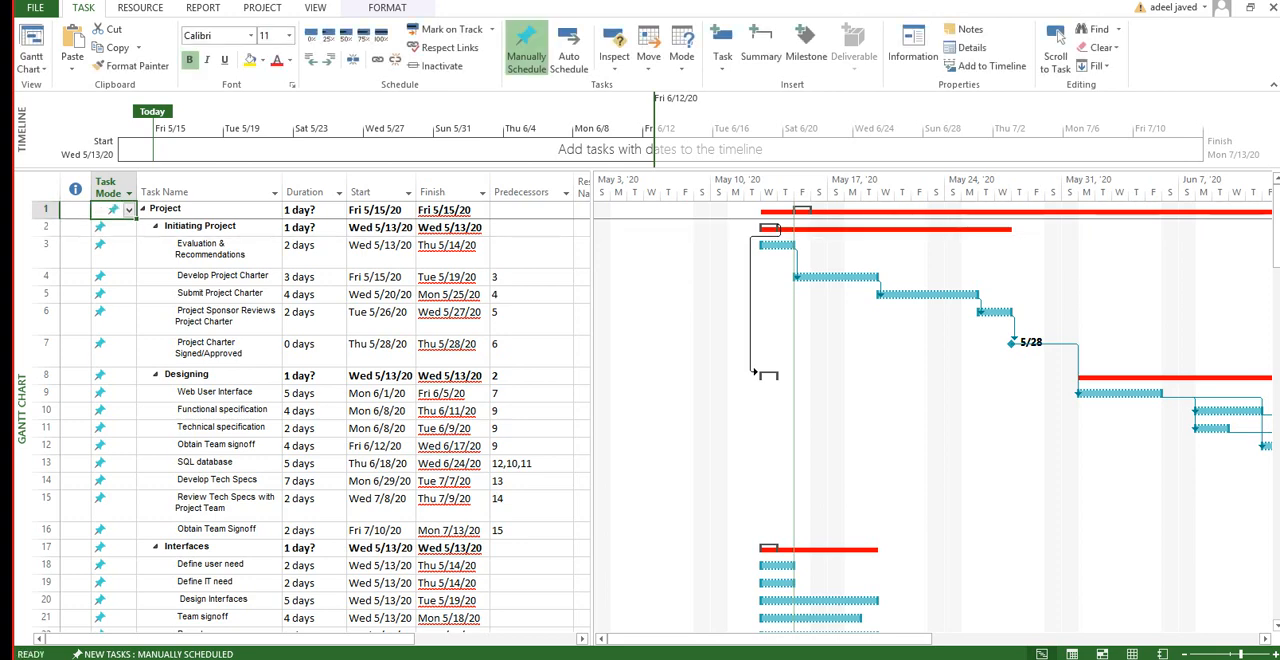
pyautogui.hotkey('shift', 'Down')
pyautogui.hotkey('shift', 'Down')
pyautogui.hotkey('shift', 'Down')
pyautogui.hotkey('shift', 'Down')
pyautogui.hotkey('shift', 'Down')
pyautogui.hotkey('shift', 'Down')
pyautogui.hotkey('shift', 'Down')
pyautogui.hotkey('shift', 'Down')
pyautogui.hotkey('shift', 'Down')
pyautogui.hotkey('shift', 'Down')
pyautogui.hotkey('shift', 'Down')
pyautogui.hotkey('shift', 'Down')
pyautogui.hotkey('shift', 'Down')
pyautogui.hotkey('shift', 'Down')
pyautogui.hotkey('shift', 'Down')
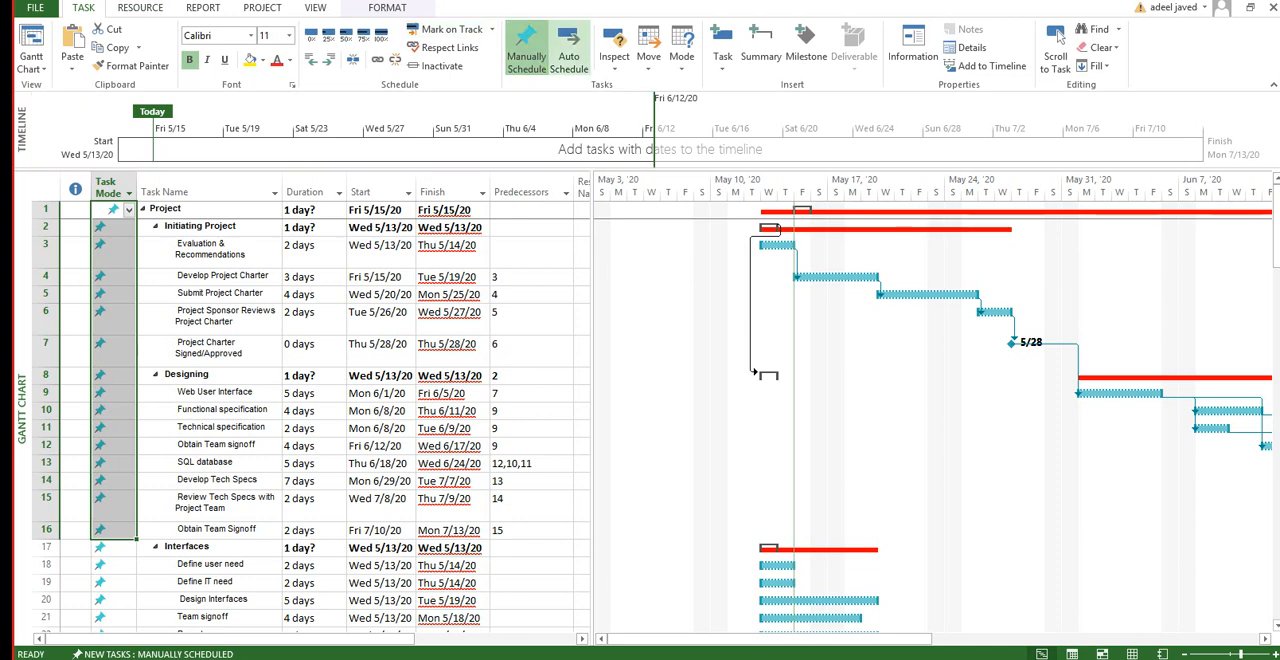
pyautogui.click(568, 50)
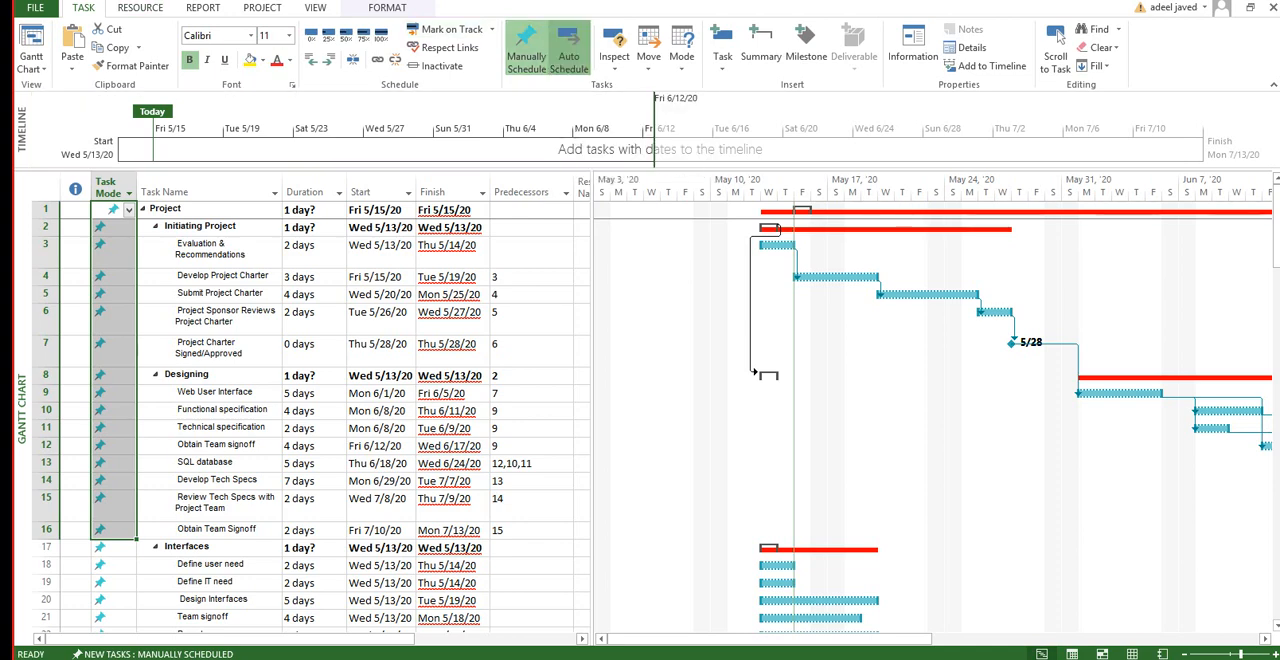